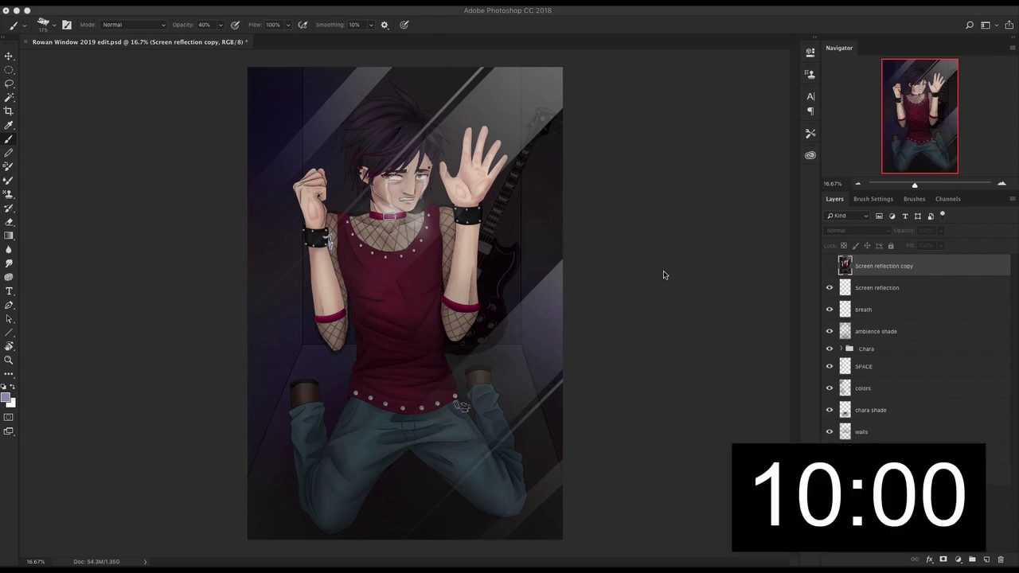
Step: Hide the Screen reflection layer and briefly show the Screen reflection copy layer for comparison, leaving it hidden
left_click(830, 288)
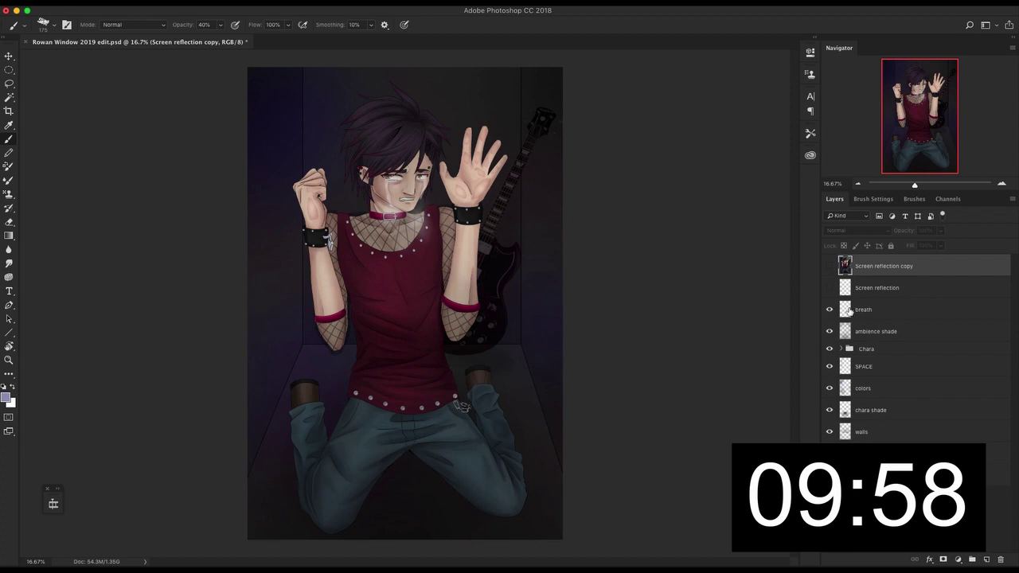
left_click(830, 266)
left_click(830, 266)
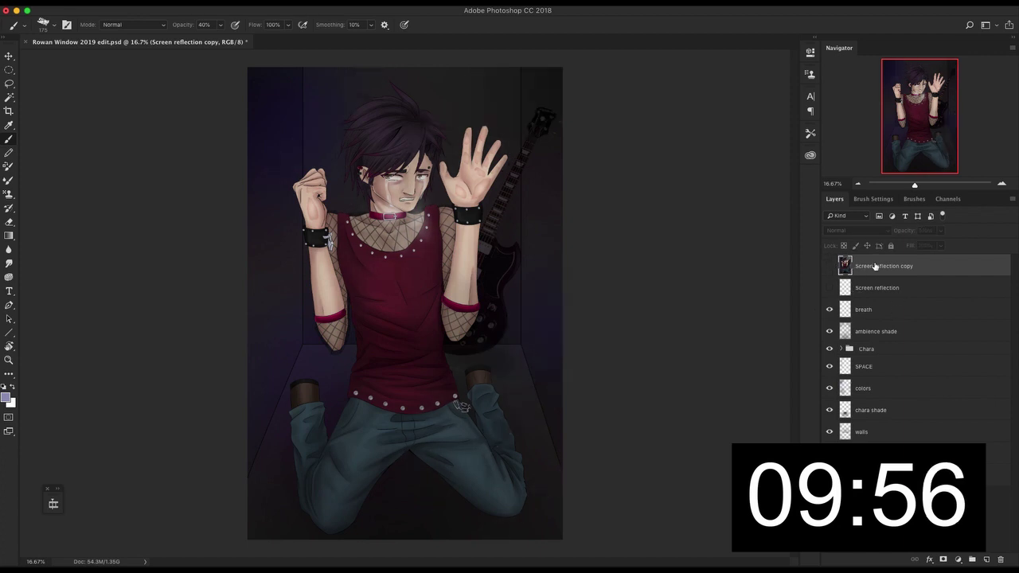
Step: Duplicate the Chara group, merge the duplicate into a single layer, and toggle its visibility to check it
left_click(875, 355)
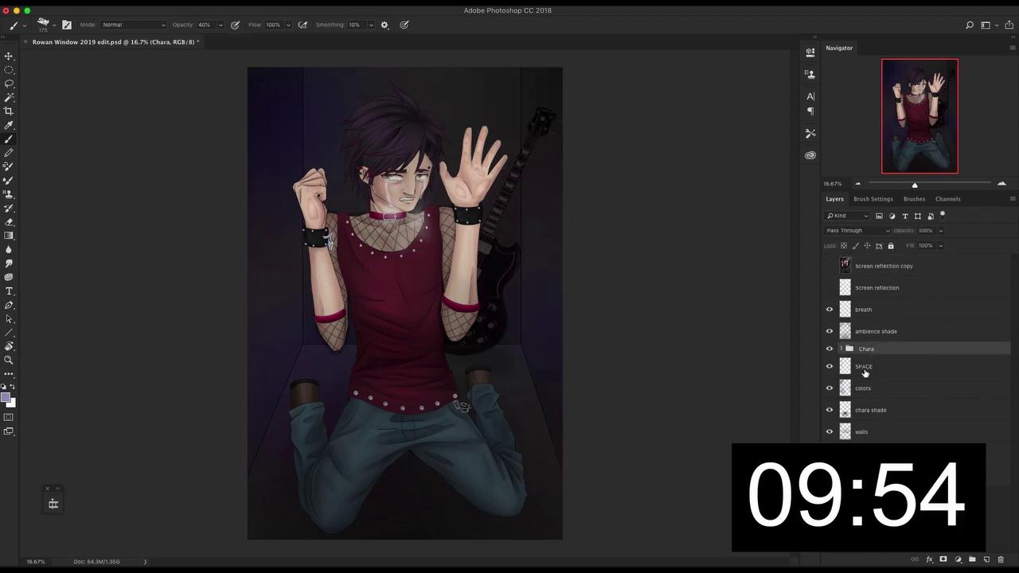
key("ctrl+j")
key("ctrl+e")
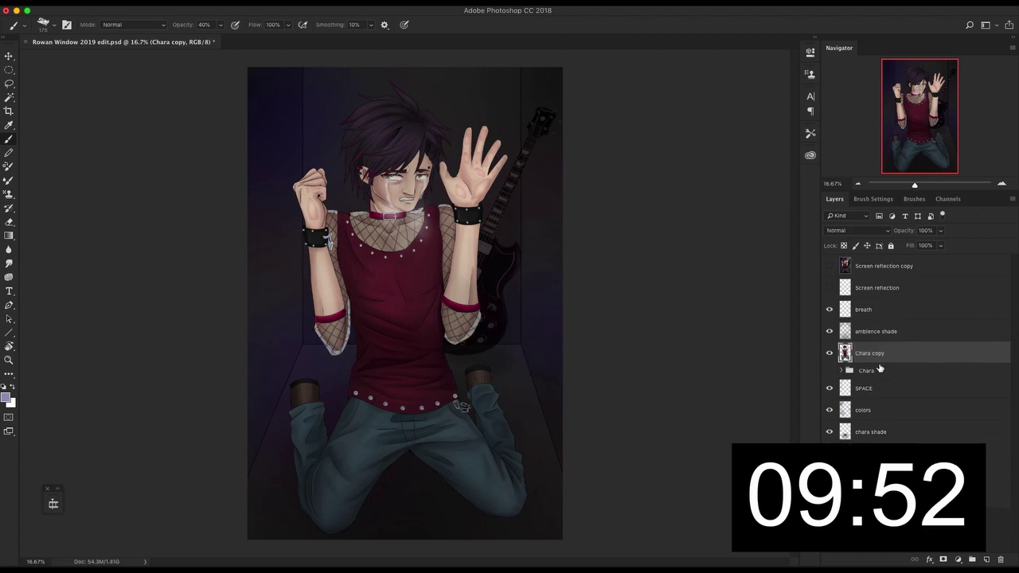
left_click(831, 362)
left_click(830, 358)
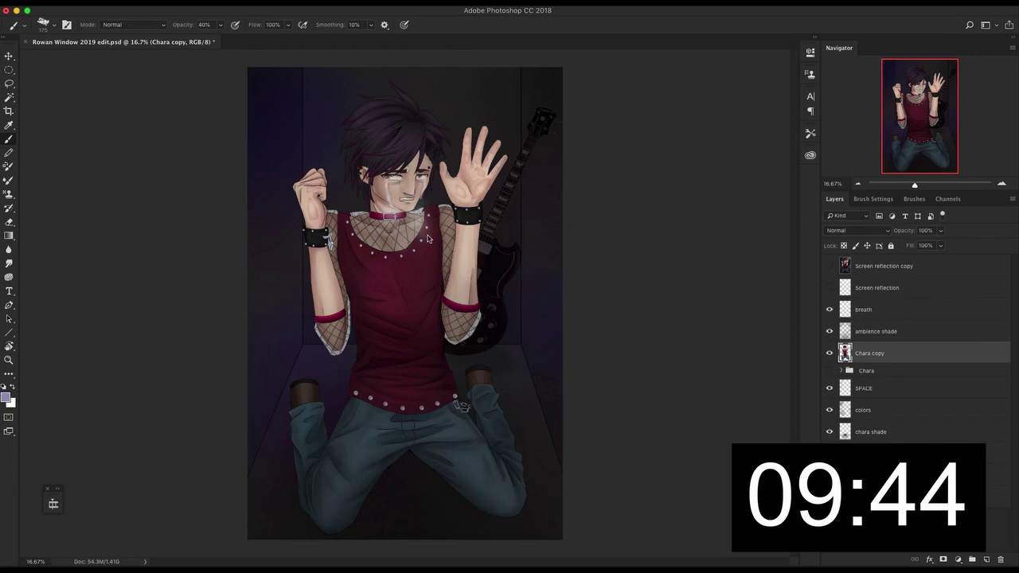
Step: Liquify the Chara copy layer with brush sizes 400 and 600, nudging the side of the face inward and pulling the collar down
key("super+shift+x")
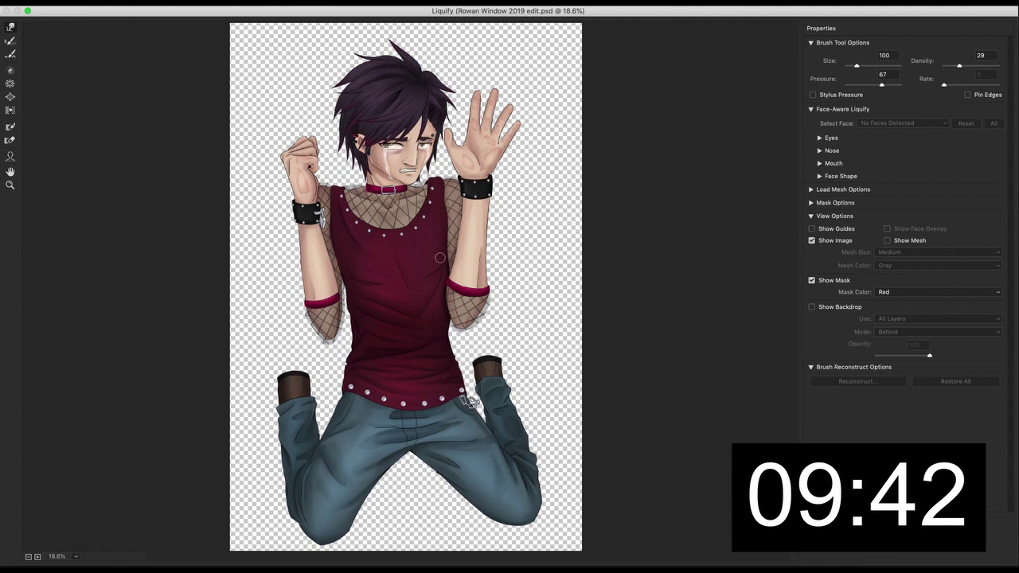
key("]")
key("]")
key("]")
key("]")
key("]")
key("]")
key("]")
key("]")
key("]")
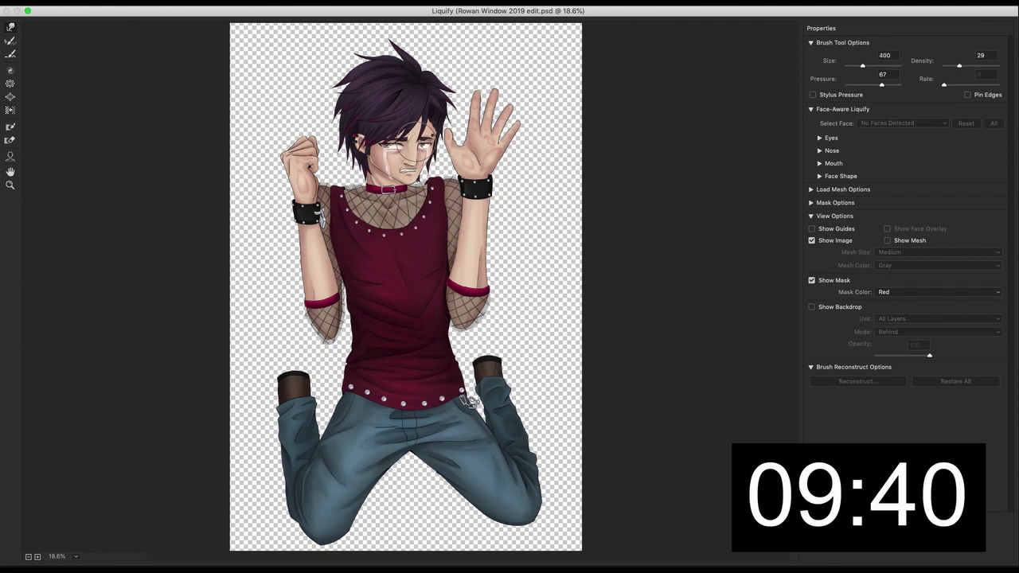
left_click_drag(429, 145, 424, 150)
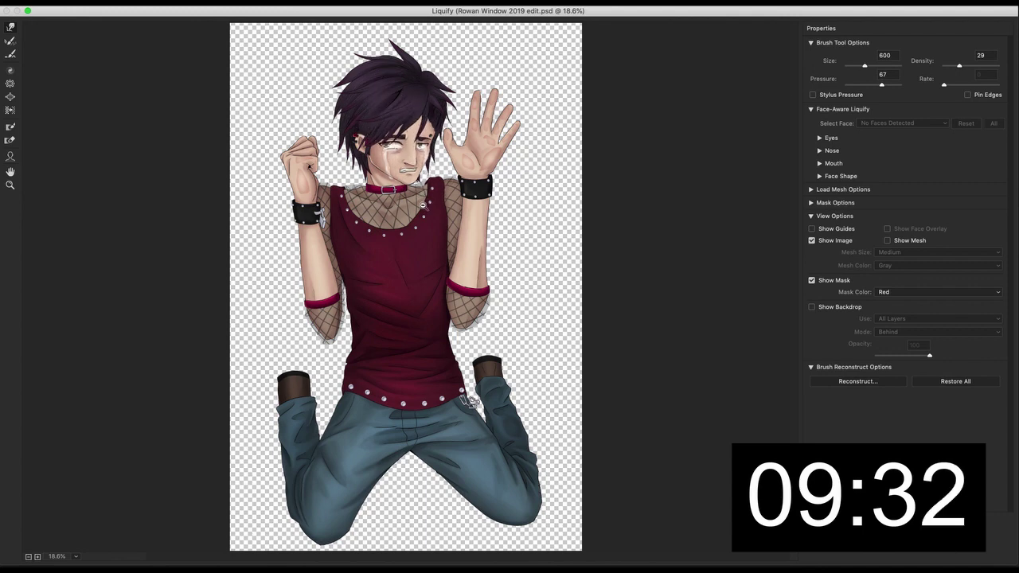
mouse_move(378, 187)
left_mouse_down()
mouse_move(379, 202)
mouse_move(404, 204)
left_mouse_up()
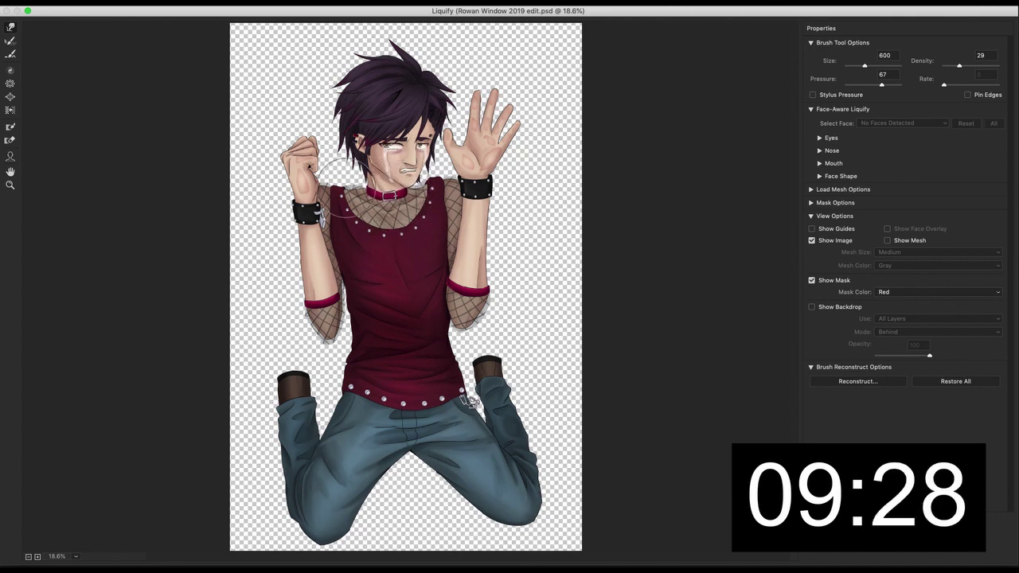
Step: Try to reshape both shoulders beside the neck with the 600 Liquify brush, and undo those pushes
left_click_drag(338, 180, 340, 185)
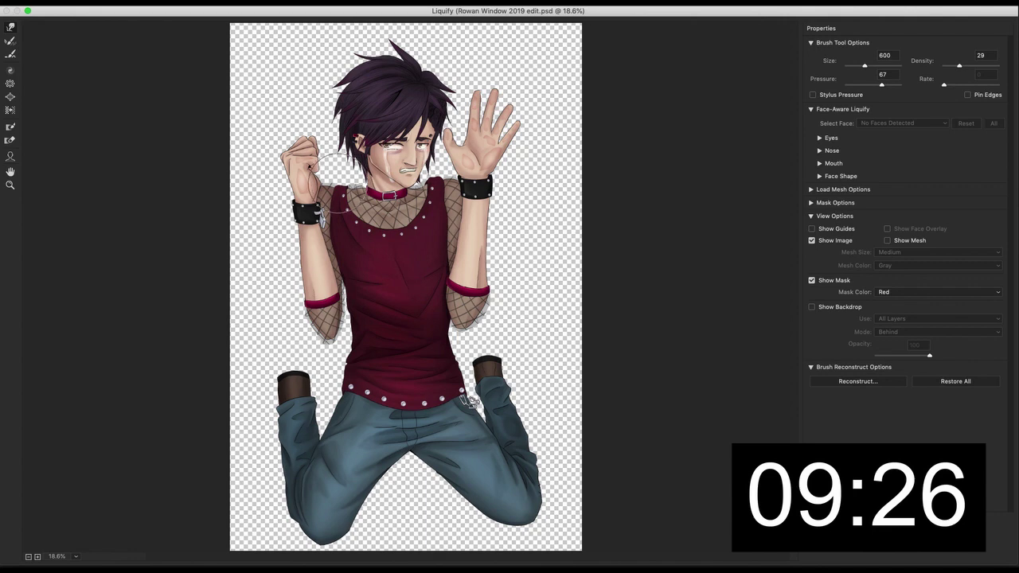
left_click_drag(433, 177, 425, 180)
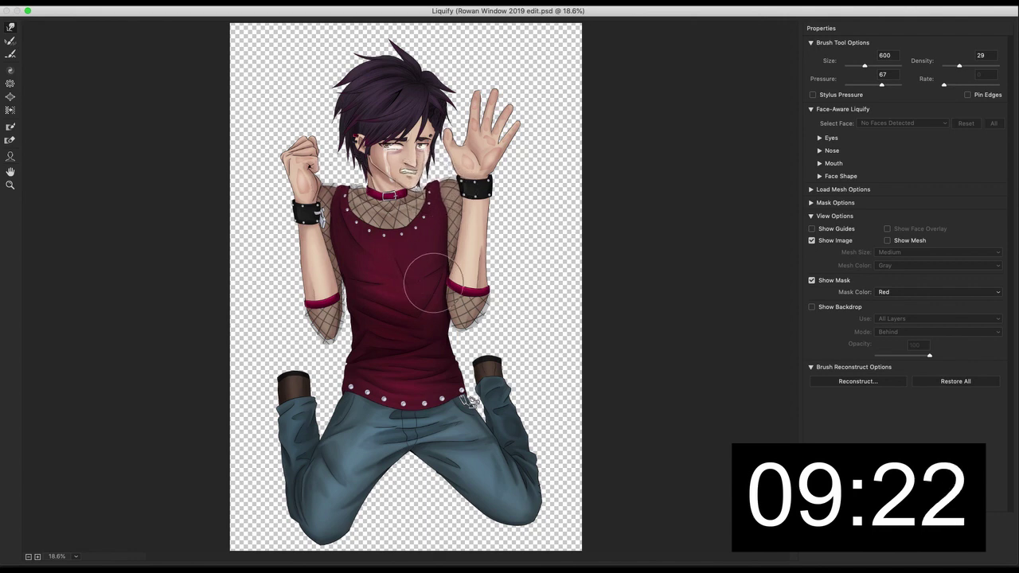
key("super+z")
key("super+z")
key("super+z")
key("super+z")
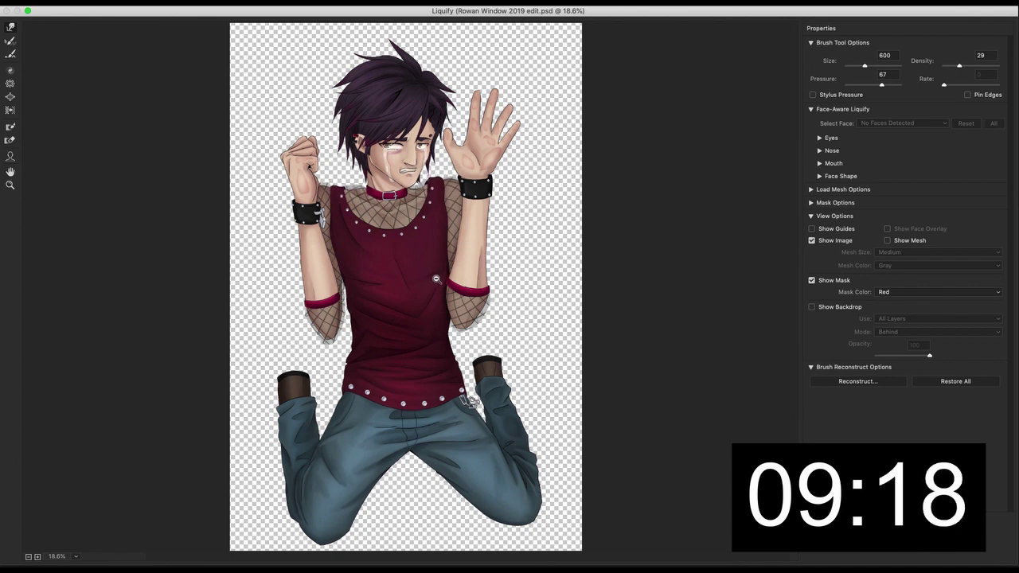
Step: Apply the remaining Liquify changes to the Chara copy layer
key("Return")
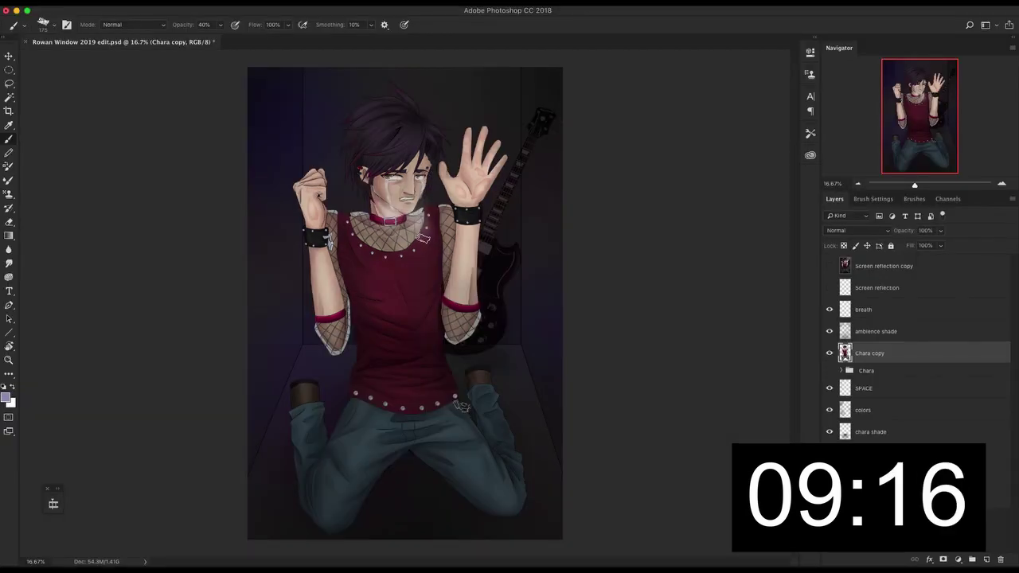
Step: Make a feathered freehand selection around the character's head and invert it so the head is protected
key("l")
mouse_move(359, 188)
left_mouse_down()
mouse_move(402, 216)
mouse_move(418, 214)
mouse_move(468, 141)
mouse_move(382, 69)
mouse_move(326, 149)
mouse_move(348, 205)
mouse_move(365, 206)
mouse_move(358, 196)
mouse_move(368, 191)
mouse_move(363, 205)
left_mouse_up()
left_click(258, 2)
mouse_move(230, 2)
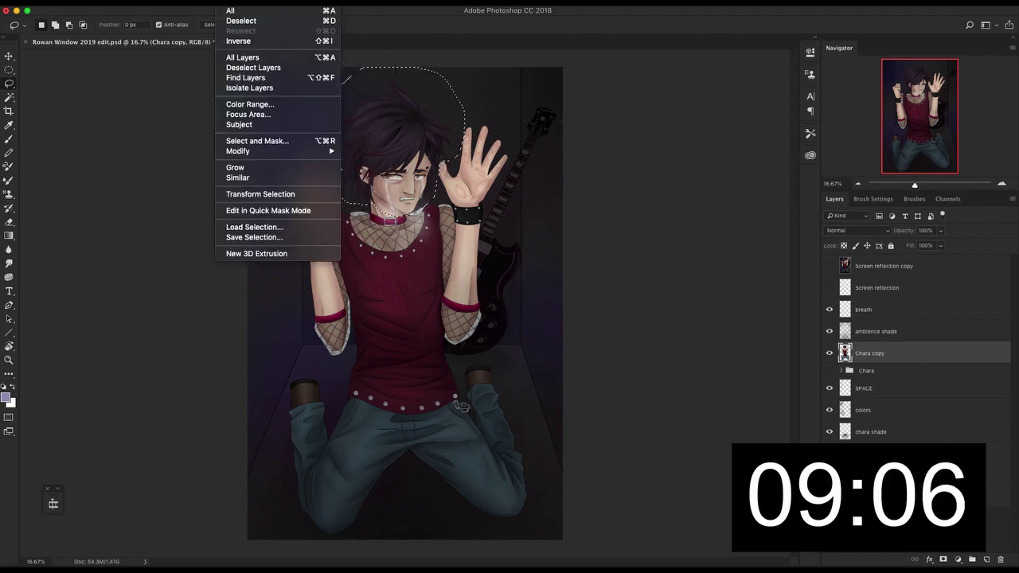
mouse_move(249, 154)
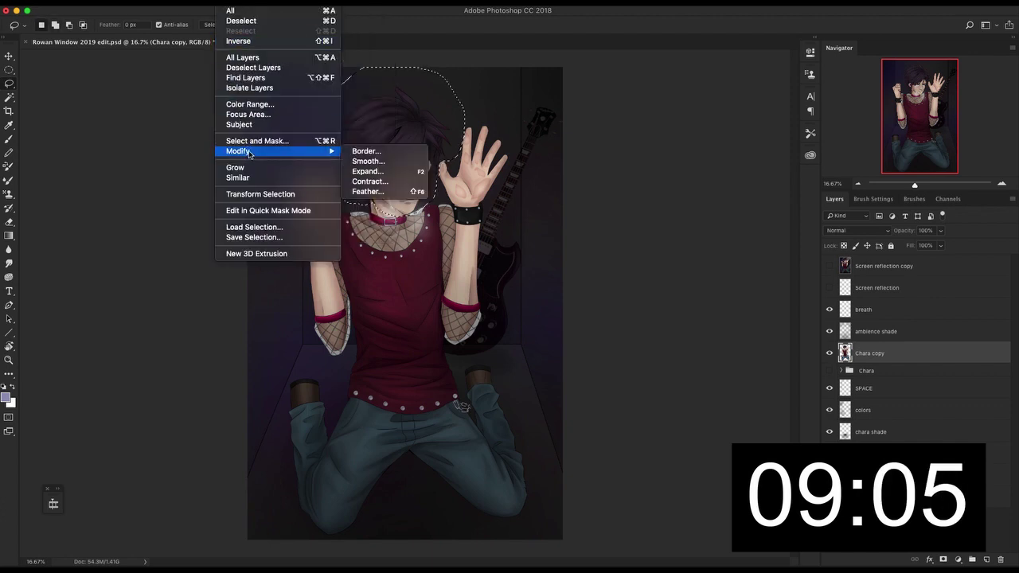
left_click(368, 192)
left_click(561, 265)
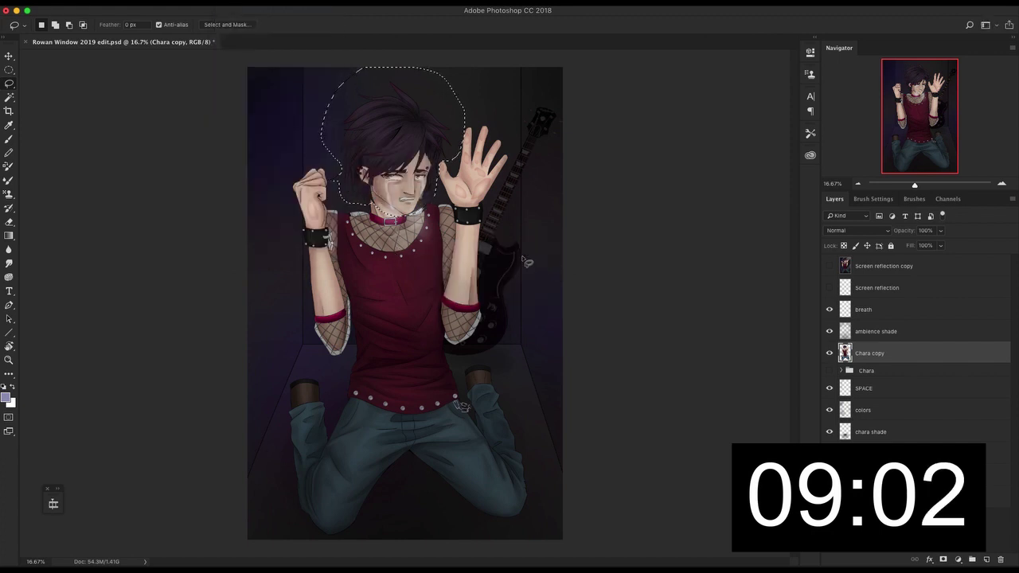
key("super+shift+i")
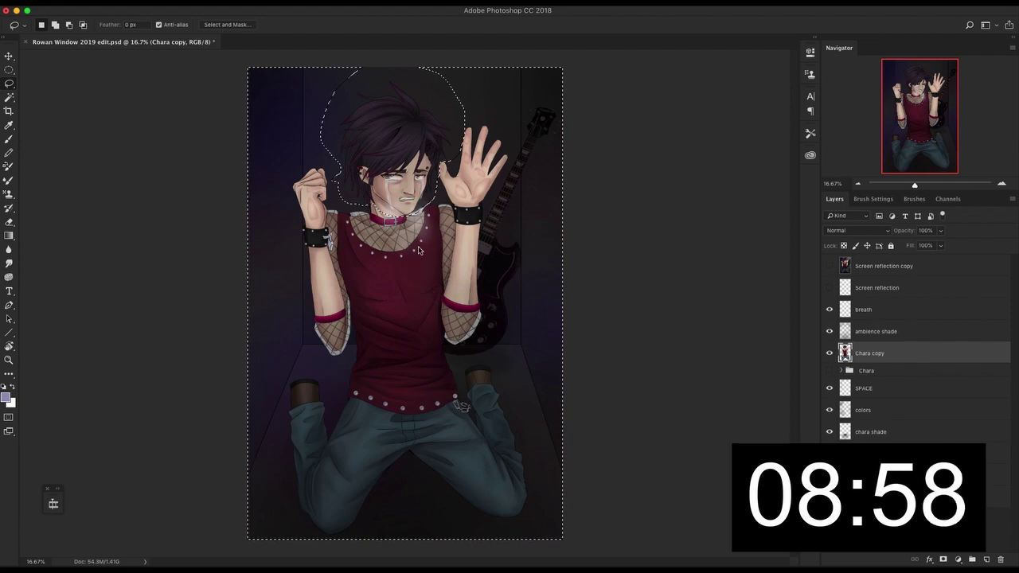
Step: Liquify the unprotected body, nudging the neckline up with a 600 brush and pushing both elbows up with an 1100 brush
key("shift+super+x")
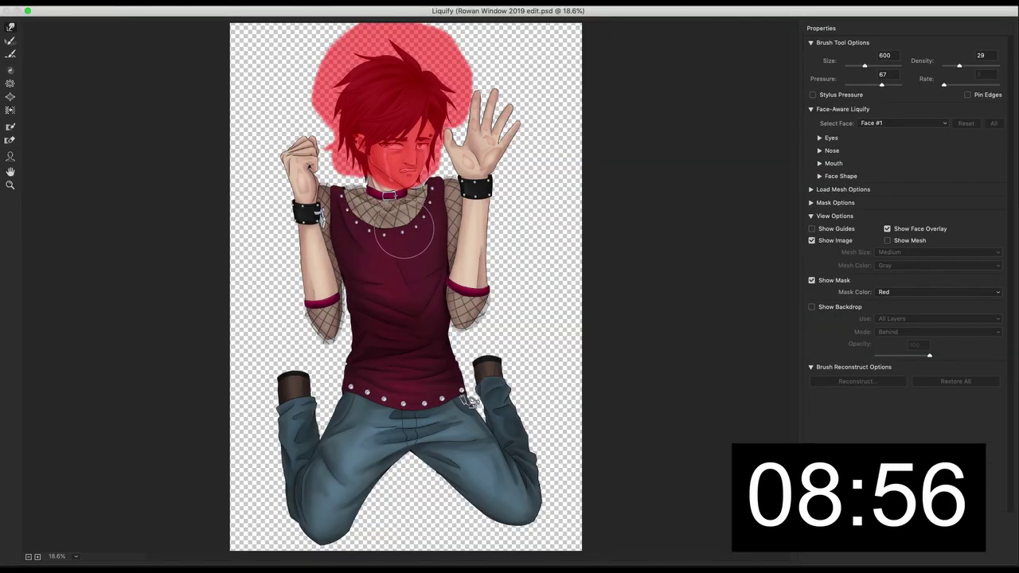
left_click_drag(404, 232, 407, 206)
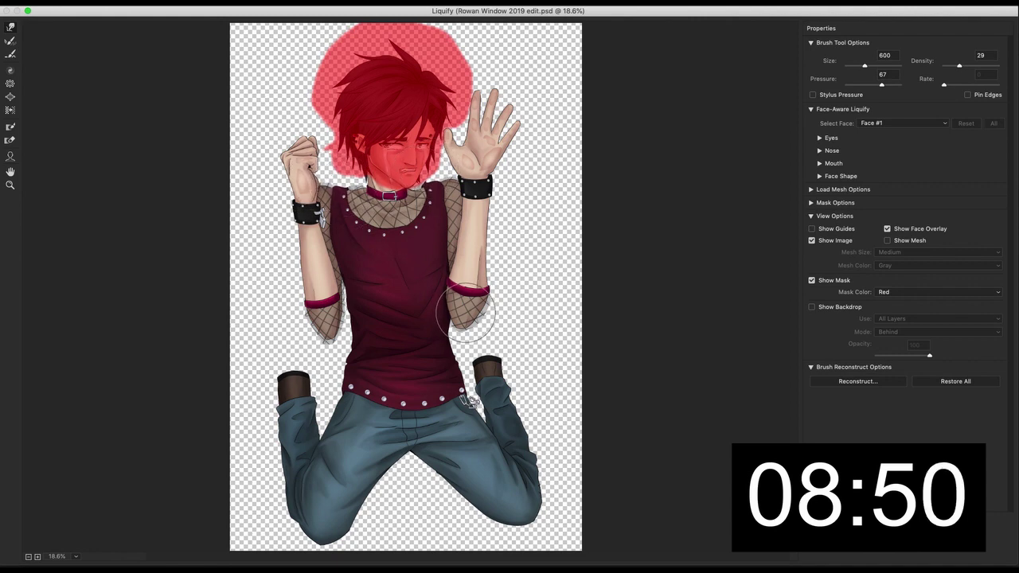
key("bracketright")
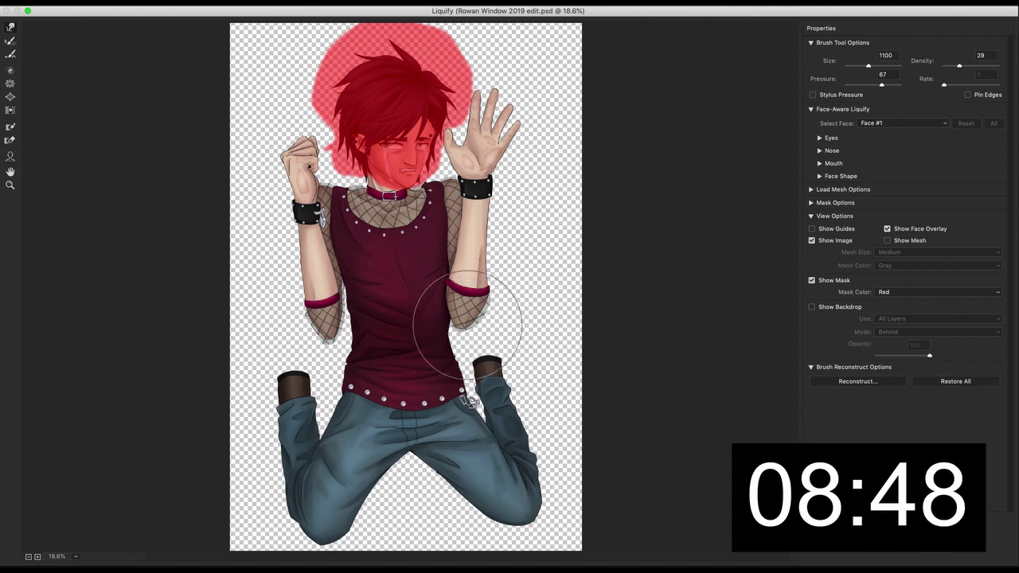
left_click_drag(468, 326, 470, 303)
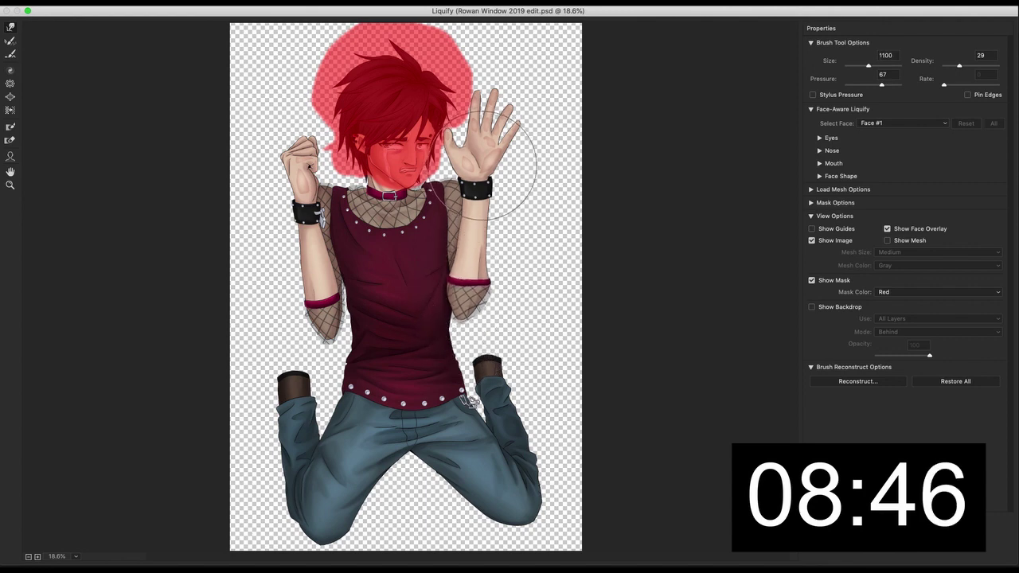
mouse_move(324, 308)
left_mouse_down()
mouse_move(323, 282)
mouse_move(315, 292)
mouse_move(335, 264)
left_mouse_up()
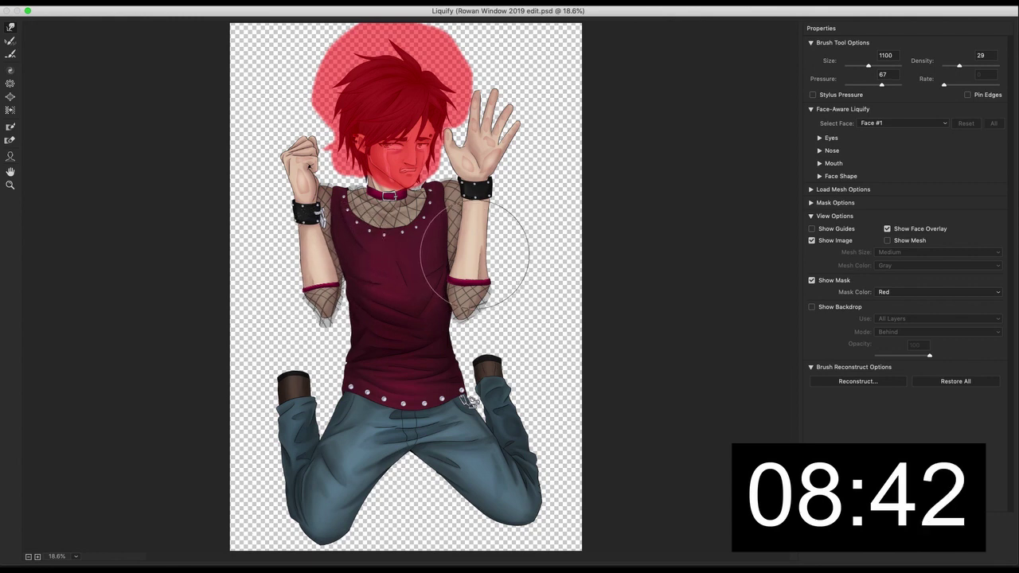
Step: Push the shirt hem and crotch area upward with a Liquify brush size of 1400 to shorten the torso
key("bracketleft")
key("bracketleft")
key("bracketleft")
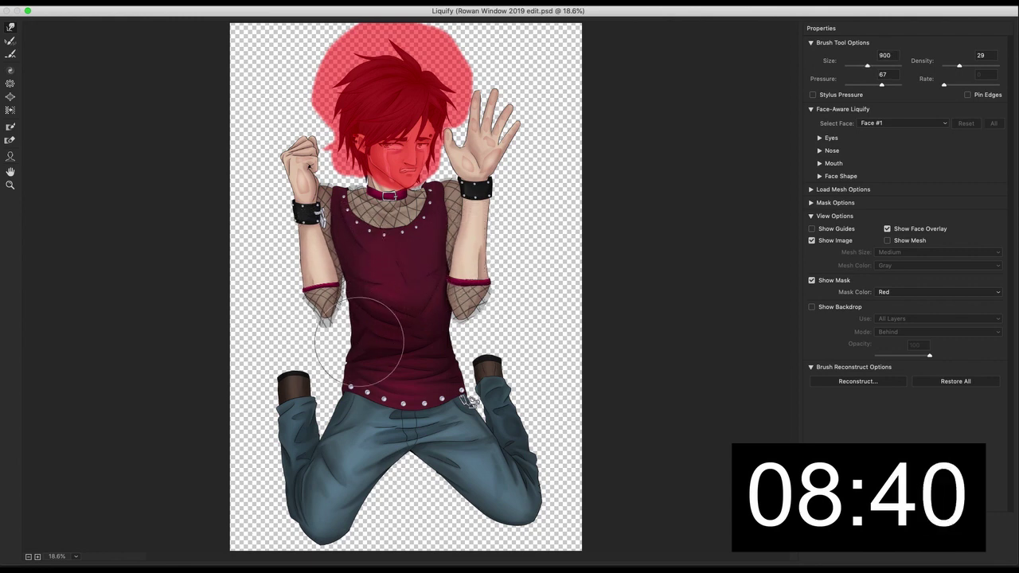
key("bracketright")
key("bracketright")
key("bracketright")
key("bracketright")
key("bracketright")
left_click_drag(406, 441, 409, 420)
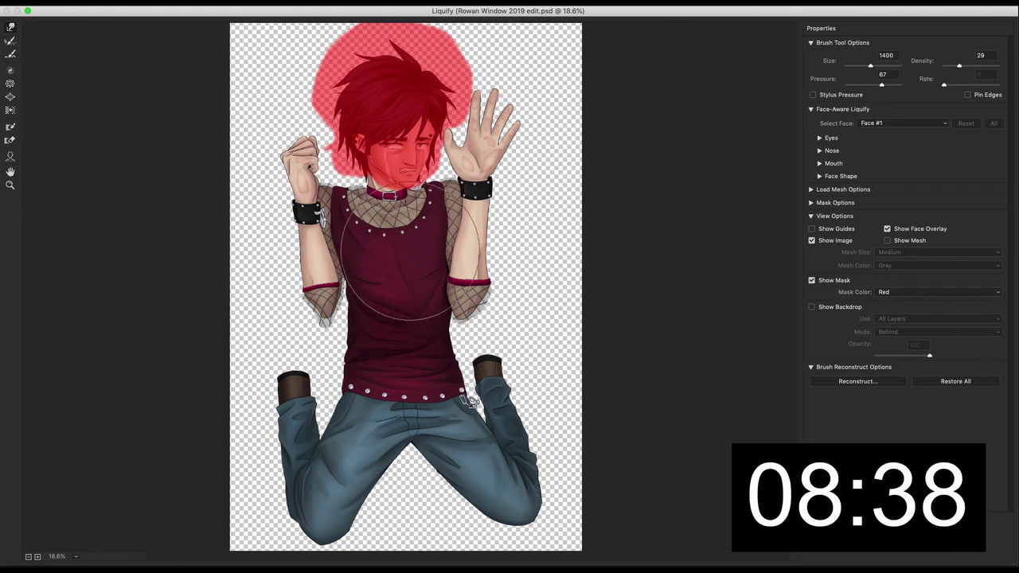
Step: Push the knees upward and inward with Liquify brush sizes between 1100 and 1700, and apply the Liquify changes
key("bracketright")
key("bracketright")
key("bracketright")
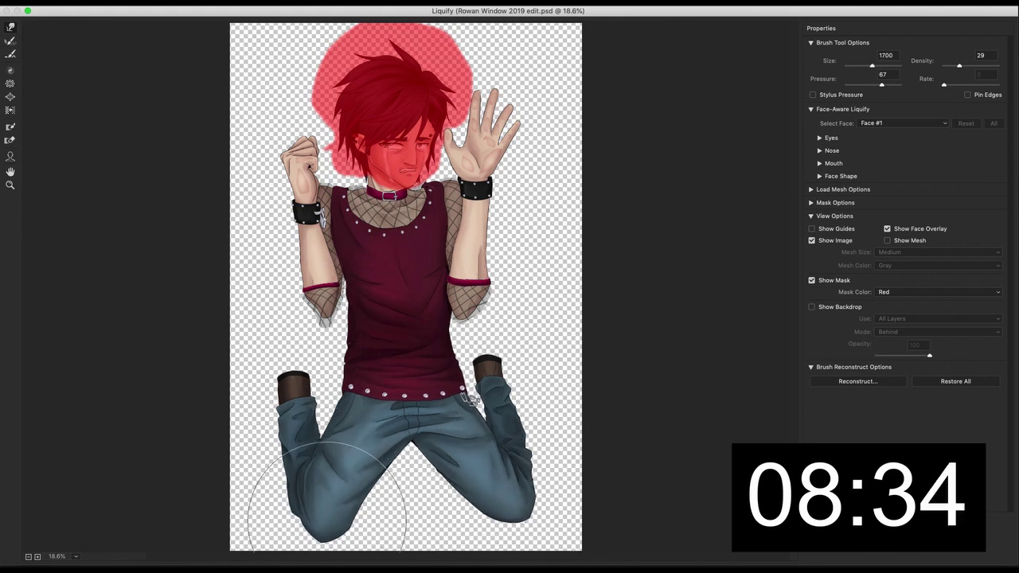
key("bracketleft")
key("bracketleft")
key("bracketleft")
key("bracketleft")
key("bracketleft")
key("bracketleft")
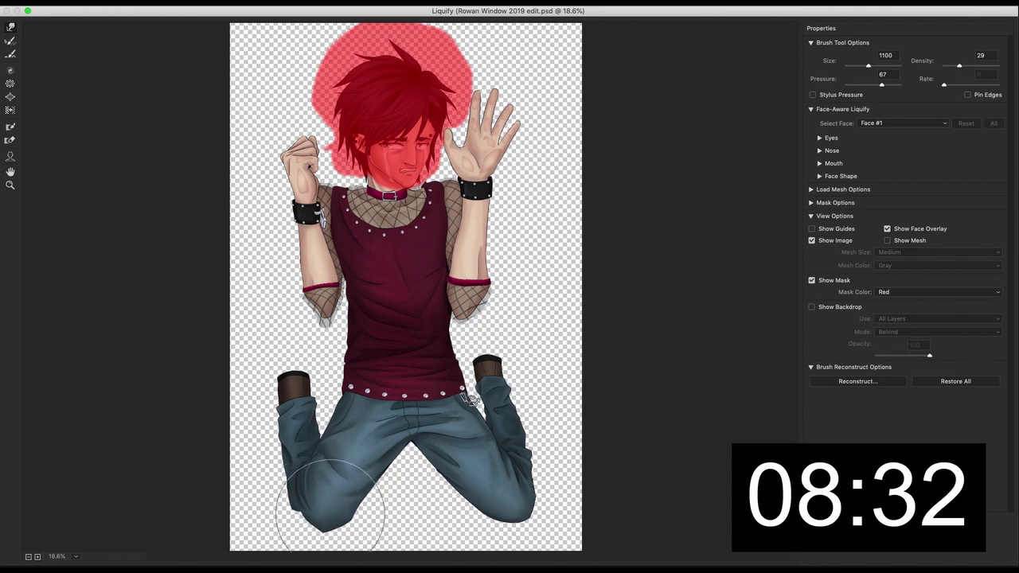
key("bracketright")
key("bracketright")
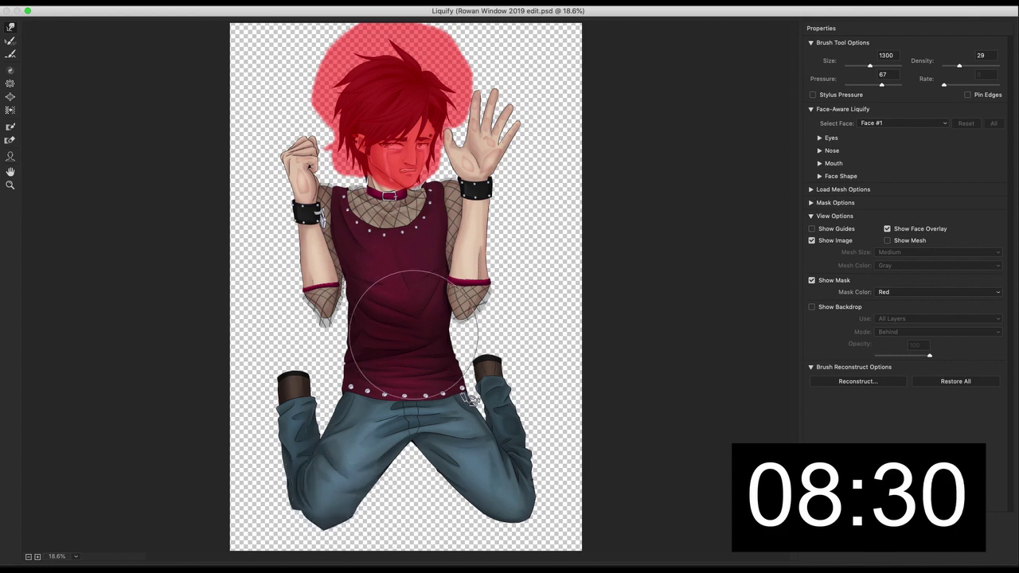
key("Return")
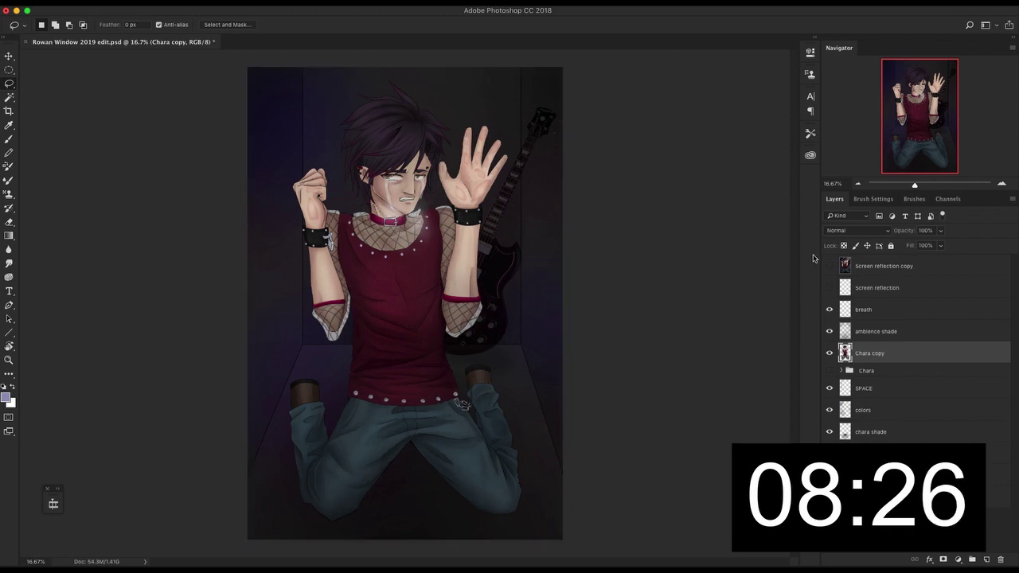
Step: Compare against the Screen reflection copy layer, and move the lassoed upper body down toward the hips, clearing the selection
left_click(828, 266)
left_click(829, 269)
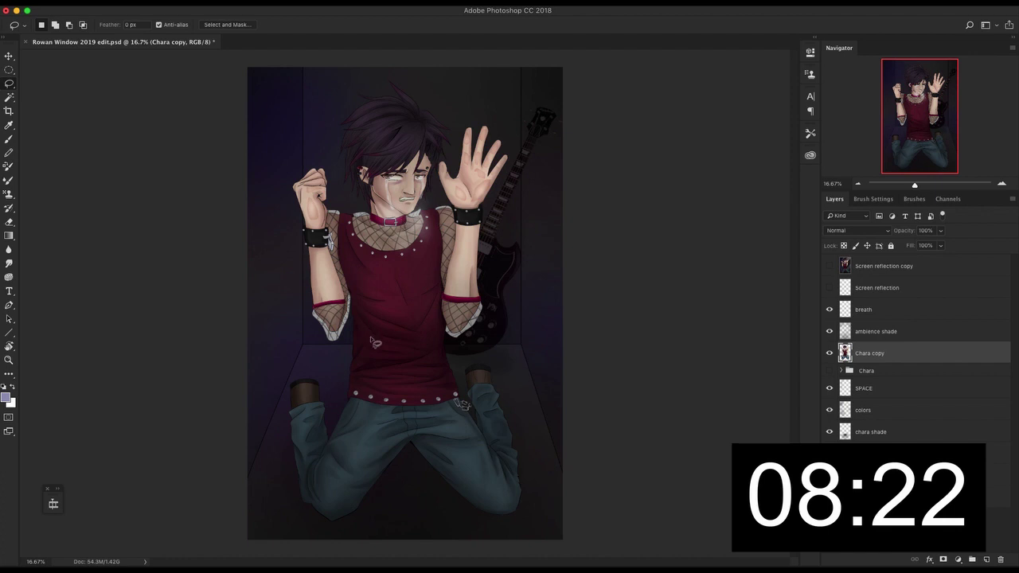
mouse_move(450, 362)
left_mouse_down()
mouse_move(527, 318)
mouse_move(559, 149)
left_mouse_up()
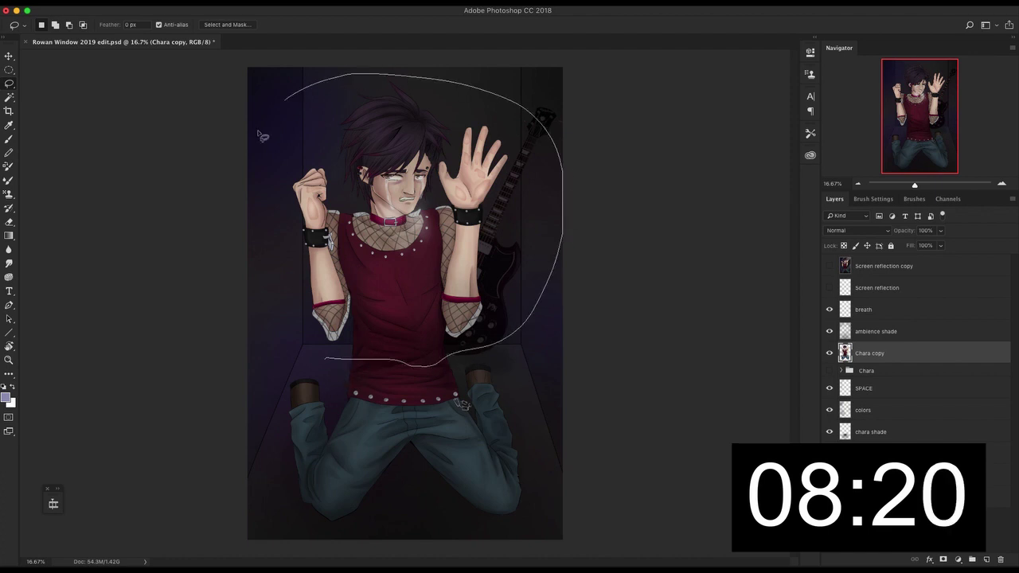
left_click_drag(279, 113, 398, 358)
key("v")
left_click_drag(400, 257, 401, 285)
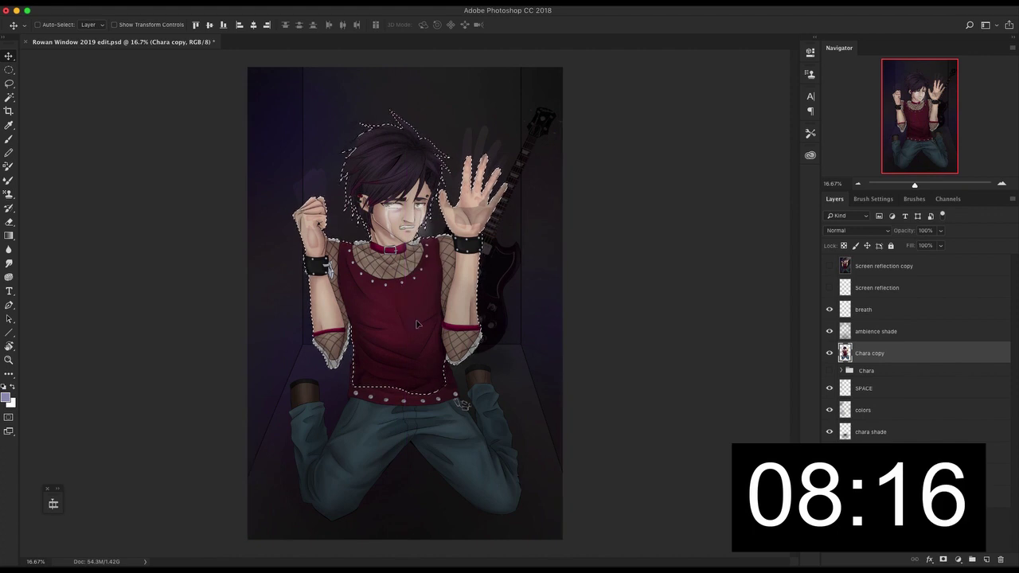
key("ctrl+d")
Step: Hide the breath and ambience shade layers to see the edited character without the shading
left_click(829, 332)
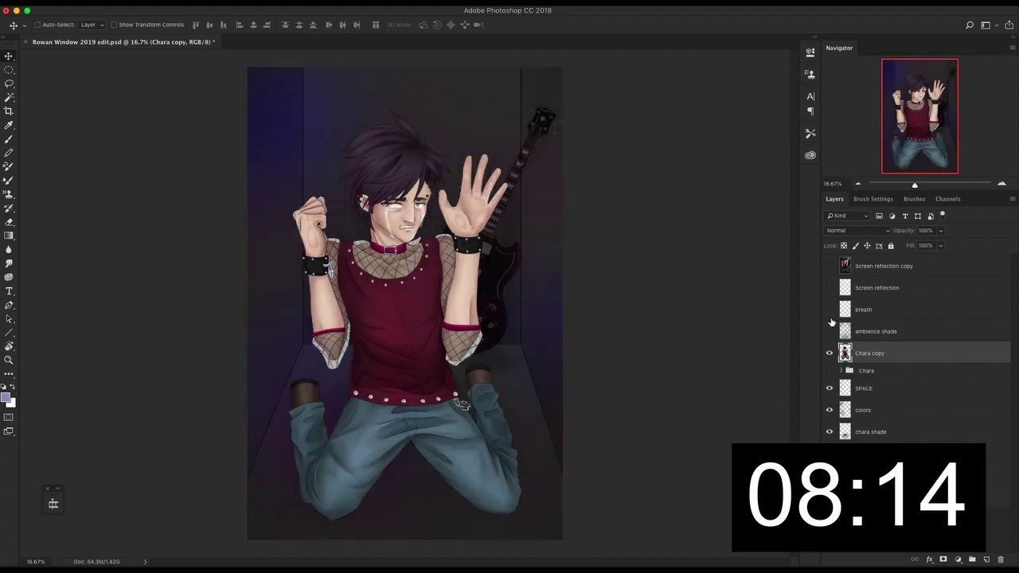
left_click(830, 332)
left_click(831, 333)
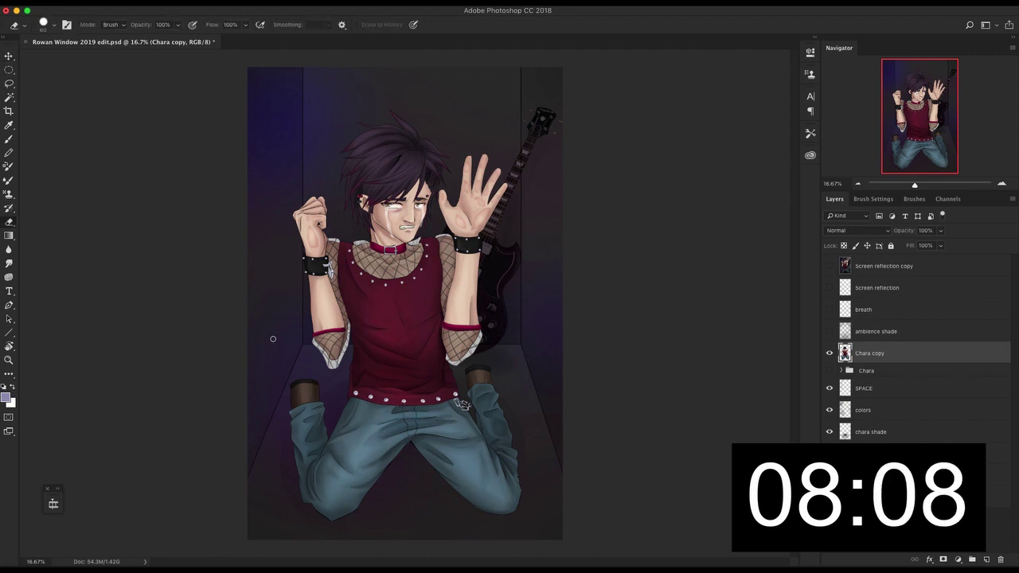
Step: Erase the lower leg and boot on the guitar side of the Chara copy layer with an enlarged textured eraser brush
key("e")
left_click(50, 29)
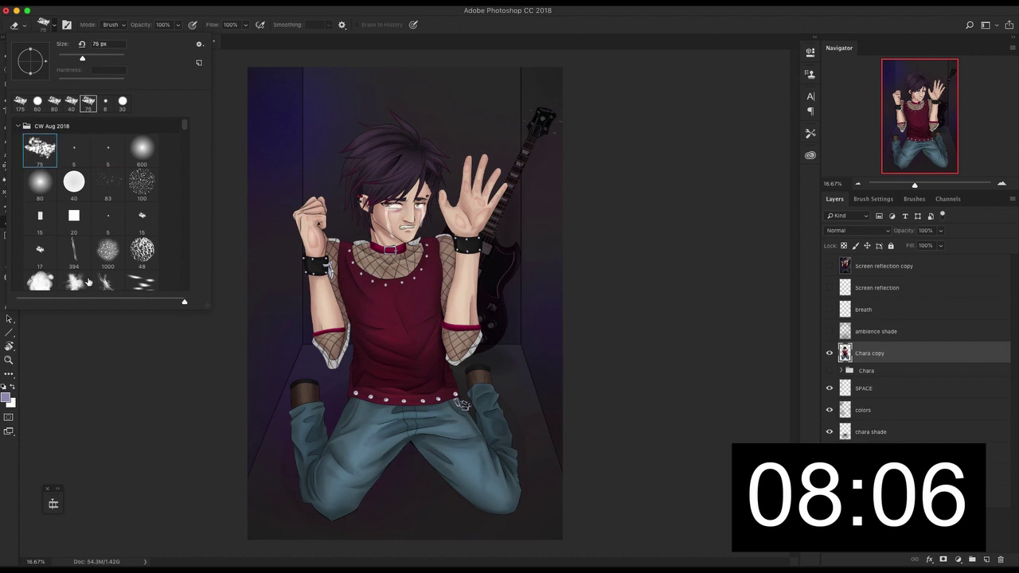
left_click(452, 345)
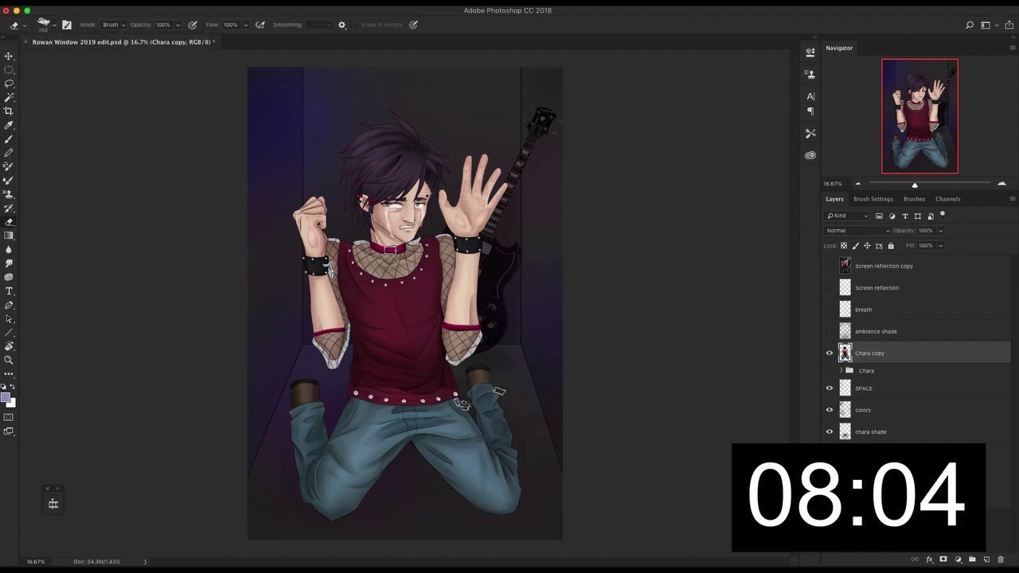
key("bracketright")
key("bracketright")
key("bracketright")
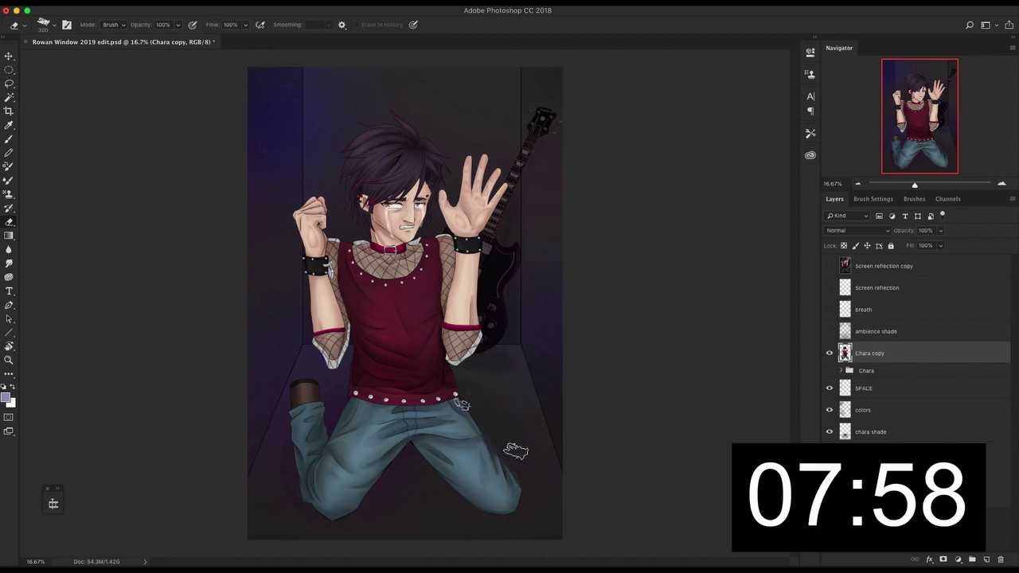
Step: Erase the remaining lower leg and boot below the raised fist, cleaning the outer edge of the knee
left_click_drag(313, 411, 294, 486)
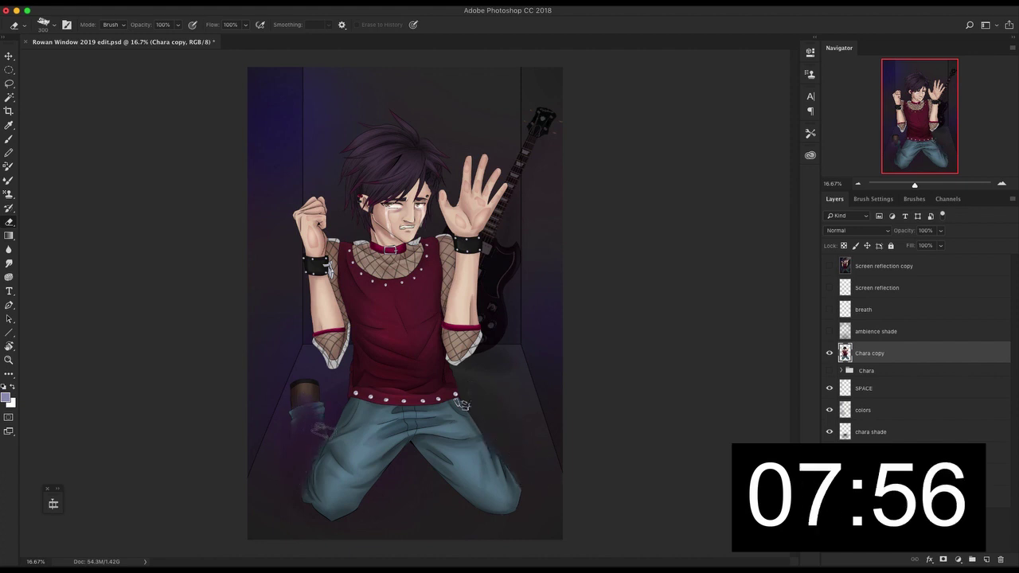
left_click_drag(319, 430, 298, 507)
left_click_drag(308, 417, 318, 431)
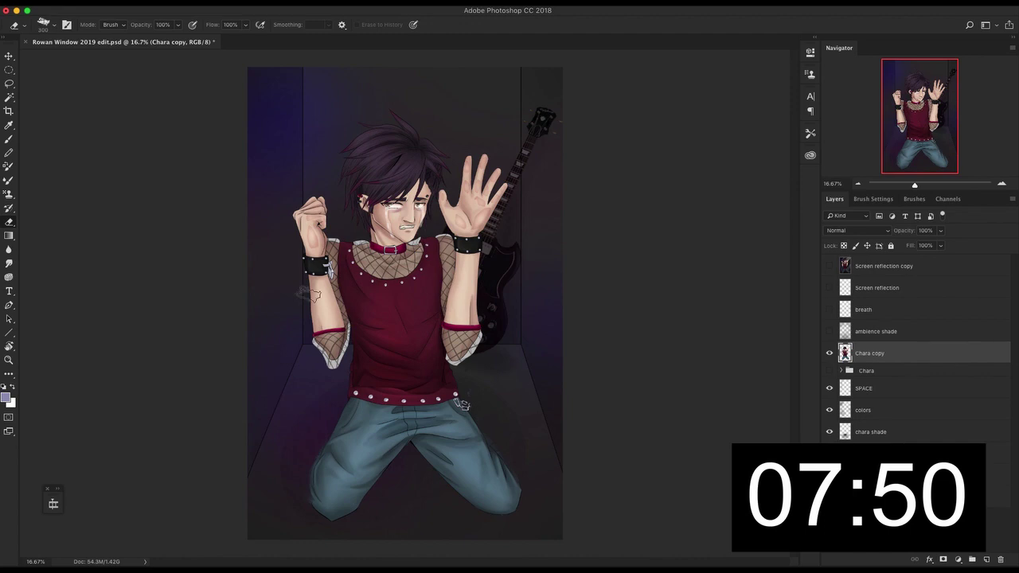
Step: Lasso the head and hair down to the collar on the Chara copy layer and load the selection into Liquify
scroll(388, 194, "up", 5)
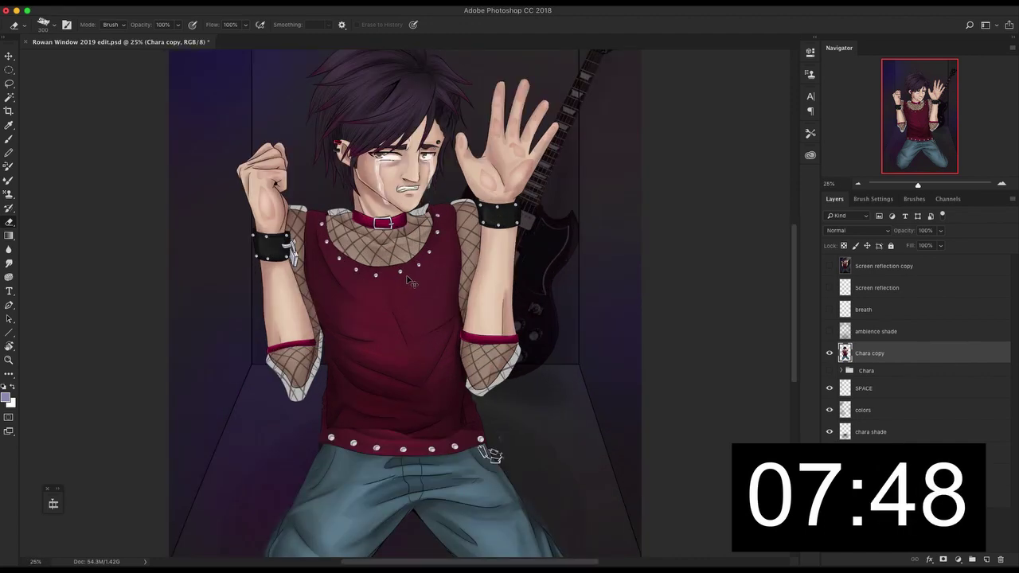
scroll(432, 455, "down", 5)
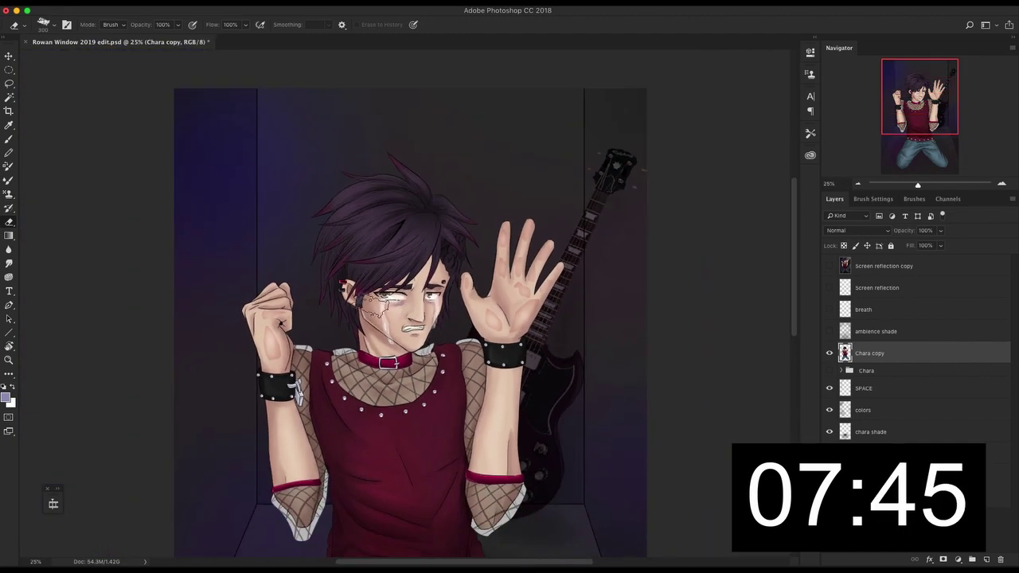
key("l")
mouse_move(434, 359)
left_mouse_down()
mouse_move(457, 326)
mouse_move(462, 277)
mouse_move(499, 215)
left_mouse_up()
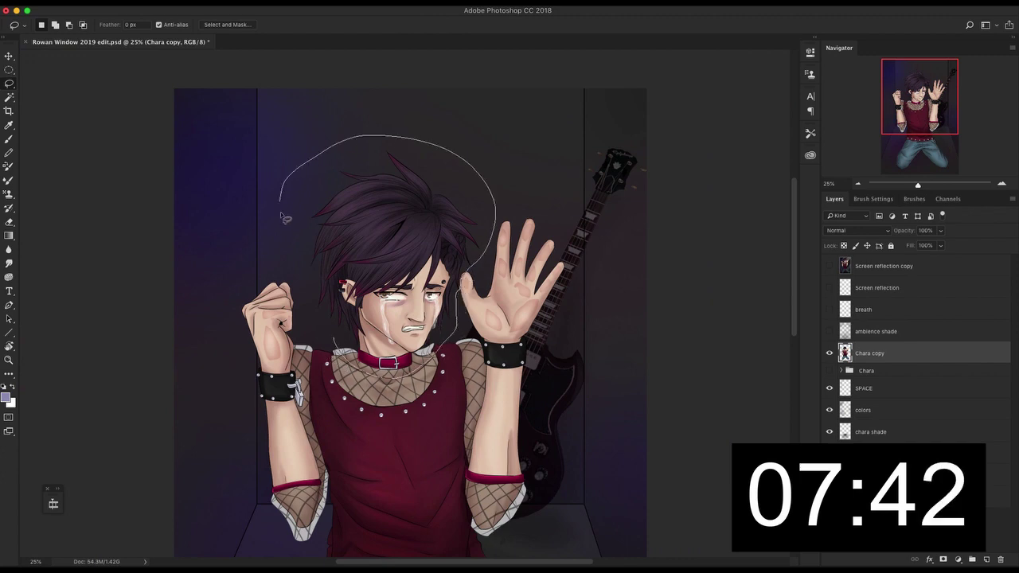
left_click_drag(284, 213, 333, 344)
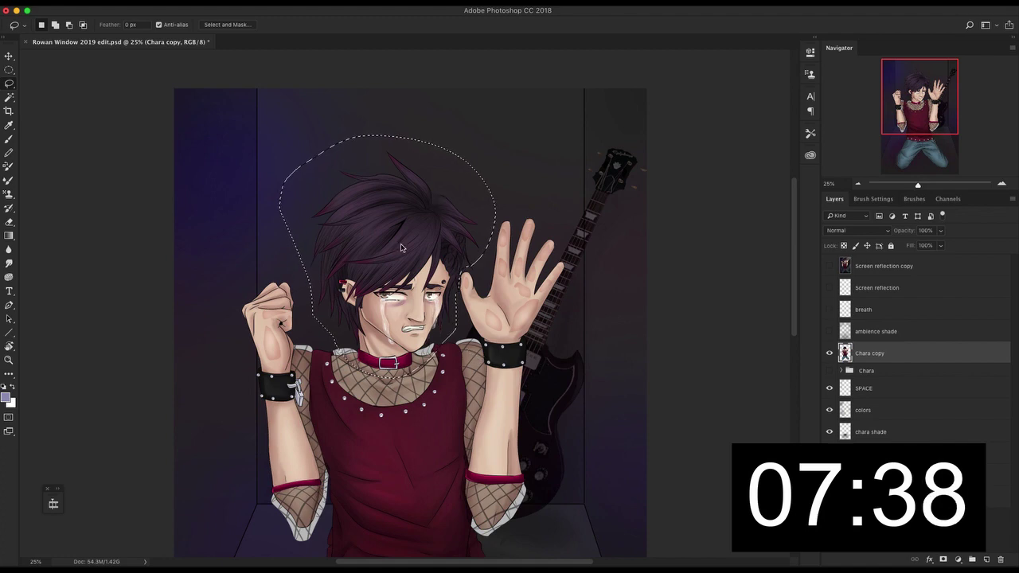
key("super+shift+x")
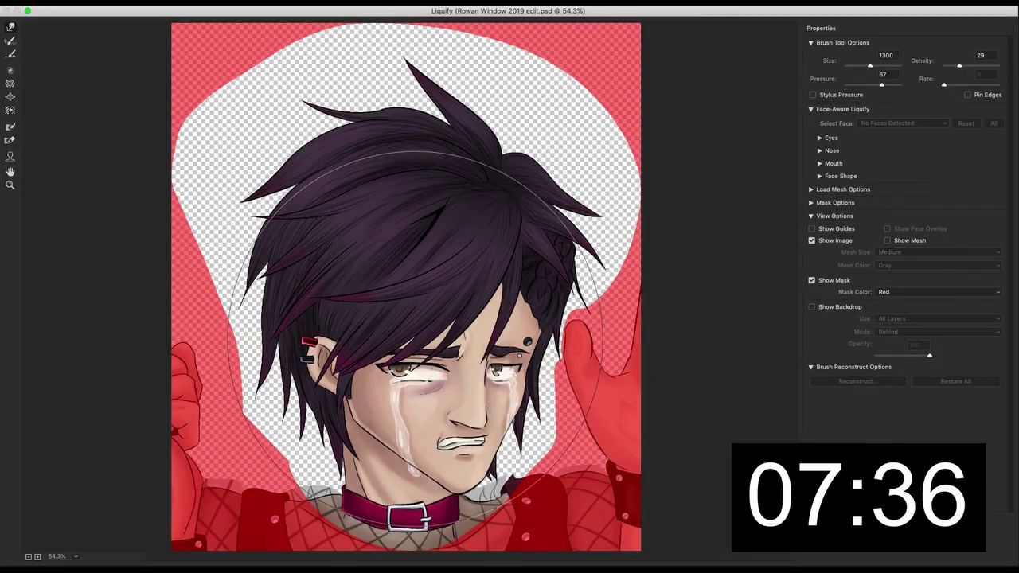
Step: Push the mouth and lower face slightly up and inward with a Liquify brush size of 600
key("bracketleft")
key("bracketleft")
key("bracketleft")
key("bracketleft")
left_click_drag(469, 466, 454, 452)
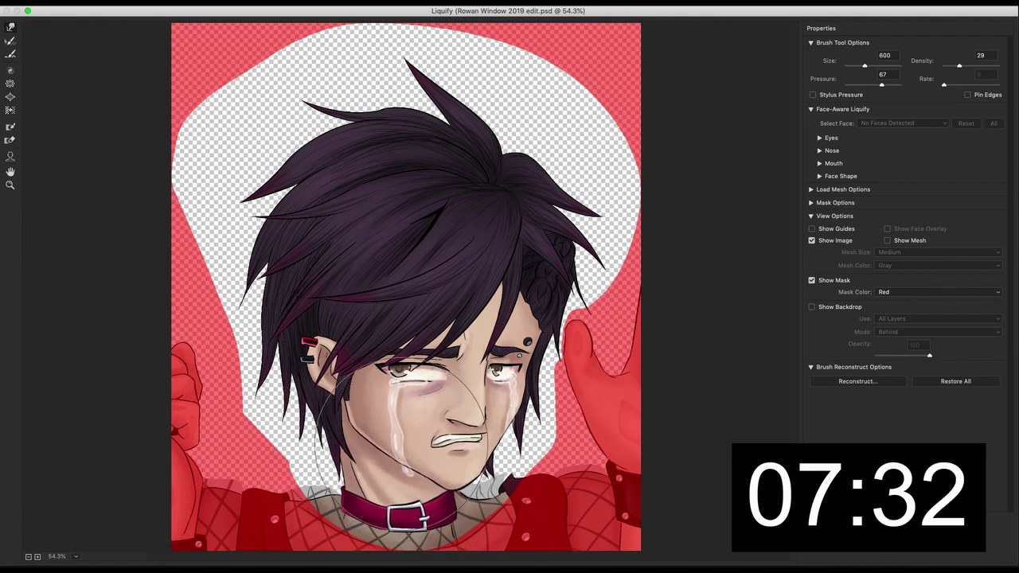
Step: Push the ear and the eye nearest it upward with Liquify, apply the changes and clear the selection
key("bracketright")
left_click_drag(450, 370, 445, 358)
mouse_move(343, 334)
left_mouse_down()
mouse_move(318, 306)
mouse_move(315, 266)
left_mouse_up()
left_click_drag(319, 357, 313, 338)
mouse_move(319, 381)
left_mouse_down()
mouse_move(312, 348)
mouse_move(306, 362)
left_mouse_up()
key("bracketleft")
key("bracketleft")
key("bracketleft")
key("bracketleft")
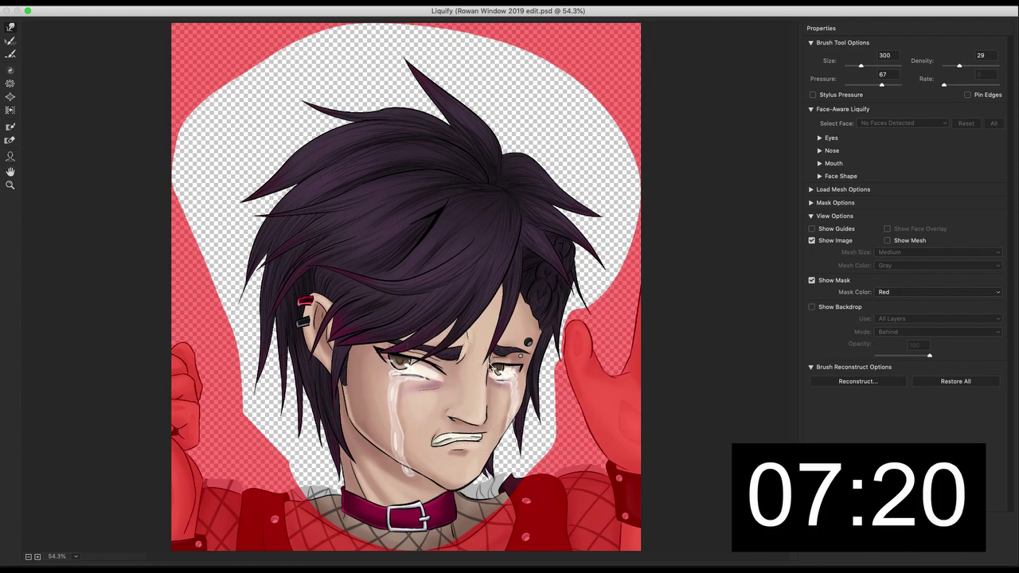
key("Return")
key("ctrl+d")
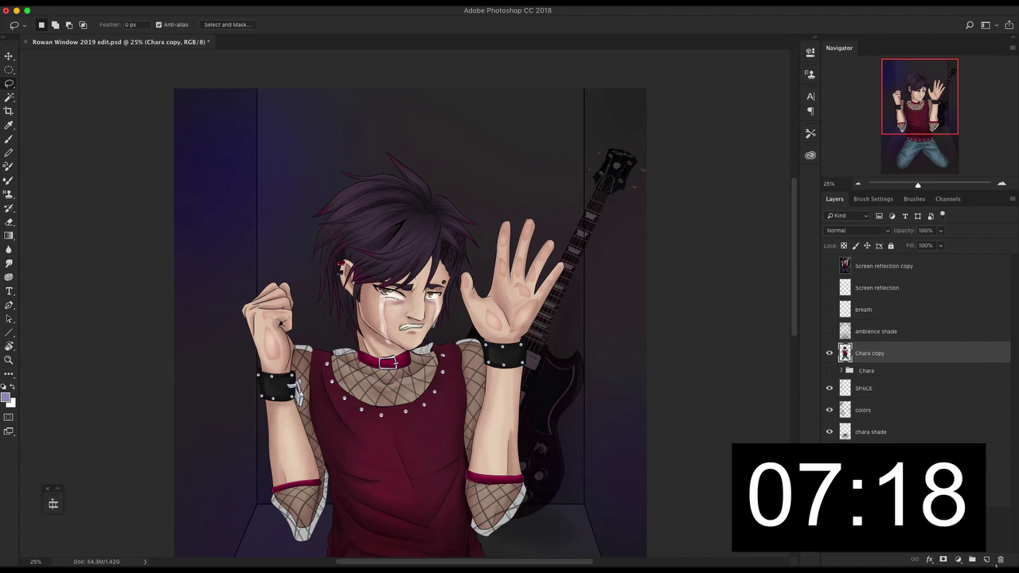
Step: Paint over the nose and mouth on a new layer with sampled skin colour at 100% opacity, and merge it with Chara copy
left_click(986, 560)
key("ctrl+equal")
key("ctrl+equal")
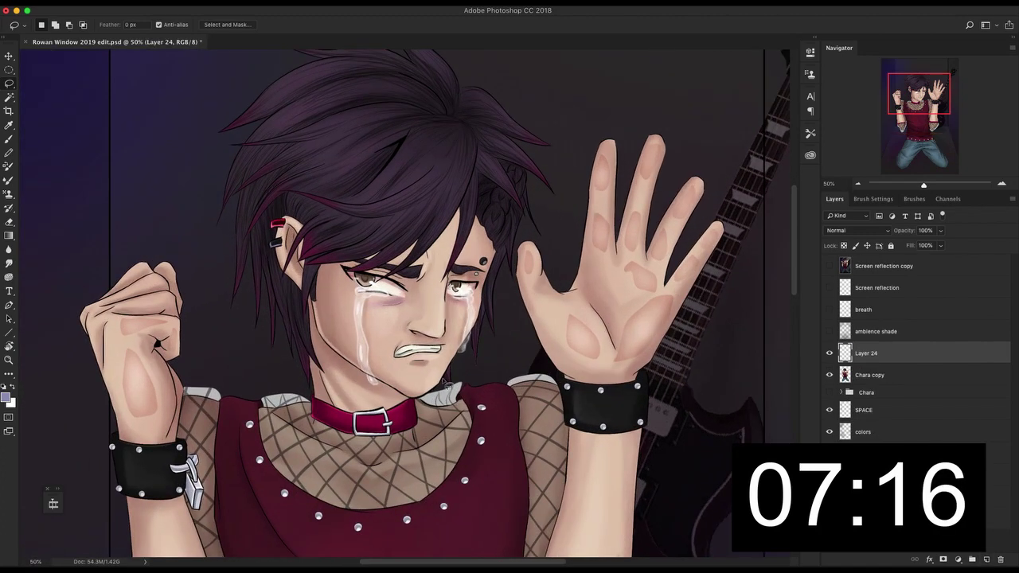
key("b")
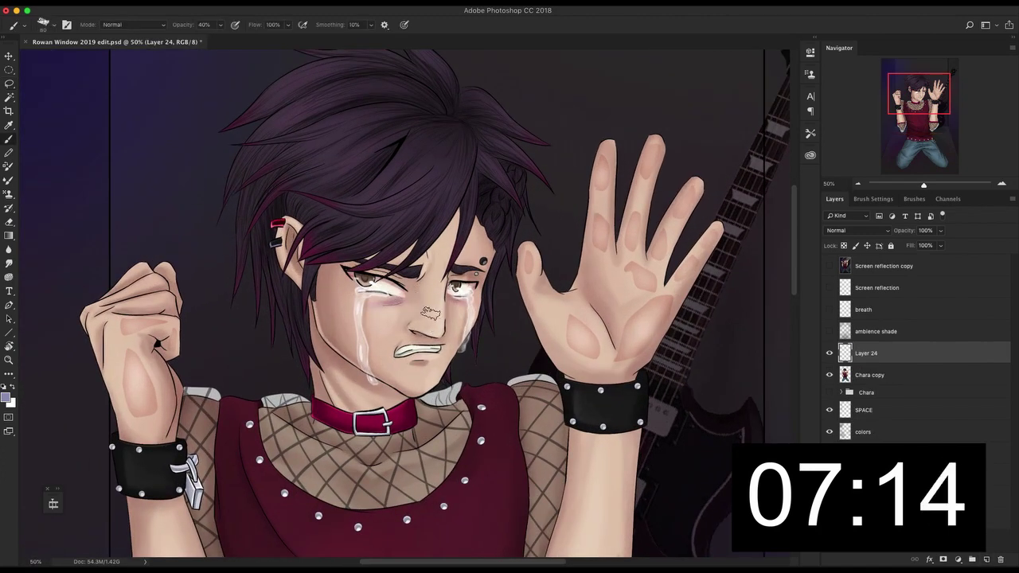
left_click(435, 335, "alt")
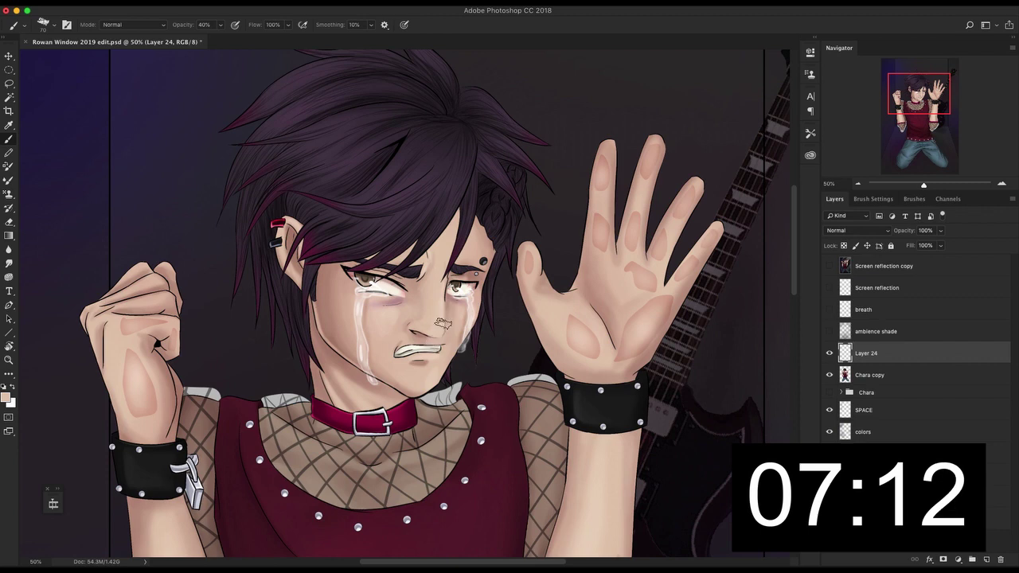
key("0")
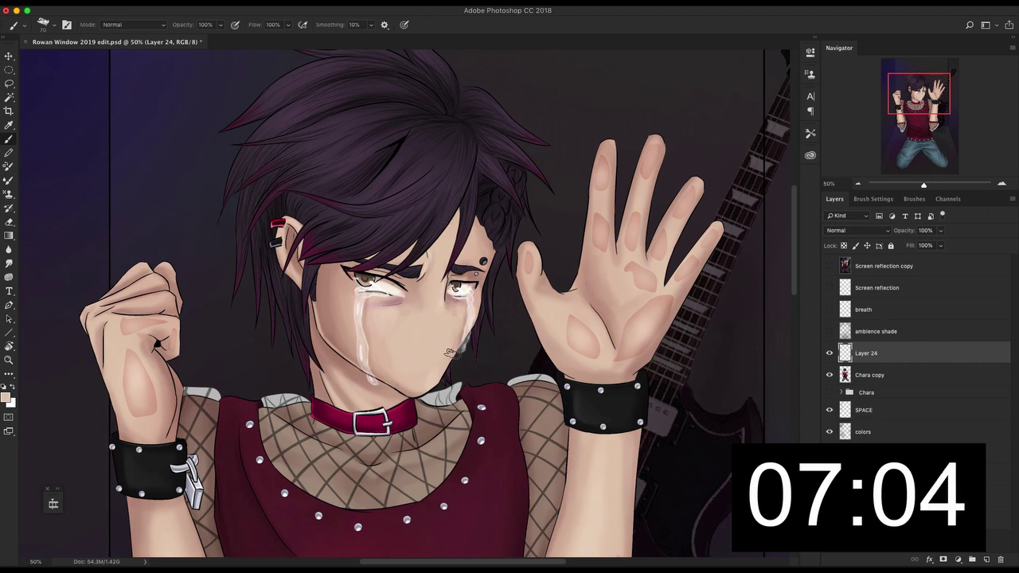
left_click(873, 383, "shift")
key("ctrl+e")
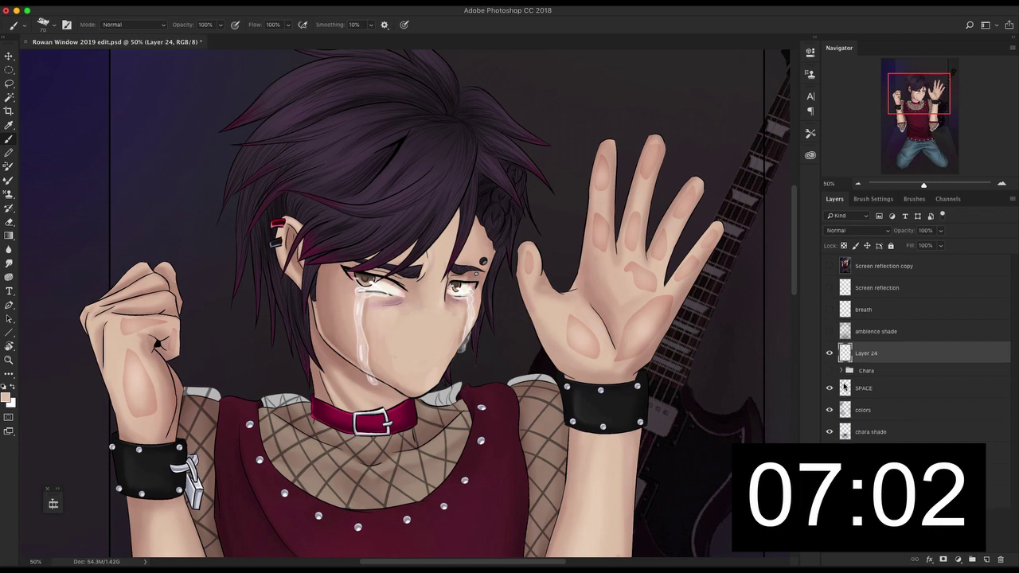
Step: Lasso the head and hair down to the collar on the merged Layer 24 and open the selection in Liquify
key("l")
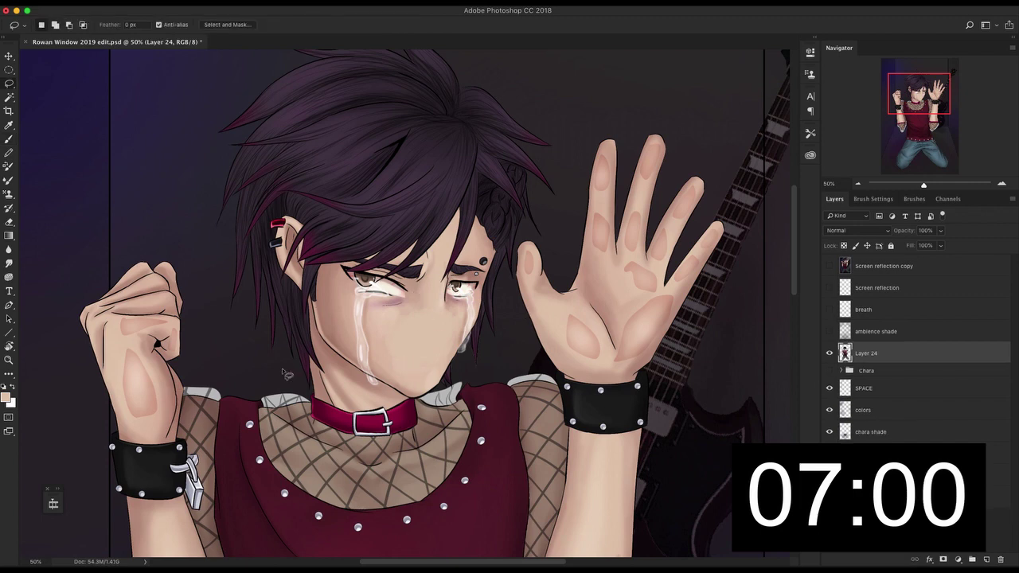
left_click_drag(285, 374, 421, 417)
mouse_move(483, 377)
left_mouse_down()
mouse_move(522, 239)
mouse_move(572, 225)
mouse_move(551, 283)
mouse_move(551, 170)
mouse_move(448, 80)
left_mouse_up()
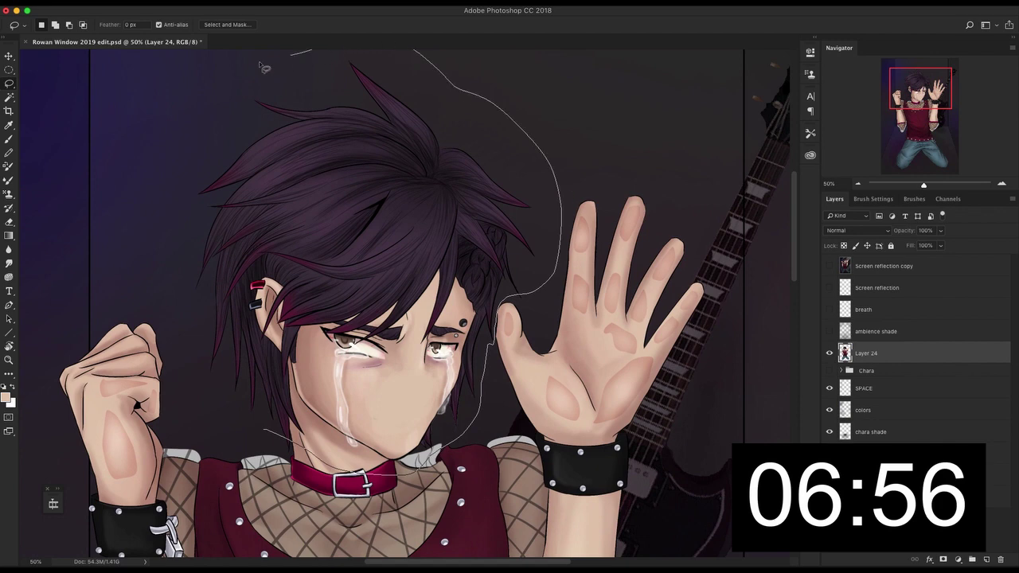
mouse_move(265, 69)
left_mouse_down()
mouse_move(157, 129)
mouse_move(158, 191)
left_mouse_up()
left_click_drag(205, 351, 255, 433)
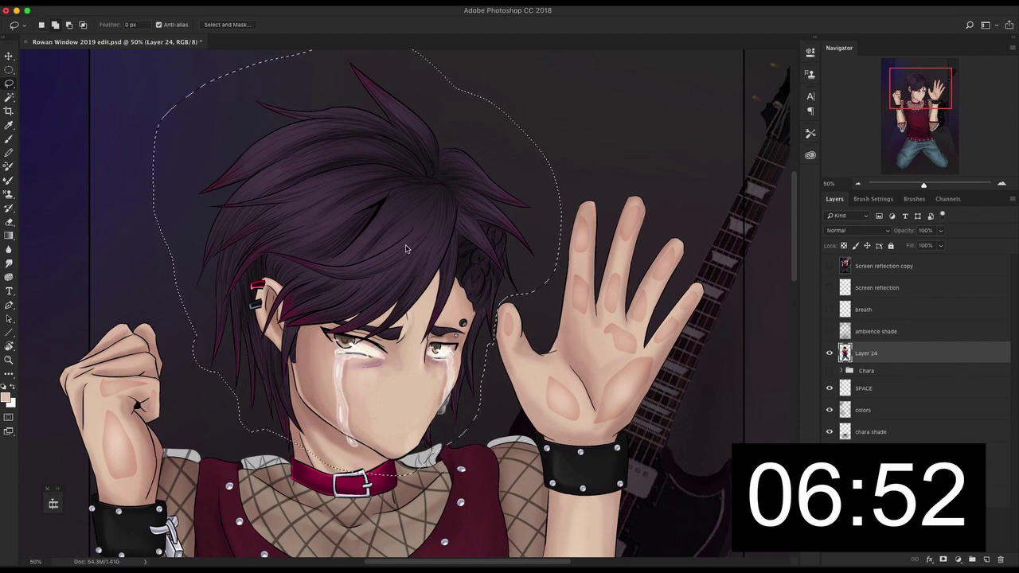
key("shift")
key("ctrl+shift+x")
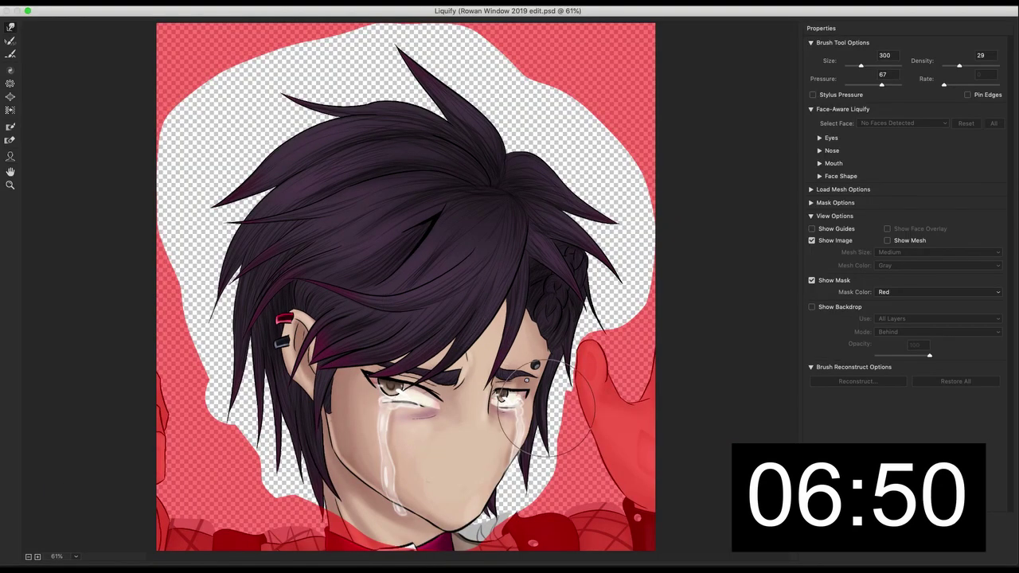
Step: Push the eye and brow nearest the open hand upward and stretch the other eye outward, using Liquify brush sizes 300 to 700
mouse_move(541, 388)
left_mouse_down()
mouse_move(552, 419)
mouse_move(551, 363)
mouse_move(549, 389)
mouse_move(571, 334)
left_mouse_up()
key("bracketright")
key("bracketright")
key("bracketright")
key("bracketright")
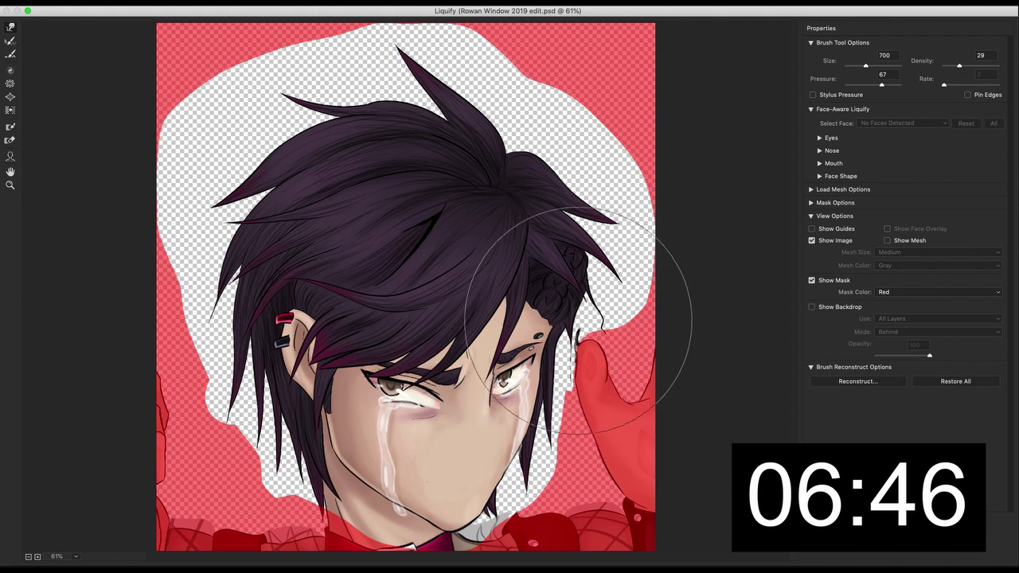
mouse_move(549, 358)
left_mouse_down()
mouse_move(562, 316)
mouse_move(545, 329)
left_mouse_up()
mouse_move(469, 386)
left_mouse_down()
mouse_move(443, 352)
mouse_move(360, 380)
mouse_move(345, 352)
mouse_move(403, 371)
left_mouse_up()
Step: Refine the shape of both eyes and brows with Liquify brush sizes between 175 and 400
key("bracketleft")
key("bracketleft")
key("bracketleft")
key("bracketleft")
key("bracketleft")
key("bracketleft")
key("bracketleft")
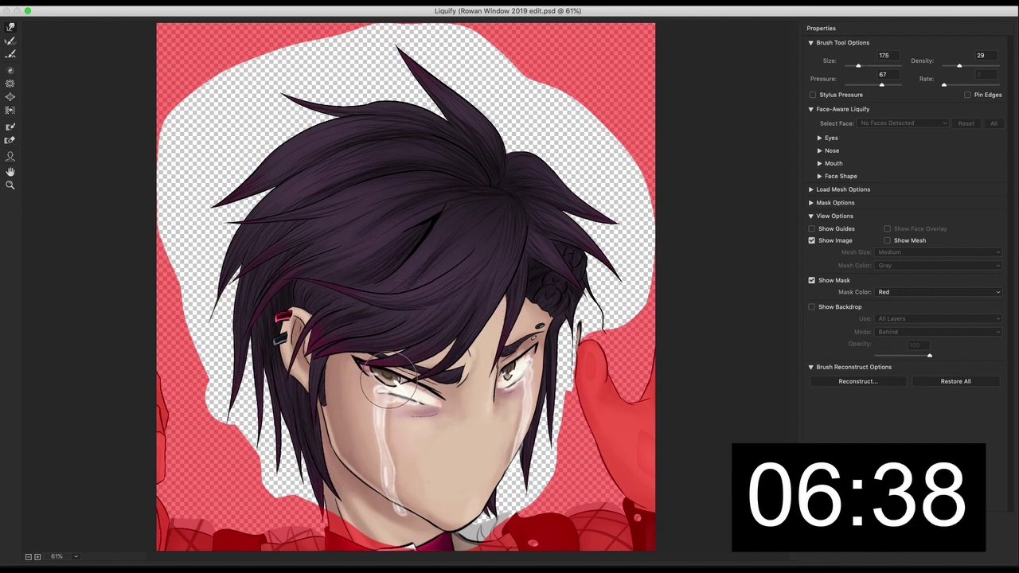
key("bracketright")
key("bracketright")
key("bracketright")
mouse_move(367, 363)
left_mouse_down()
mouse_move(371, 355)
mouse_move(396, 381)
left_mouse_up()
left_click_drag(459, 381, 429, 349)
mouse_move(509, 340)
left_mouse_down()
mouse_move(506, 359)
mouse_move(505, 351)
left_mouse_up()
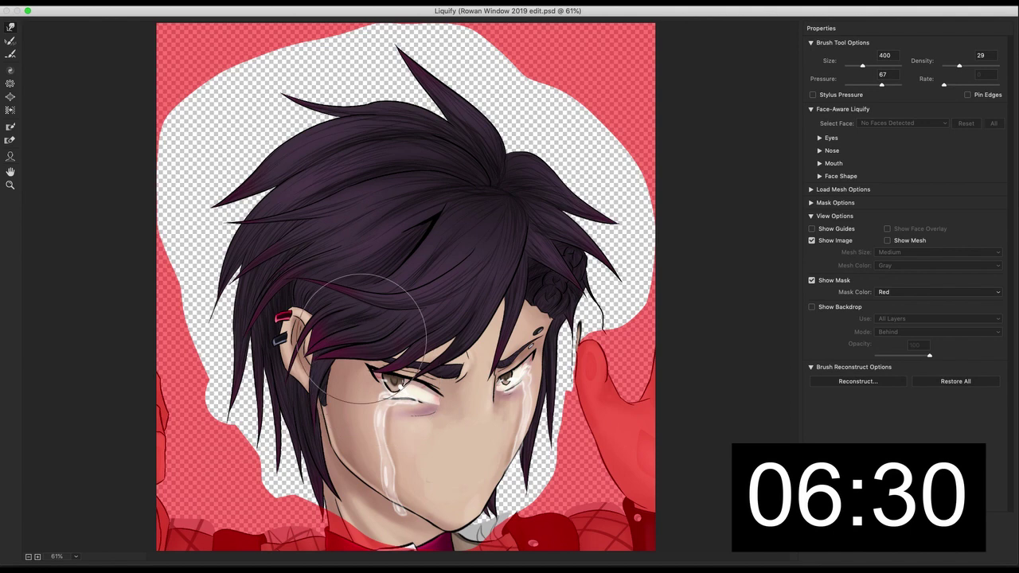
Step: Nudge the ear area with a Liquify brush size of 700 and push the top of the hair down at size 1100
key("bracketright")
key("bracketright")
key("bracketright")
left_click_drag(340, 341, 345, 347)
left_click_drag(327, 279, 334, 273)
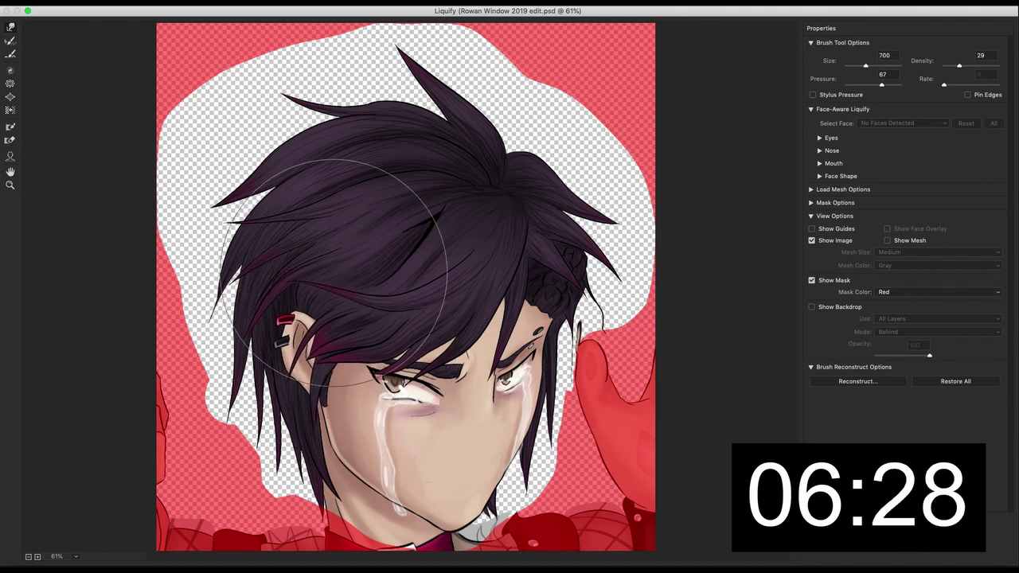
key("bracketright")
key("bracketright")
key("bracketright")
key("bracketright")
mouse_move(398, 93)
left_mouse_down()
mouse_move(376, 113)
mouse_move(372, 143)
left_mouse_up()
mouse_move(444, 120)
left_mouse_down()
mouse_move(212, 172)
mouse_move(216, 211)
mouse_move(223, 184)
mouse_move(210, 212)
mouse_move(373, 153)
mouse_move(423, 164)
mouse_move(419, 185)
mouse_move(533, 196)
mouse_move(527, 214)
mouse_move(555, 209)
mouse_move(545, 261)
left_mouse_up()
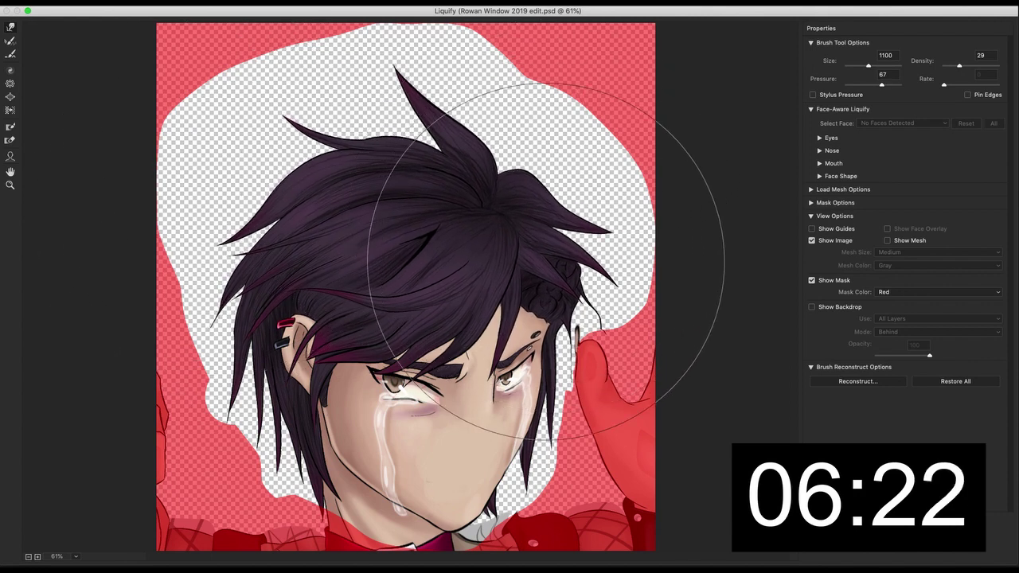
Step: Reshape the temple and brow piercing beside the braids with Liquify brush sizes between 125 and 300
key("bracketleft")
key("bracketleft")
key("bracketleft")
key("bracketleft")
key("bracketleft")
key("bracketleft")
key("bracketleft")
key("bracketleft")
key("bracketleft")
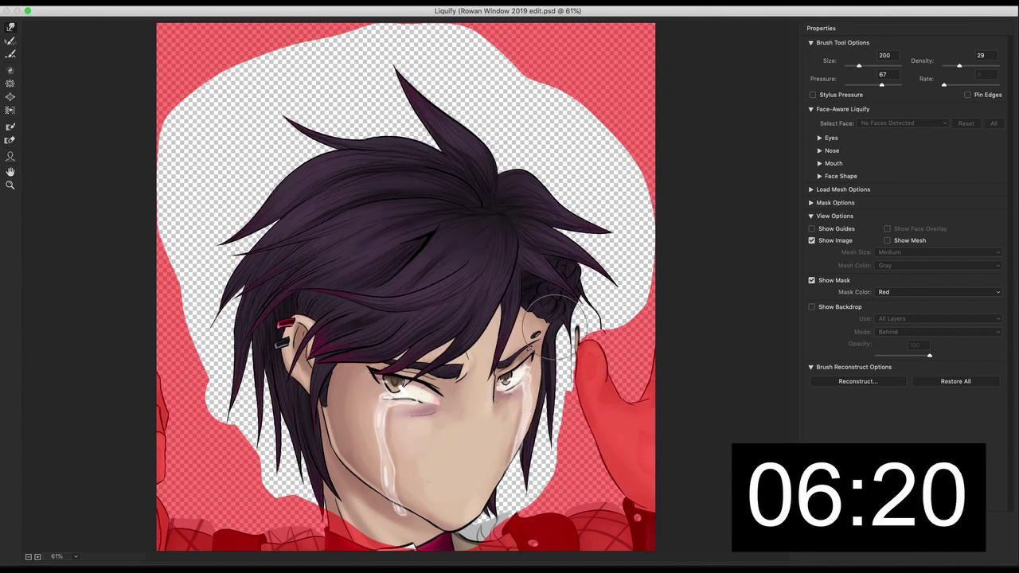
key("bracketleft")
key("bracketleft")
key("bracketleft")
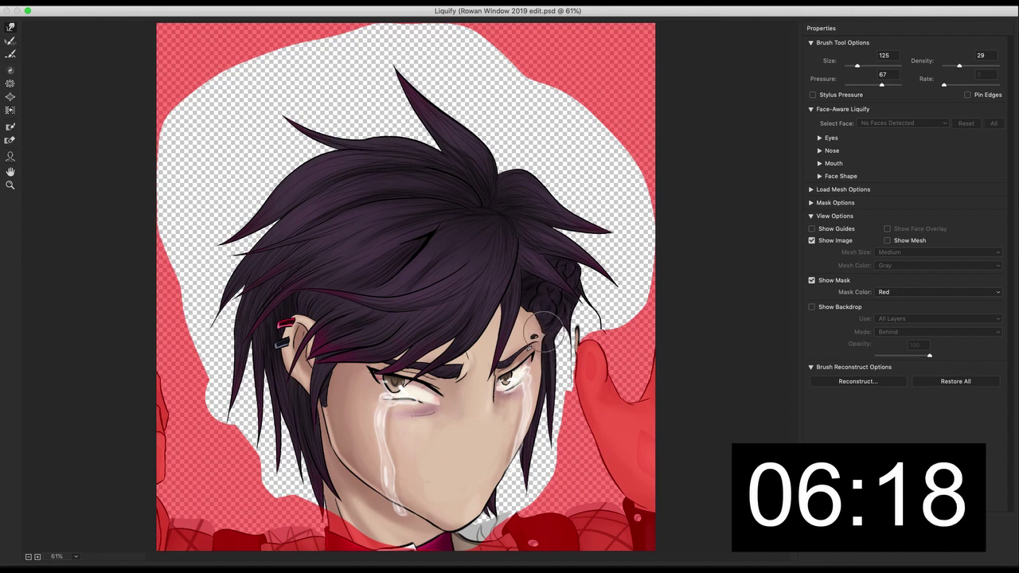
key("bracketright")
key("bracketright")
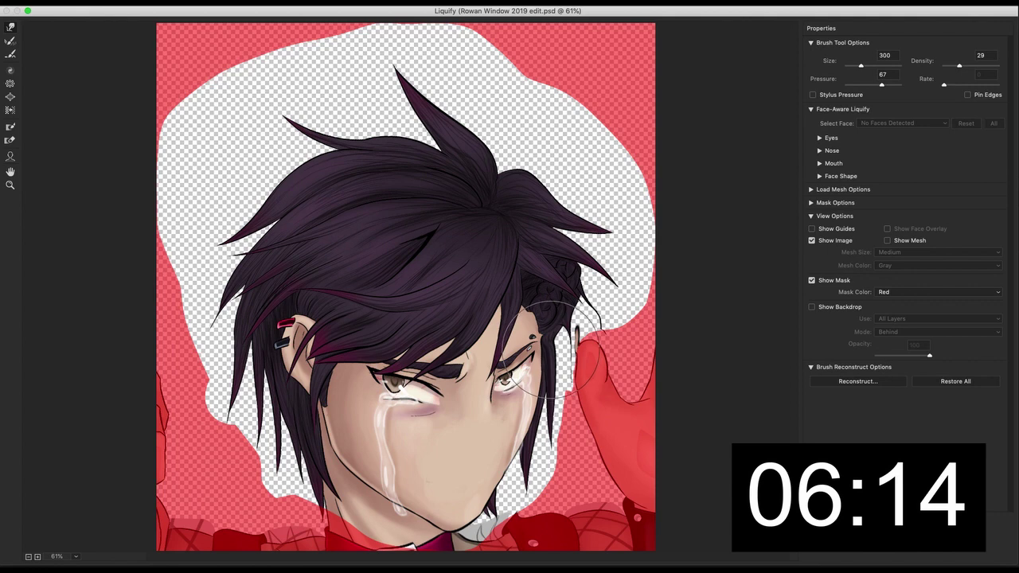
key("bracketleft")
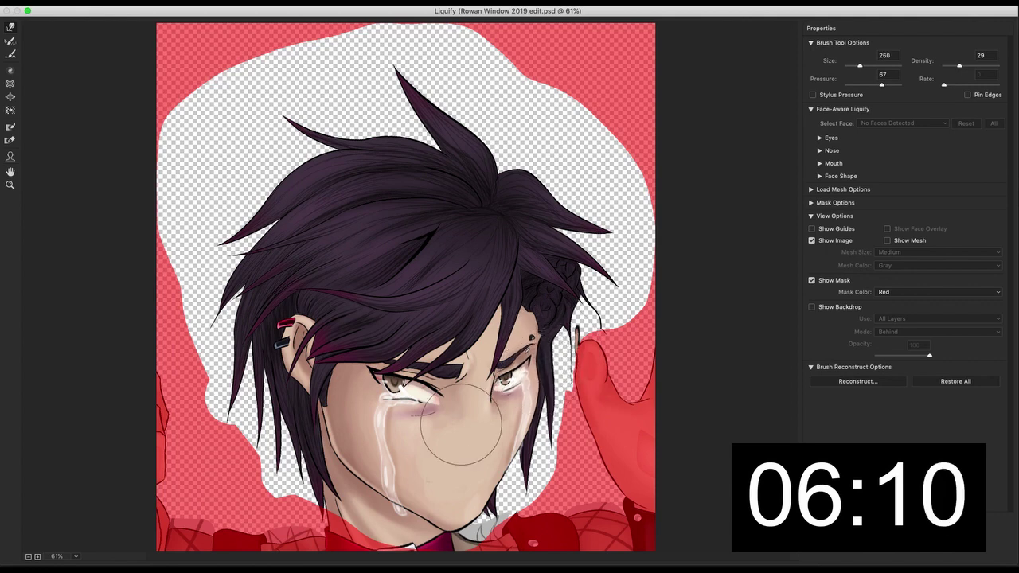
Step: Adjust the cheek and jaw contour with a Liquify brush size of 400 and apply the Liquify changes
key("bracketright")
key("bracketright")
key("bracketright")
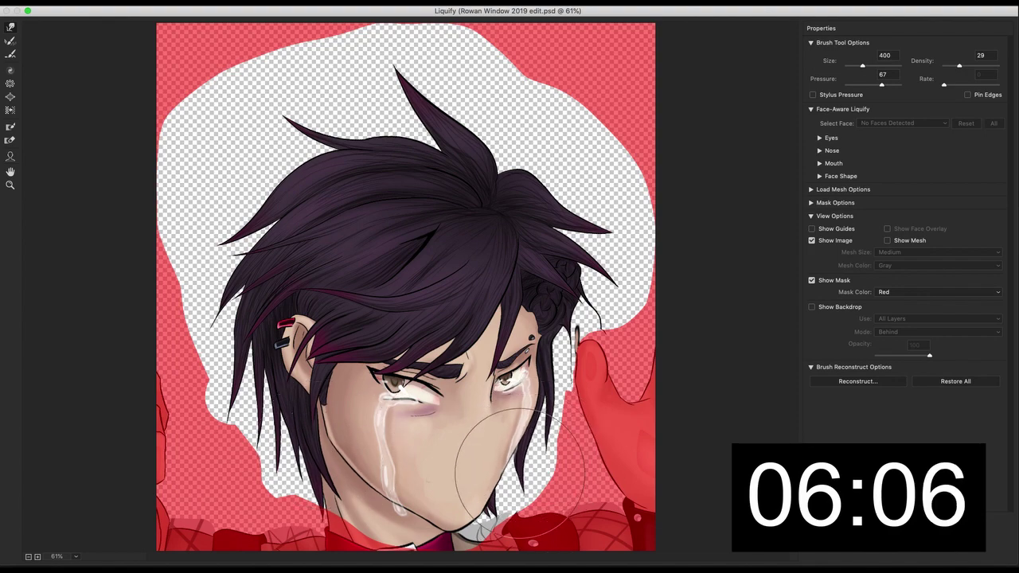
key("Return")
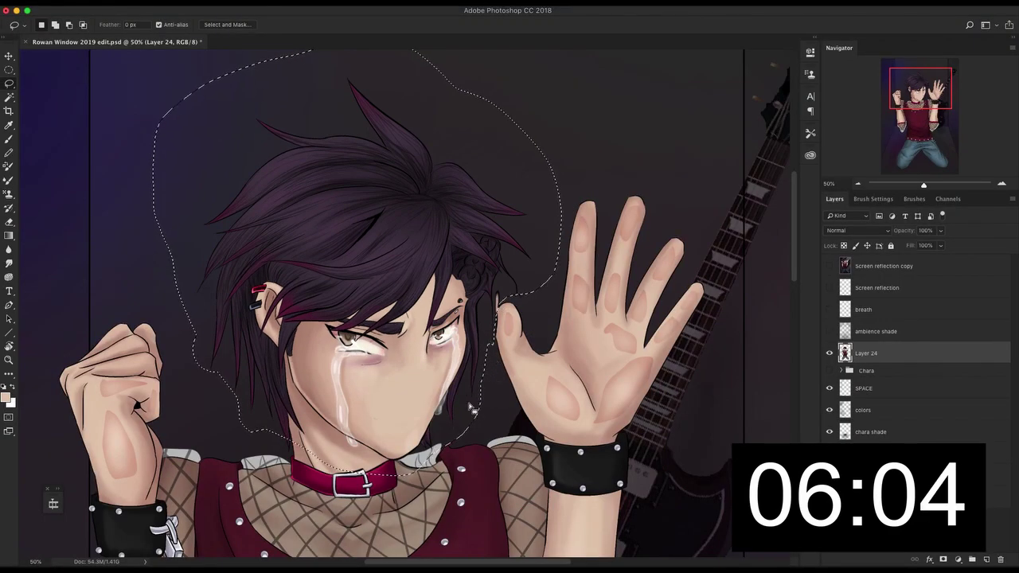
Step: Compare the reshaped head against the original in the Screen reflection copy layer, hiding that layer again
left_click(829, 268)
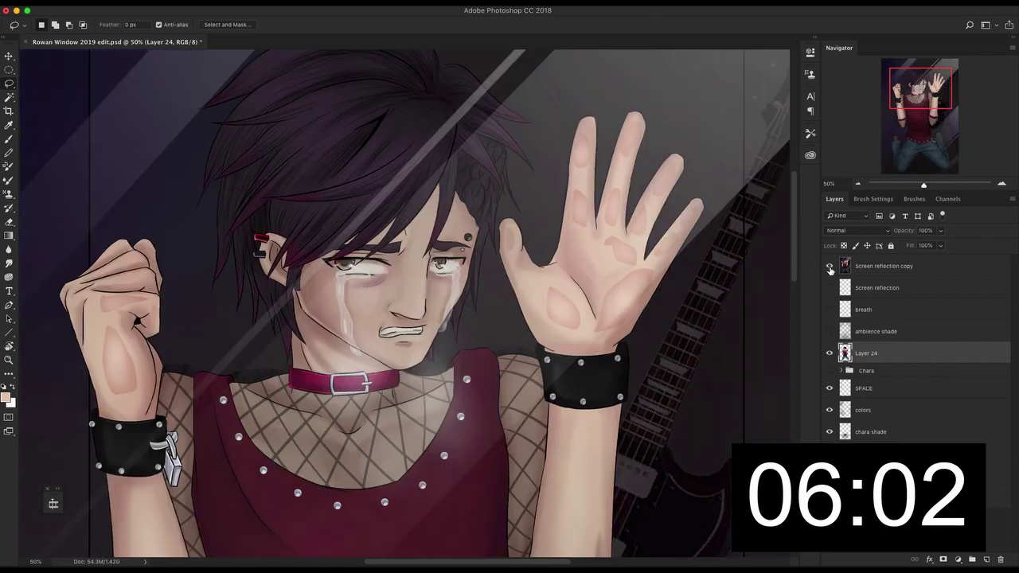
left_click(830, 268)
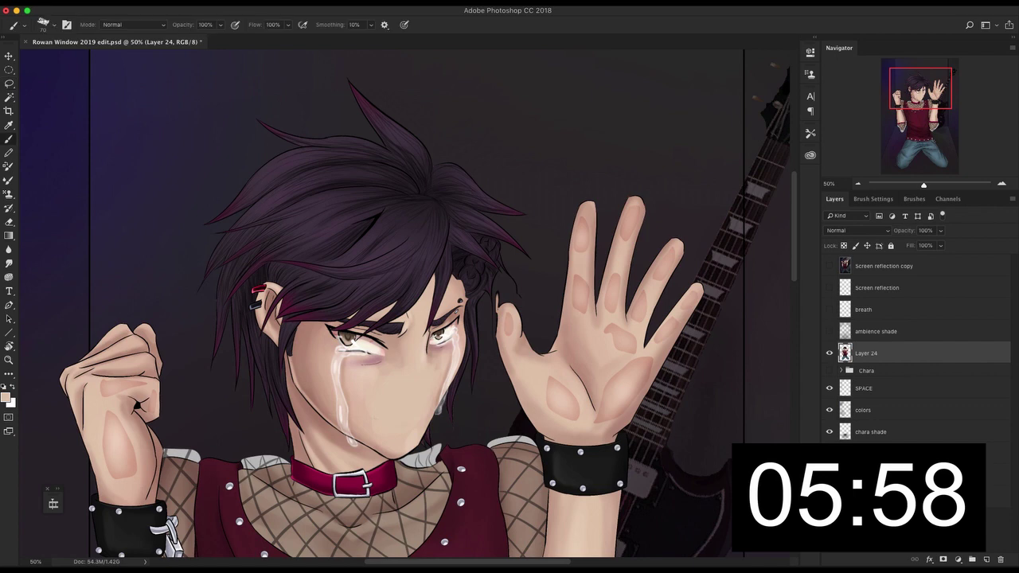
Step: Add a new layer above Layer 24 and brush sampled skin tones over the nose bridge between the brows and beside the far eye
key("b")
left_click(986, 561)
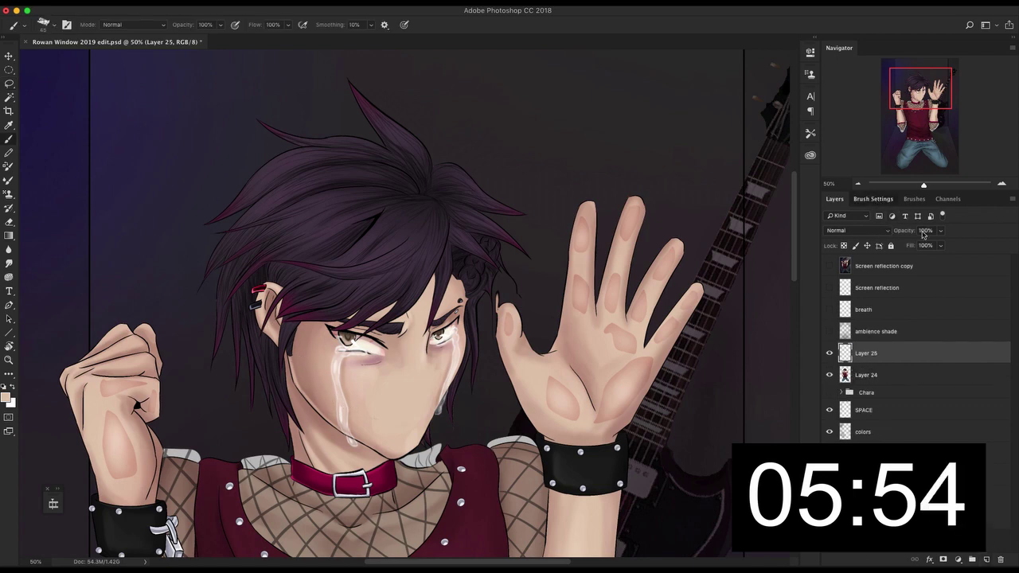
key("F5")
left_click(870, 242)
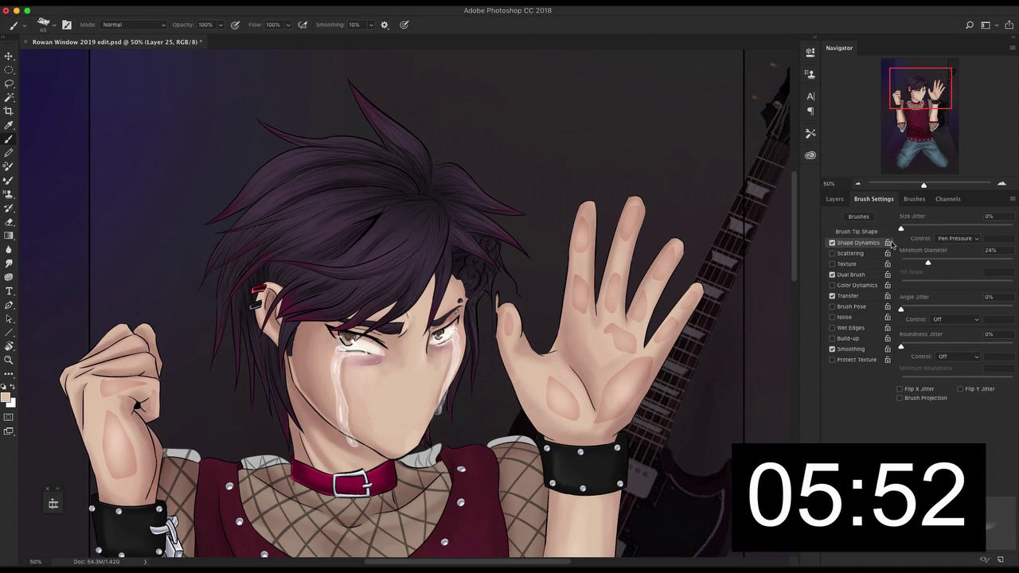
key("F7")
key("super+equal")
left_click_drag(368, 422, 433, 332)
left_click(392, 252, "alt")
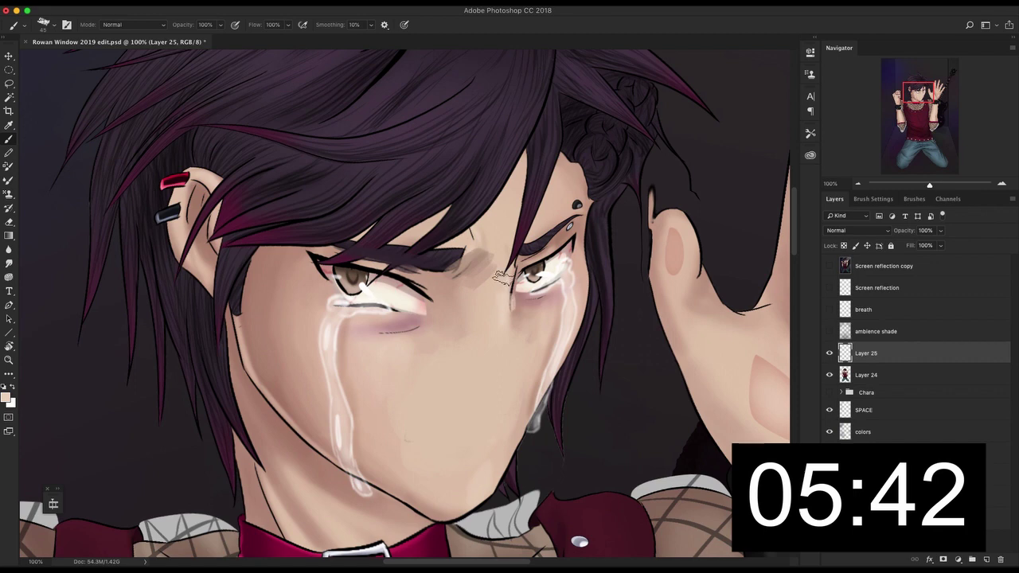
left_click_drag(507, 304, 514, 273)
left_click(528, 313, "alt")
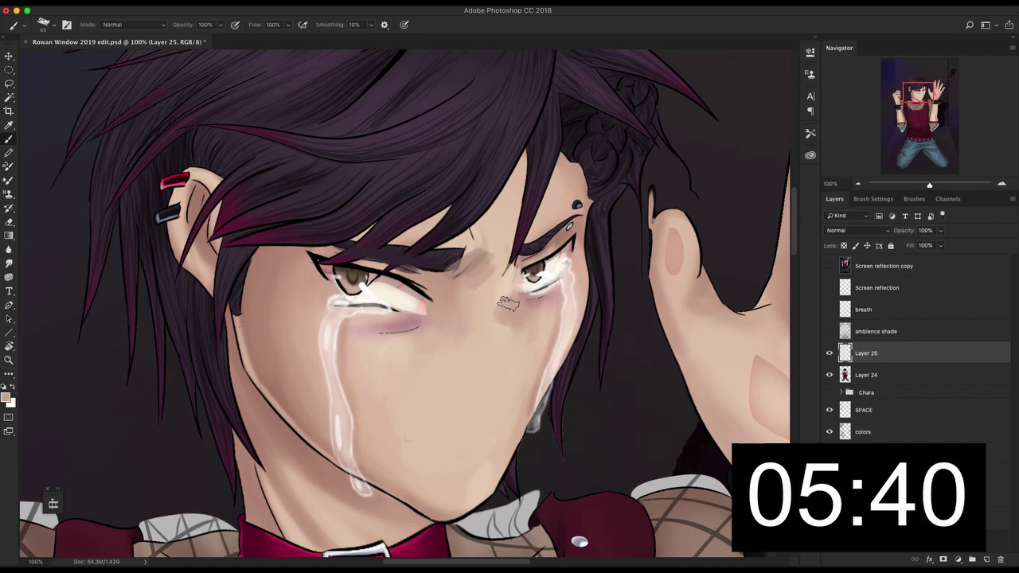
Step: Paint the nose outline and a frowning mouth line in a sampled mauve skin tone with a size 25 brush
left_click(401, 317, "alt")
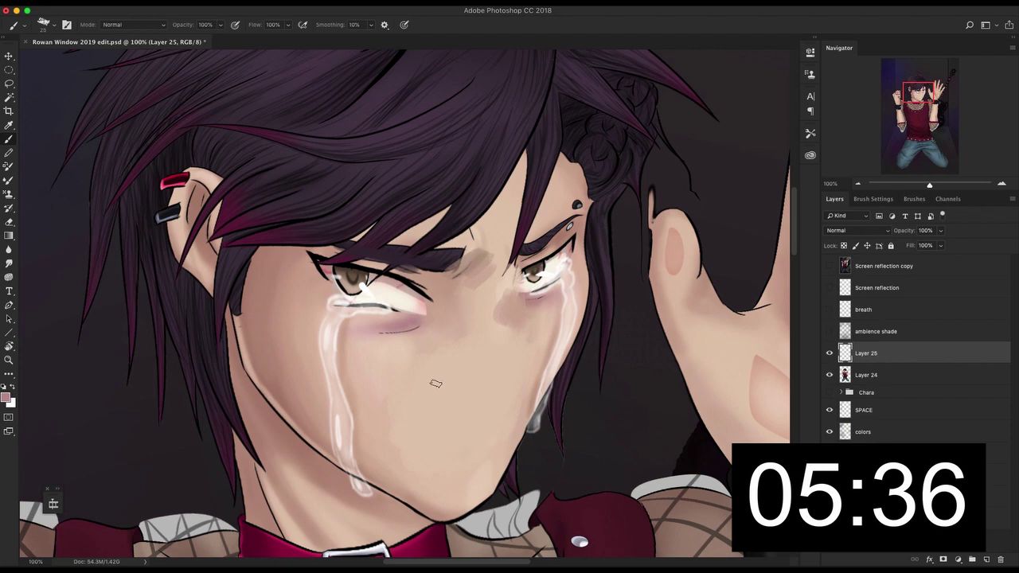
left_click_drag(437, 391, 495, 394)
mouse_move(518, 295)
left_mouse_down()
mouse_move(514, 386)
mouse_move(447, 394)
mouse_move(444, 372)
left_mouse_up()
left_click_drag(374, 421, 503, 431)
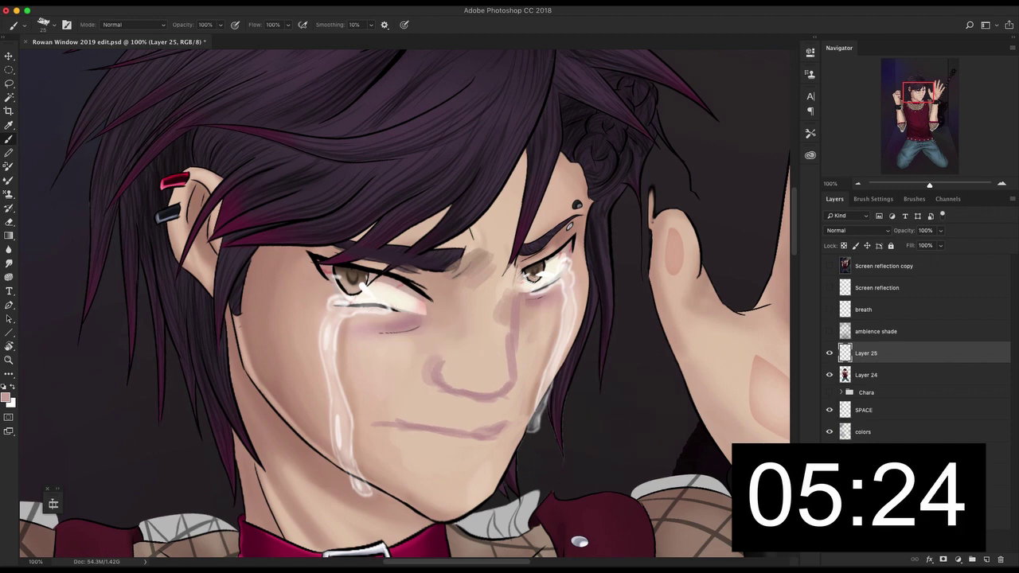
Step: Add another layer and cover the eyes, eyebrows and upper nose with skin colour using a size 90 brush
left_click(987, 560)
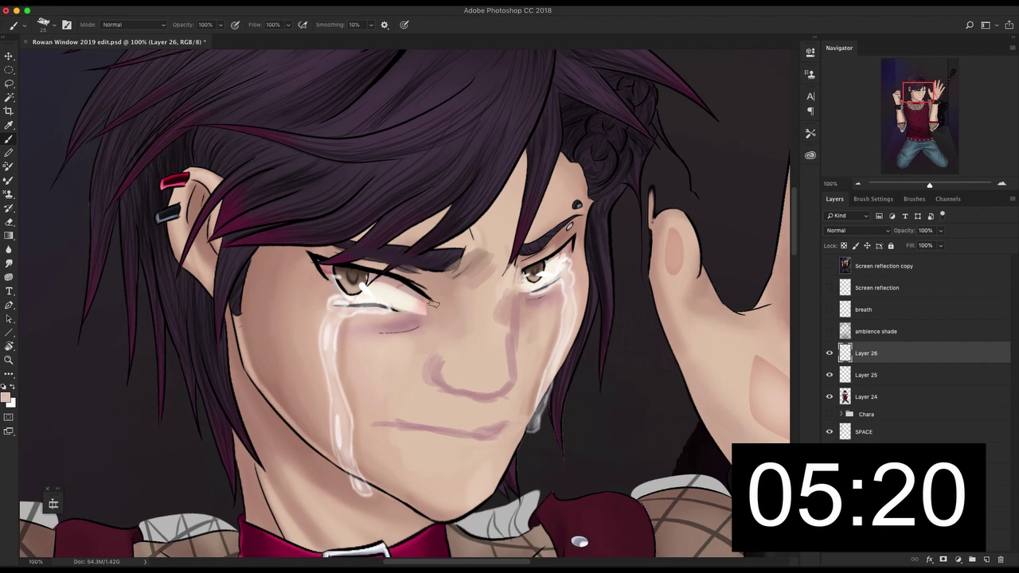
key("bracketright")
key("bracketright")
key("bracketright")
key("bracketright")
key("bracketright")
key("bracketright")
key("bracketright")
key("bracketright")
mouse_move(559, 256)
left_mouse_down()
mouse_move(514, 318)
mouse_move(451, 313)
mouse_move(442, 352)
mouse_move(433, 269)
mouse_move(358, 301)
mouse_move(420, 285)
mouse_move(535, 312)
left_mouse_up()
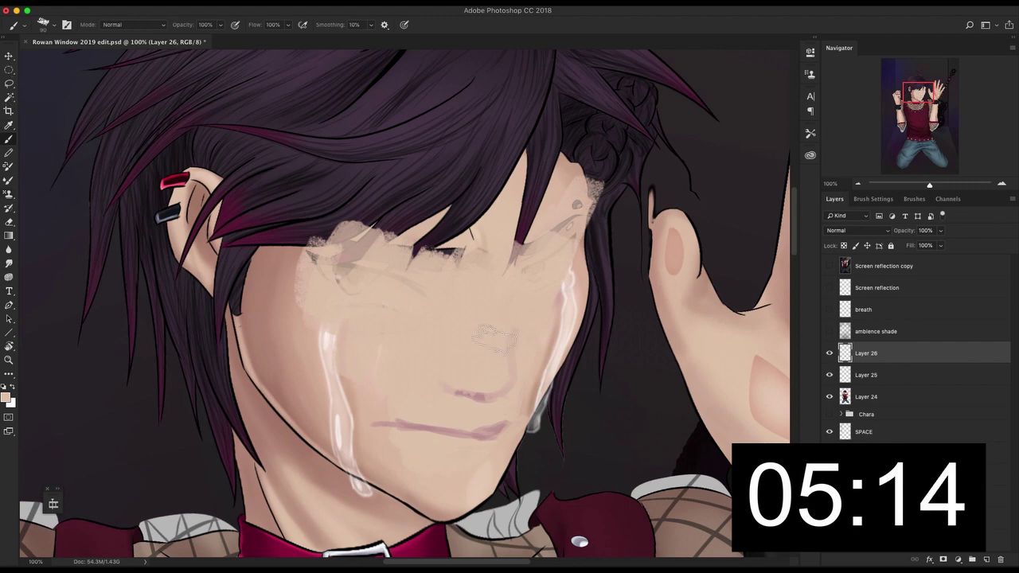
Step: On a new layer, draw a curved eye guideline across the face in black with the 5 px hard round brush
left_click(986, 560)
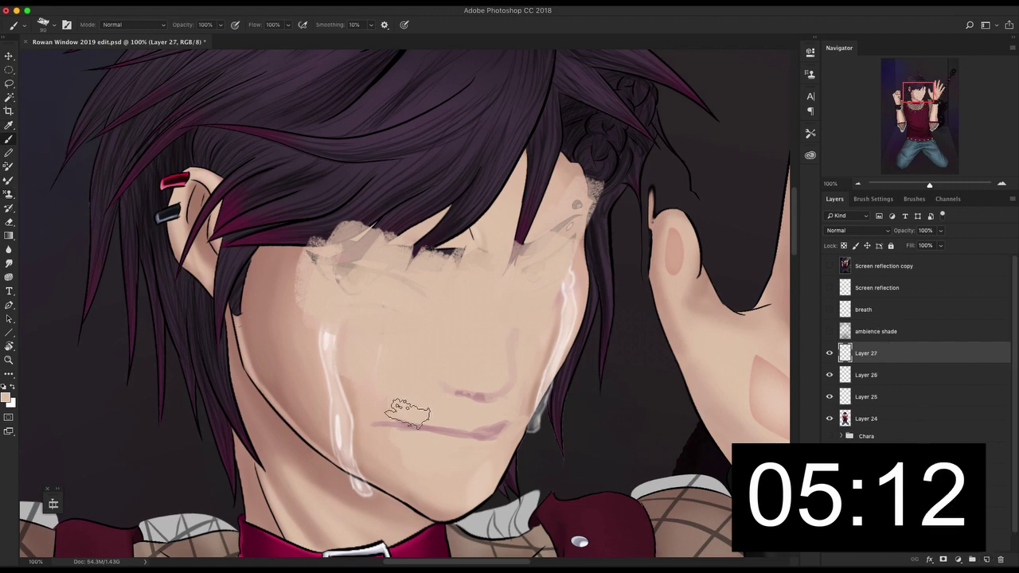
left_click(48, 29)
left_click(68, 147)
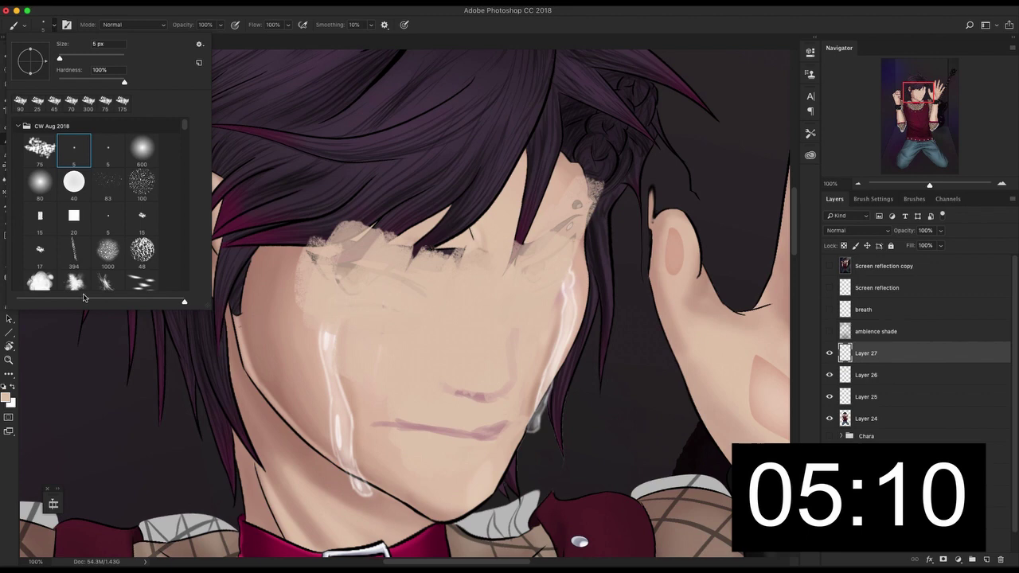
left_click(95, 360)
left_click(5, 386)
mouse_move(257, 248)
left_mouse_down()
mouse_move(443, 302)
mouse_move(563, 277)
left_mouse_up()
key("super+z")
left_click(830, 353)
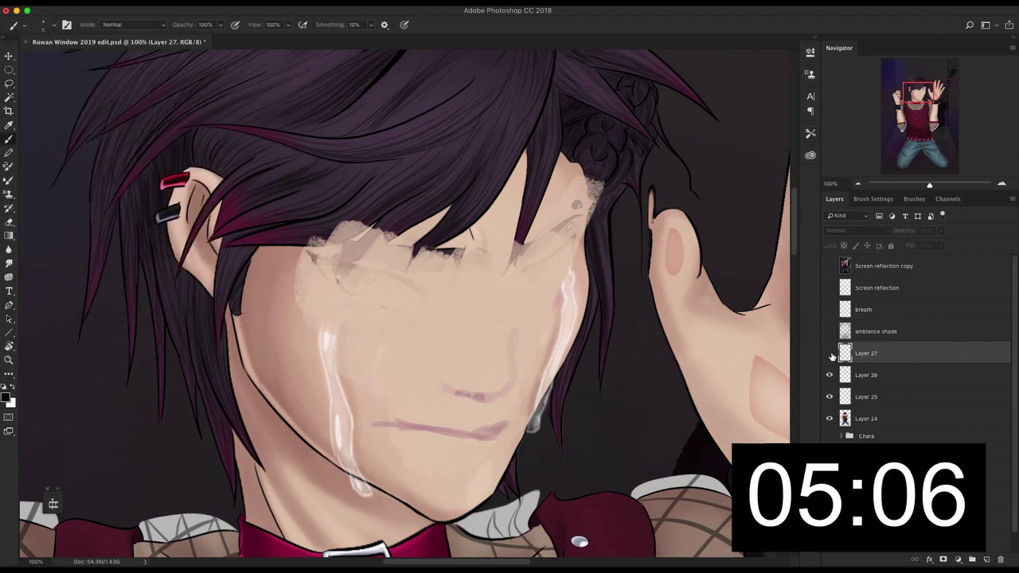
left_click(829, 354)
left_click_drag(611, 194, 228, 185)
key("super+z")
left_click_drag(288, 250, 591, 229)
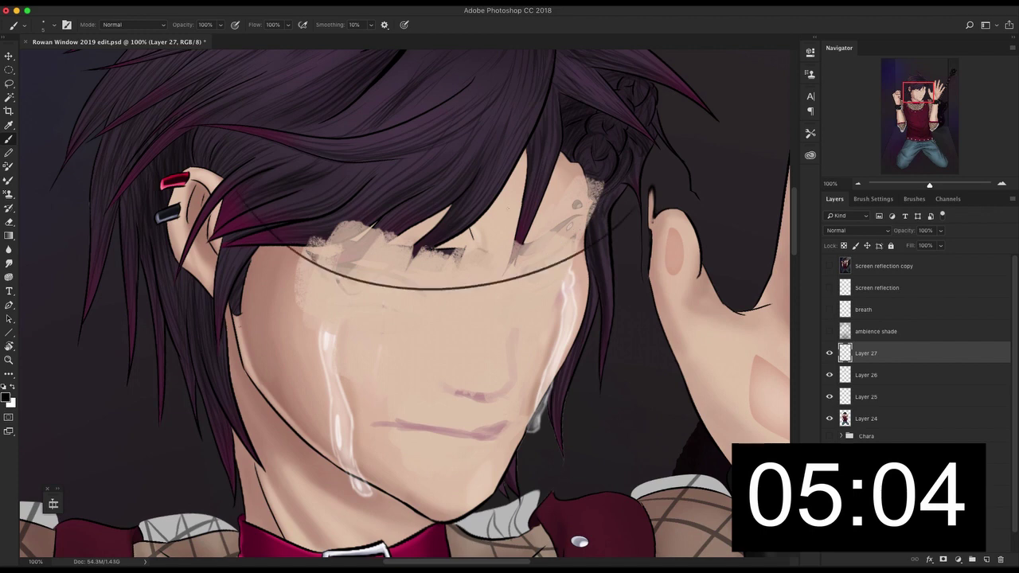
Step: Draw the vertical centre guideline down the face and sketch the nose bridge, tip and nostrils around it
left_click_drag(500, 86, 394, 501)
key("super+z")
mouse_move(515, 128)
left_mouse_down()
mouse_move(511, 291)
mouse_move(458, 476)
left_mouse_up()
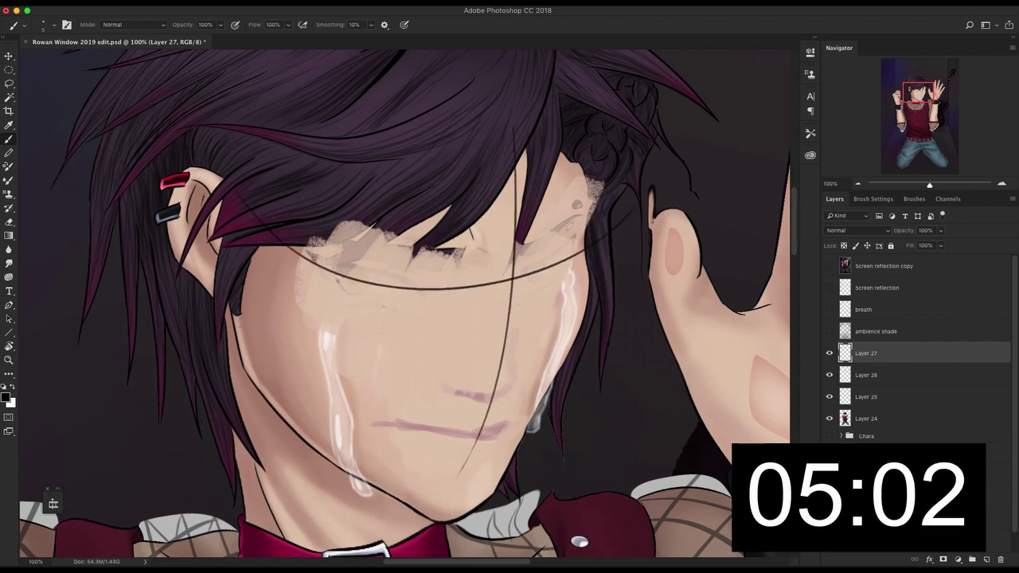
left_click_drag(521, 300, 528, 356)
left_click_drag(474, 400, 459, 380)
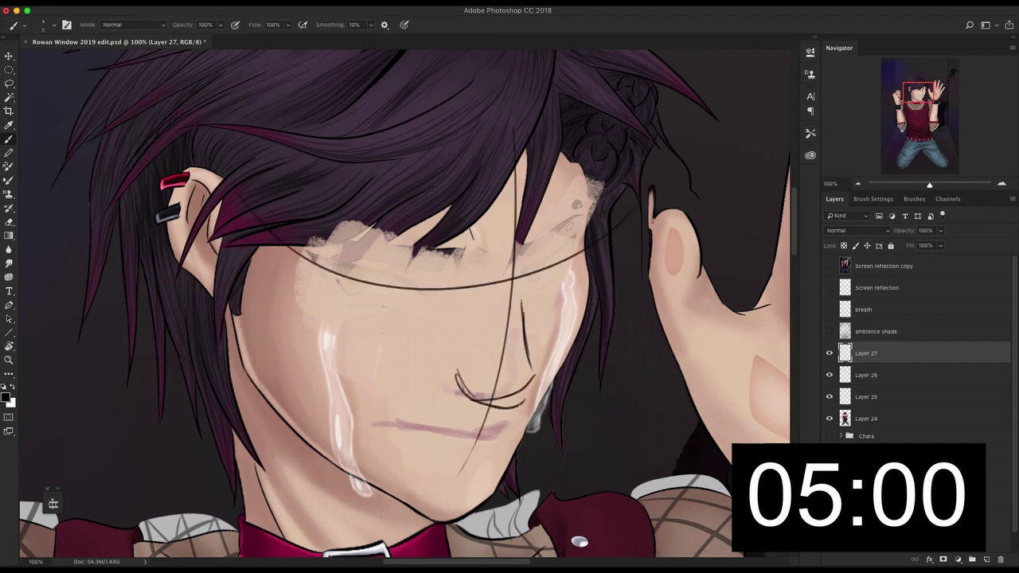
left_click_drag(523, 347, 533, 388)
left_click_drag(451, 370, 477, 398)
Step: Sketch both eye shapes and the slanted eyebrows around the guideline, then try a mouth line and undo it
mouse_move(447, 297)
left_mouse_down()
mouse_move(399, 263)
mouse_move(356, 271)
mouse_move(456, 299)
left_mouse_up()
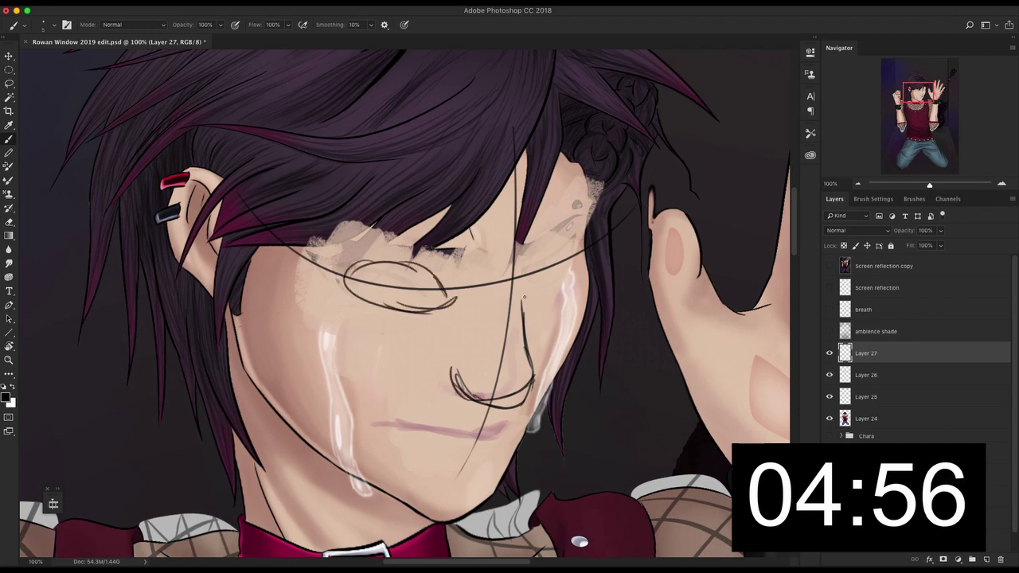
left_click_drag(519, 299, 579, 257)
mouse_move(348, 267)
left_mouse_down()
mouse_move(459, 280)
mouse_move(446, 293)
mouse_move(452, 272)
mouse_move(484, 275)
left_mouse_up()
mouse_move(457, 280)
left_mouse_down()
mouse_move(491, 267)
mouse_move(345, 222)
left_mouse_up()
left_click_drag(516, 270, 563, 232)
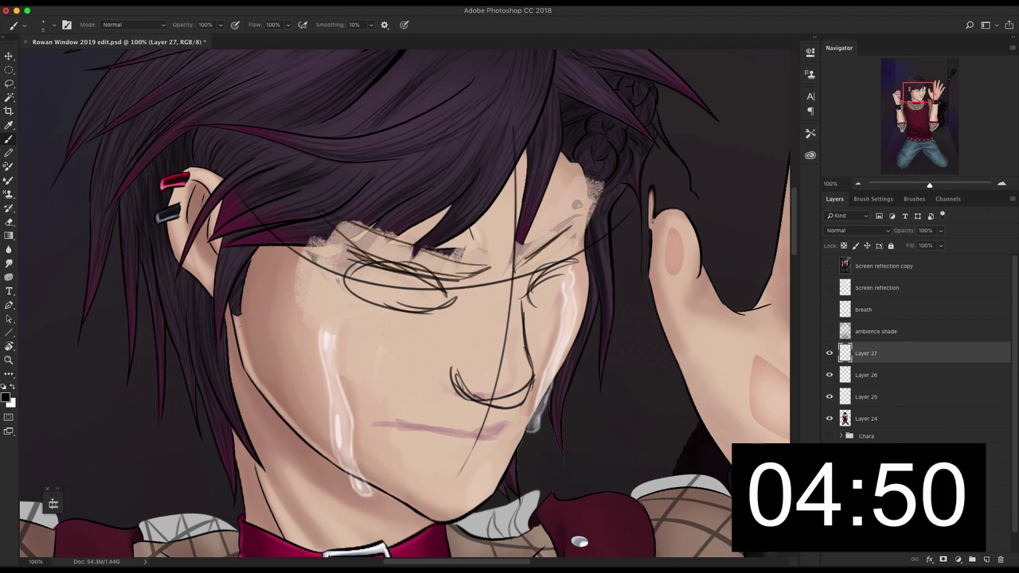
left_click_drag(525, 268, 578, 242)
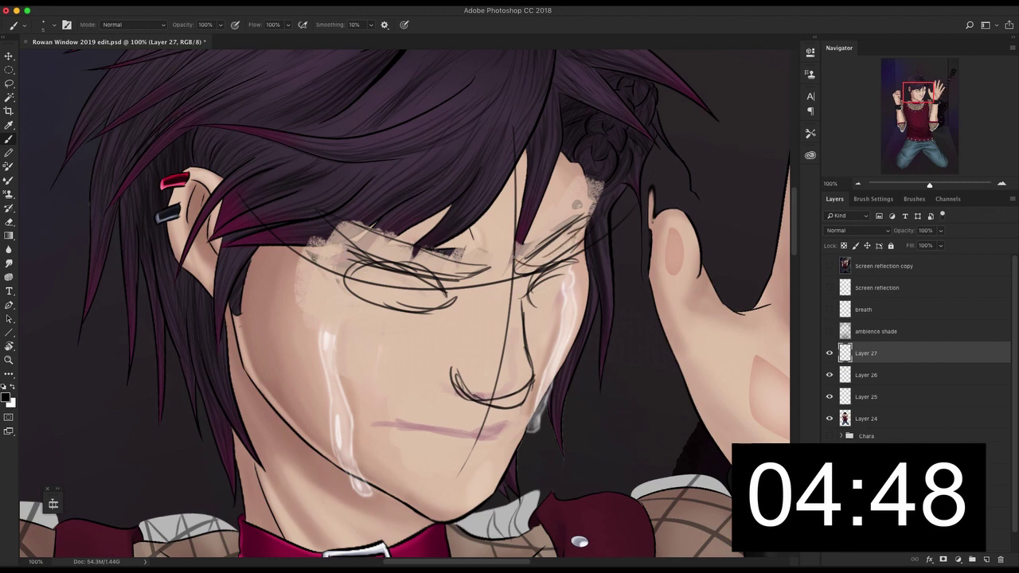
left_click_drag(513, 256, 533, 272)
left_click_drag(386, 409, 478, 437)
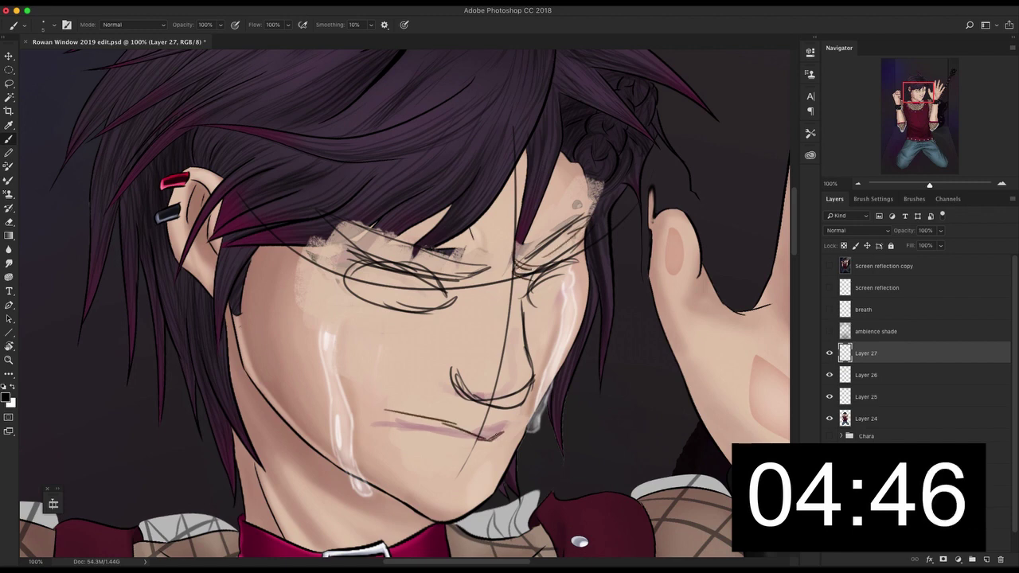
key("ctrl+z")
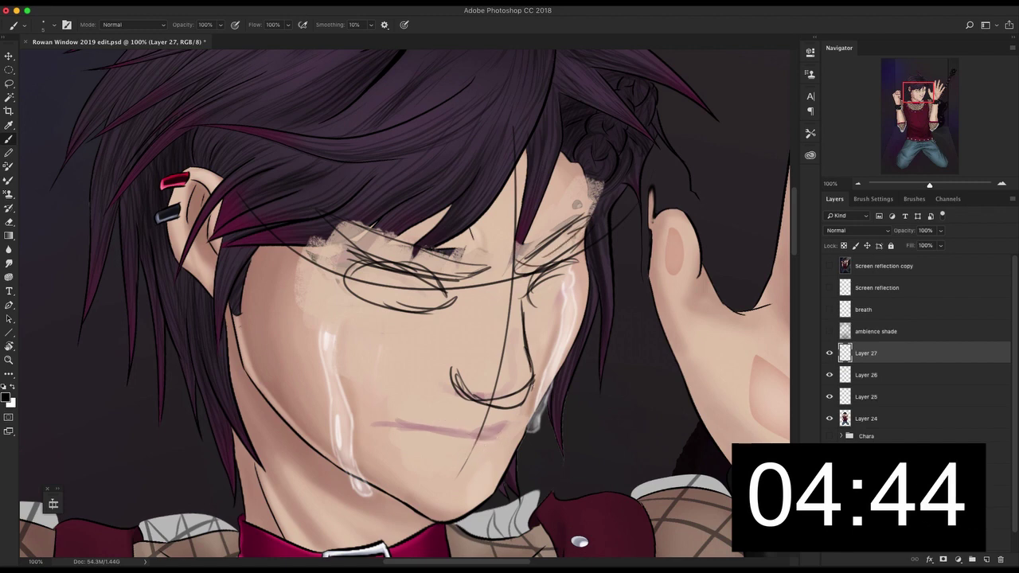
Step: Reposition the face sketch on Layer 27 and rotate it slightly to fit the head's tilt
key("v")
mouse_move(500, 314)
left_mouse_down()
mouse_move(501, 338)
mouse_move(499, 330)
left_mouse_up()
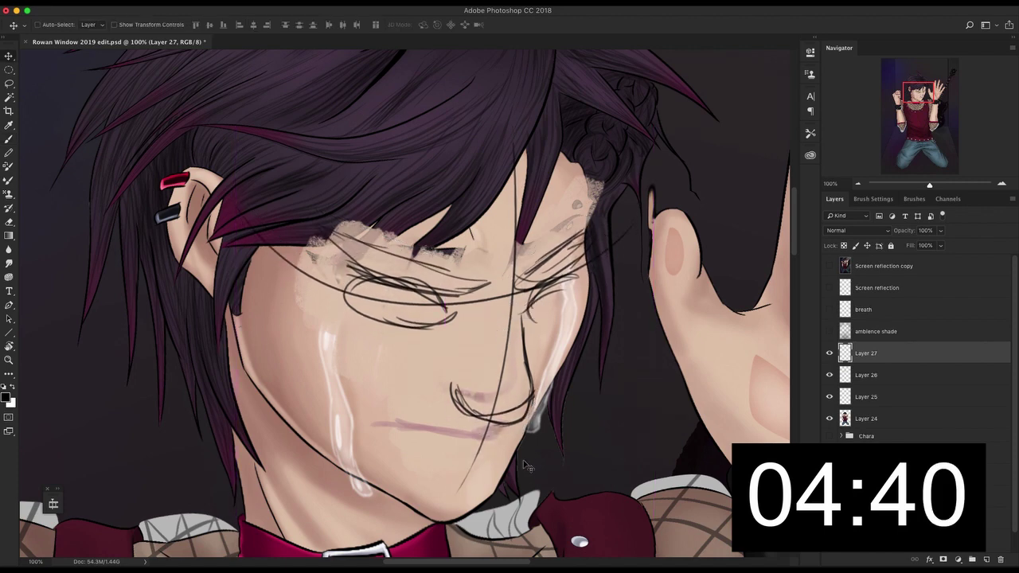
left_click_drag(506, 381, 495, 371)
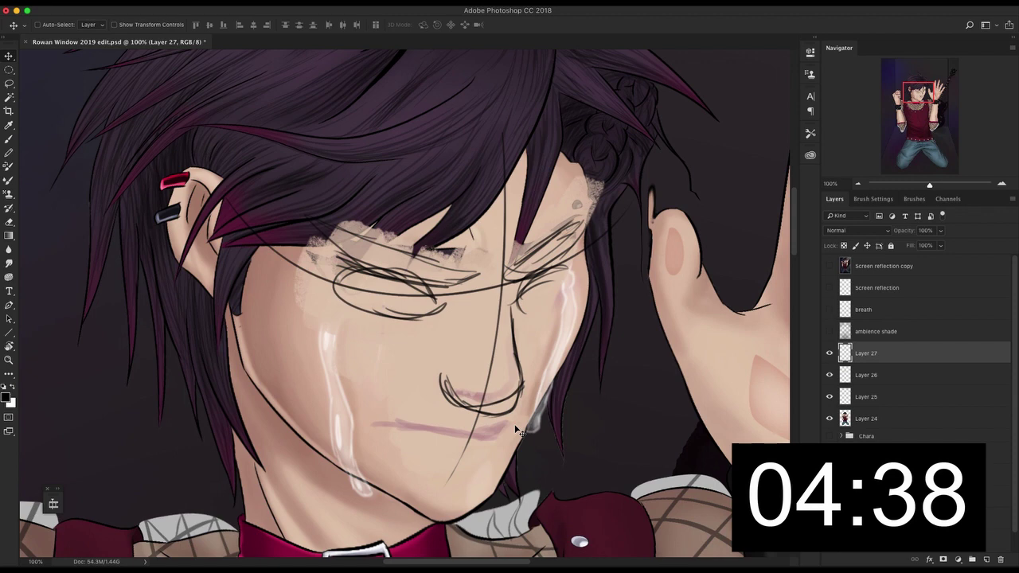
key("super+t")
left_click_drag(700, 198, 705, 215)
left_click_drag(524, 294, 553, 275)
key("Return")
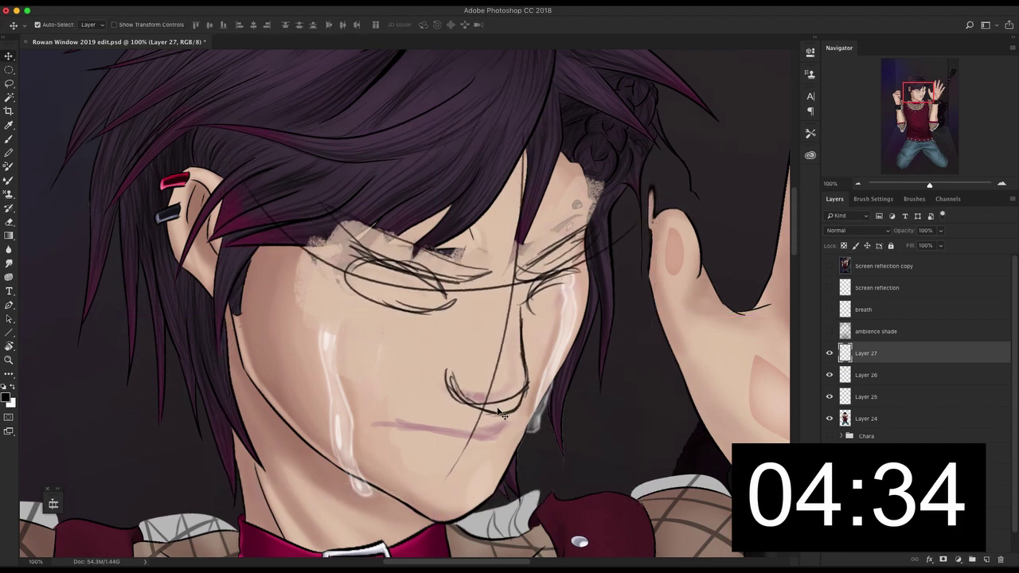
Step: Erase the sketch lines under the nose, redraw the nose base and outline the far eye as a rounded shape
key("e")
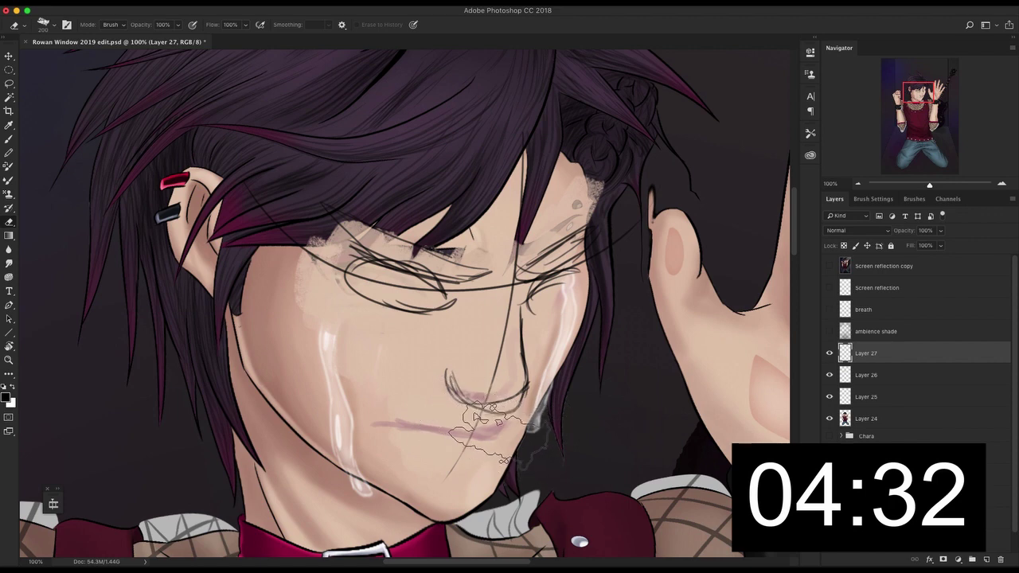
key("b")
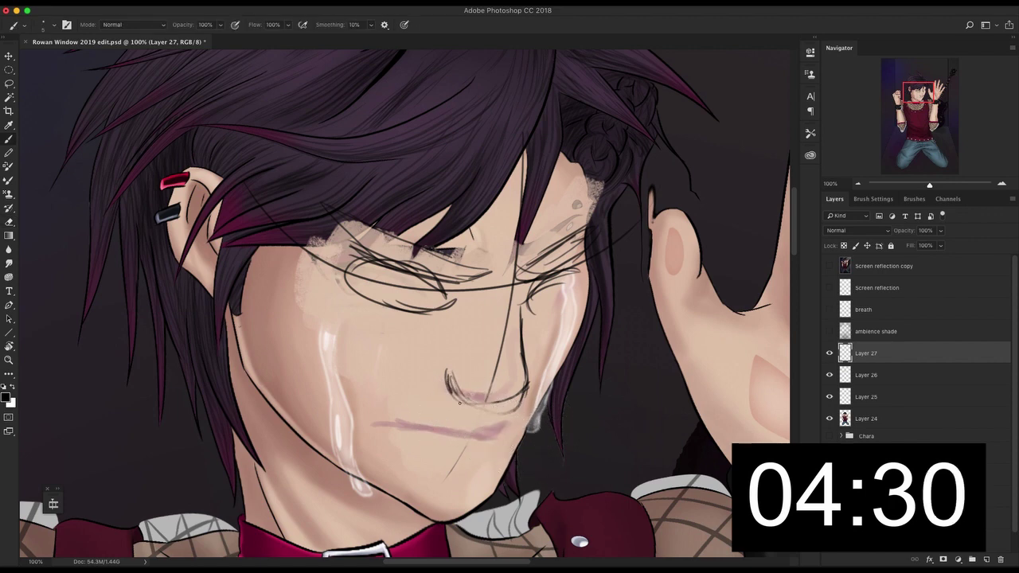
left_click_drag(455, 396, 521, 404)
left_click_drag(548, 293, 582, 280)
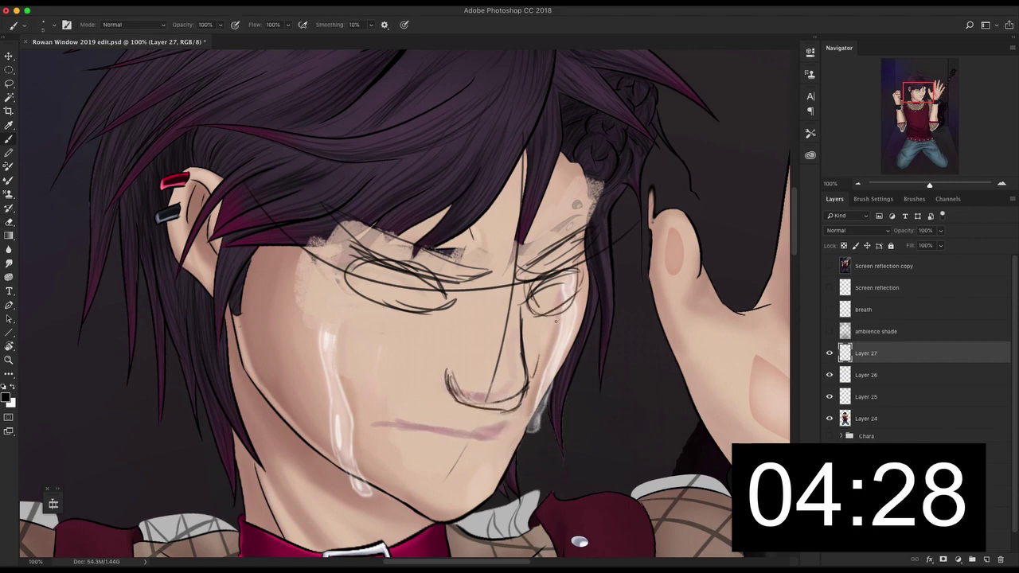
left_click_drag(541, 312, 566, 284)
Step: Hide Layer 26 and make Layer 25 active for painting with the size 75 textured brush, undoing the test dab
left_click(833, 373)
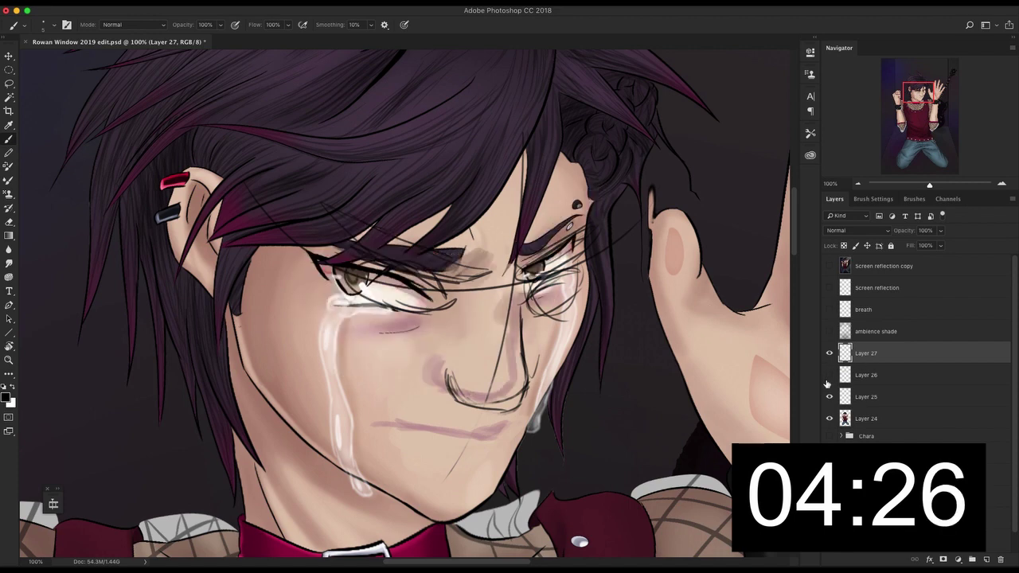
left_click(874, 421)
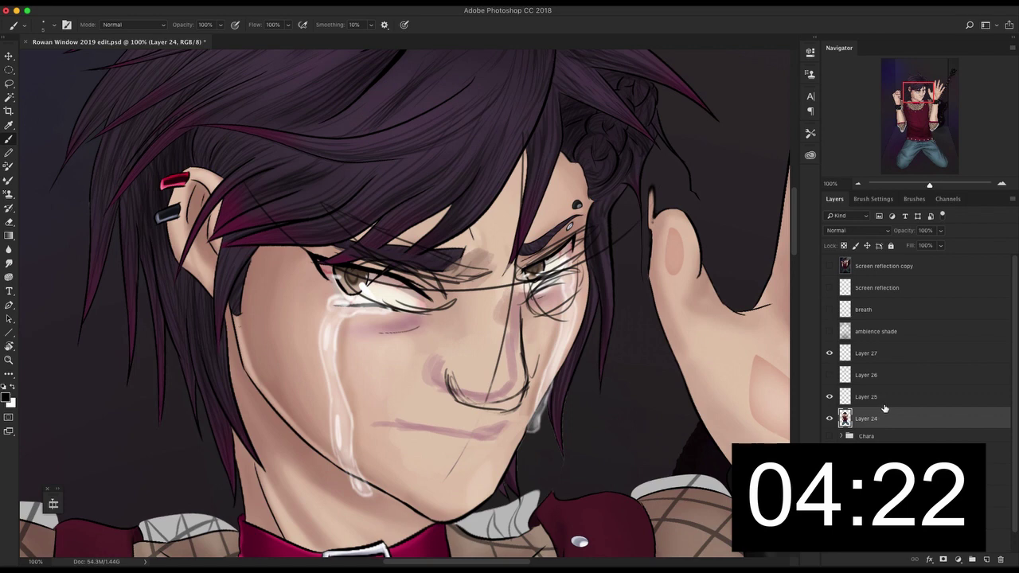
left_click(875, 398)
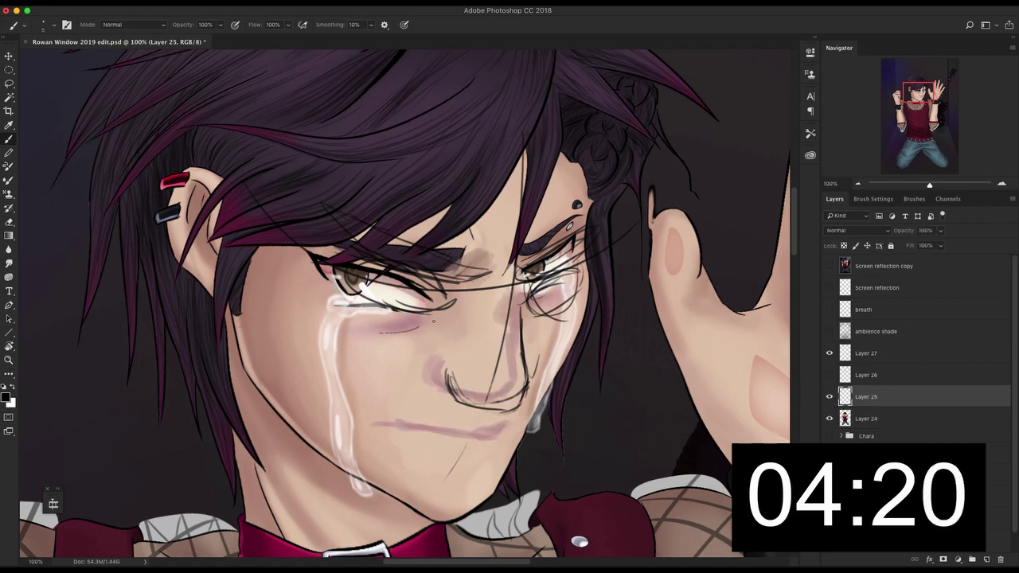
key("bracketright")
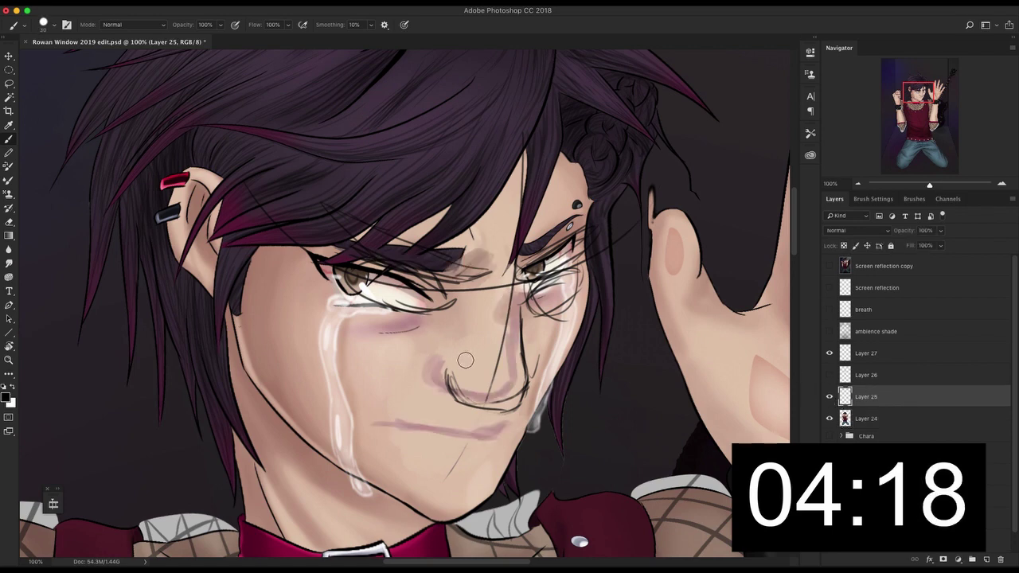
left_click(54, 26)
left_click(42, 148)
left_click(354, 358)
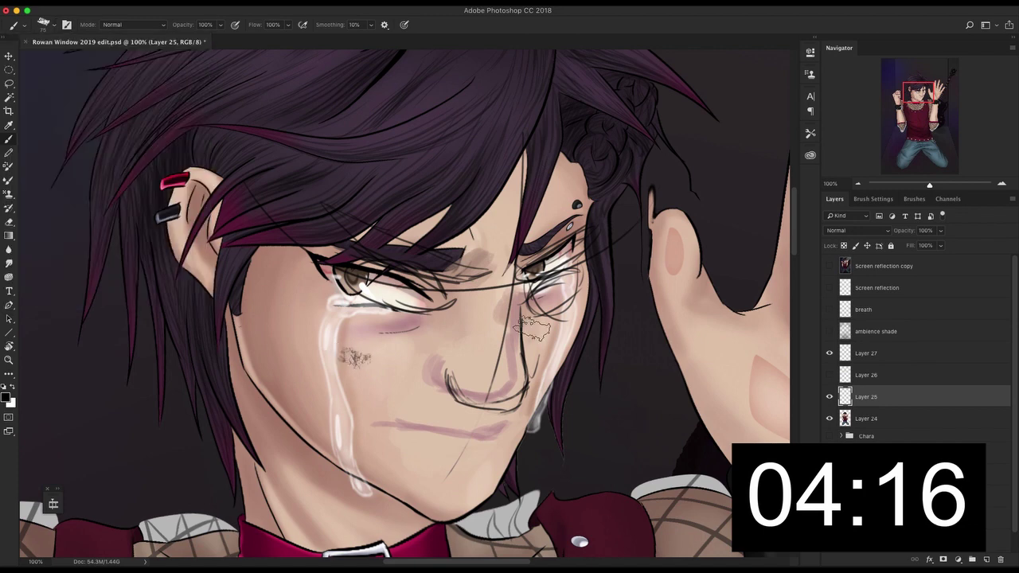
key("ctrl+z")
left_click(873, 199)
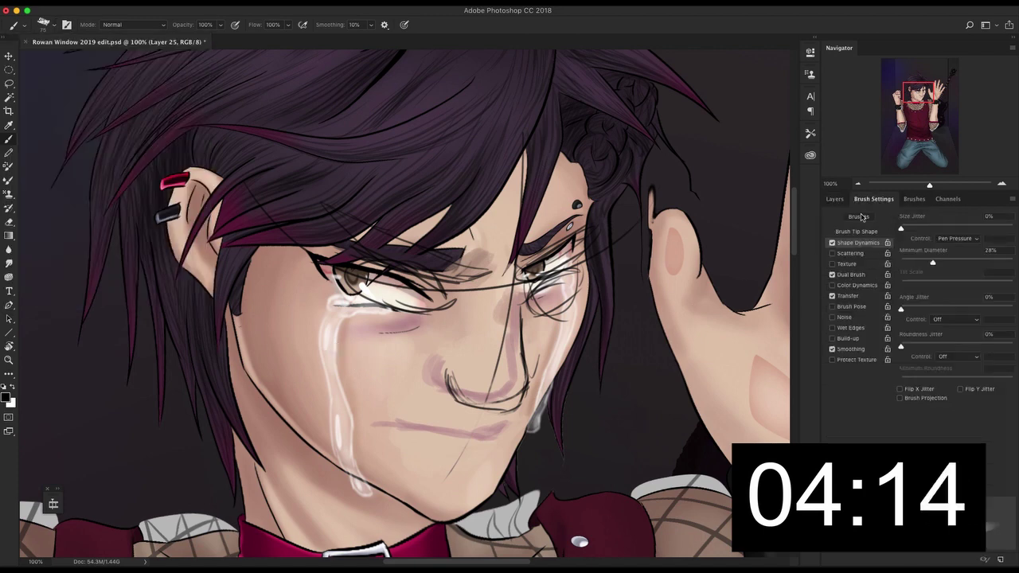
left_click(834, 199)
Step: Block in both eyes with black on Layer 25, reducing the brush to size 45, and add white to the near eye
mouse_move(357, 272)
left_mouse_down()
mouse_move(420, 291)
mouse_move(426, 277)
mouse_move(386, 266)
mouse_move(354, 284)
mouse_move(408, 291)
left_mouse_up()
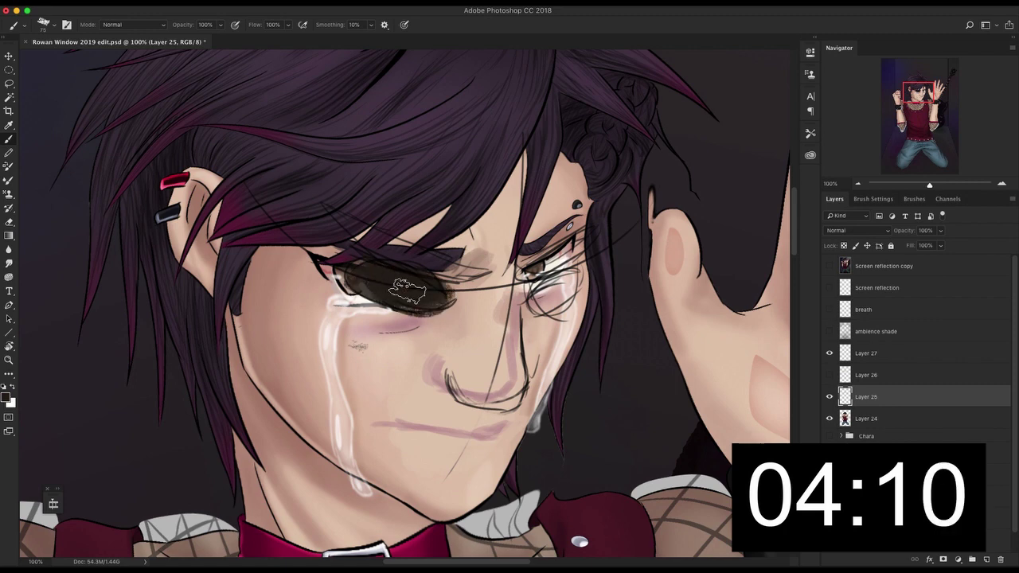
key("bracketleft")
mouse_move(535, 285)
left_mouse_down()
mouse_move(561, 281)
mouse_move(546, 301)
mouse_move(560, 312)
left_mouse_up()
mouse_move(413, 278)
left_mouse_down()
mouse_move(420, 293)
mouse_move(390, 271)
mouse_move(398, 291)
left_mouse_up()
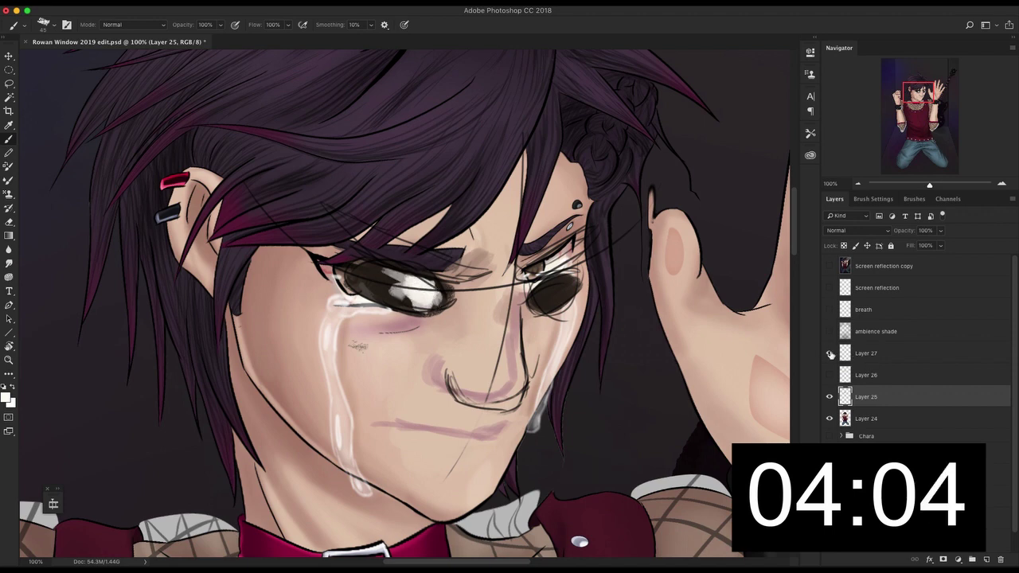
Step: Lower the opacity of the Layer 27 sketch to 30% and toggle Layer 25 to compare the painted features
left_click(862, 358)
key("v")
key("3")
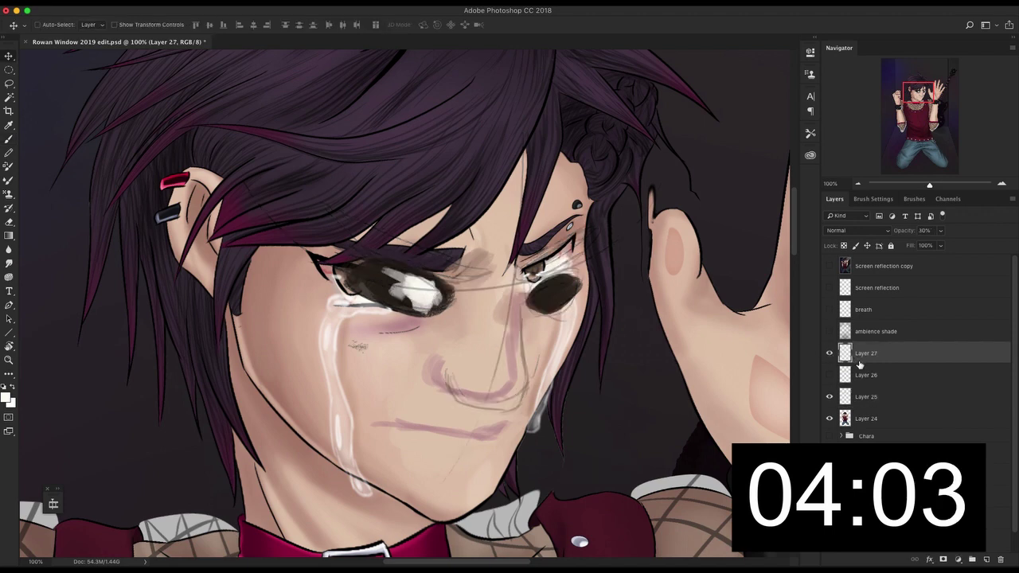
left_click(830, 396)
left_click(830, 397)
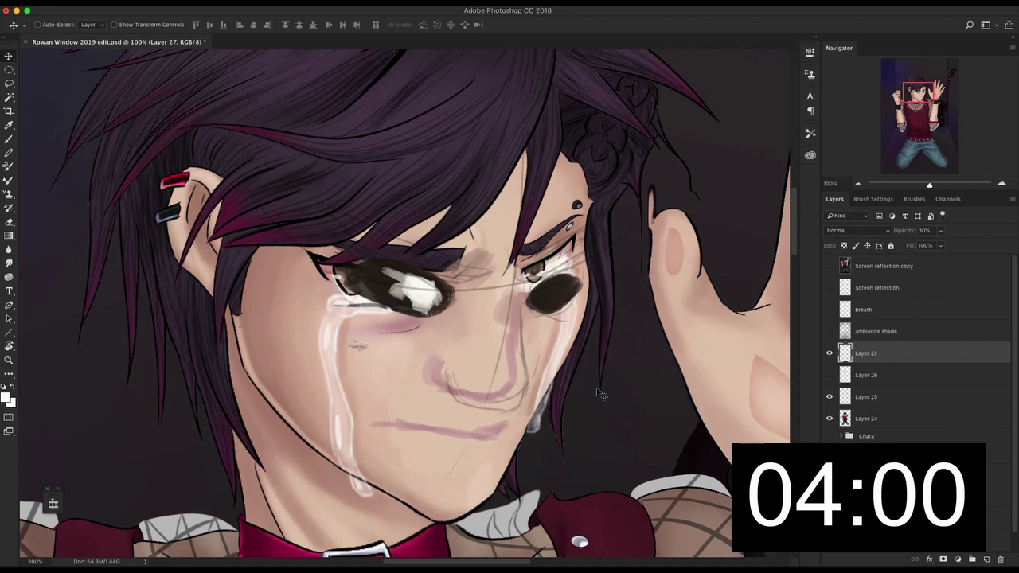
Step: Make Layer 25 active and brush sampled skin tones over the stray cheek marks and the near side of the nose
left_click(875, 396)
key("b")
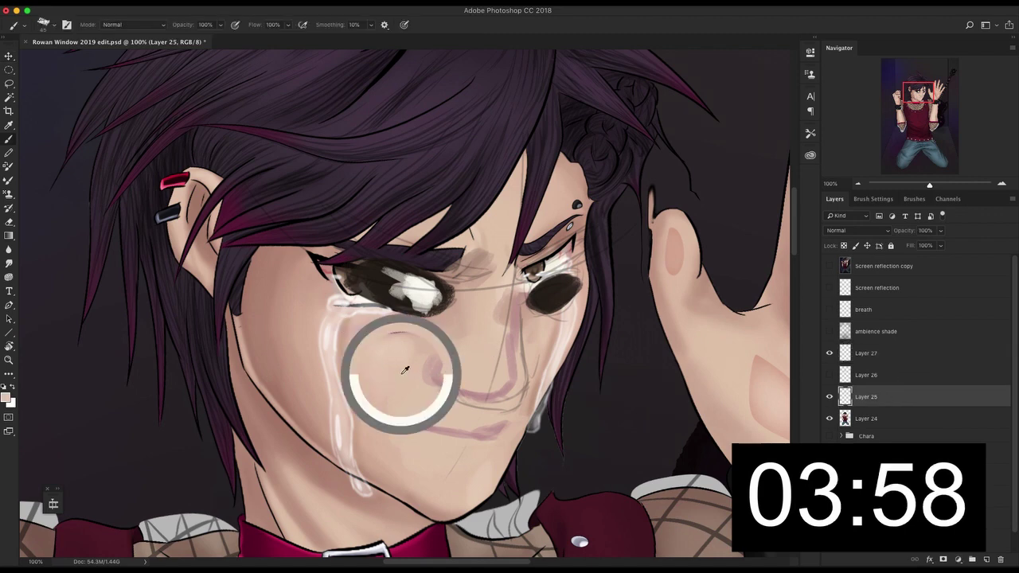
left_click(433, 355, "alt")
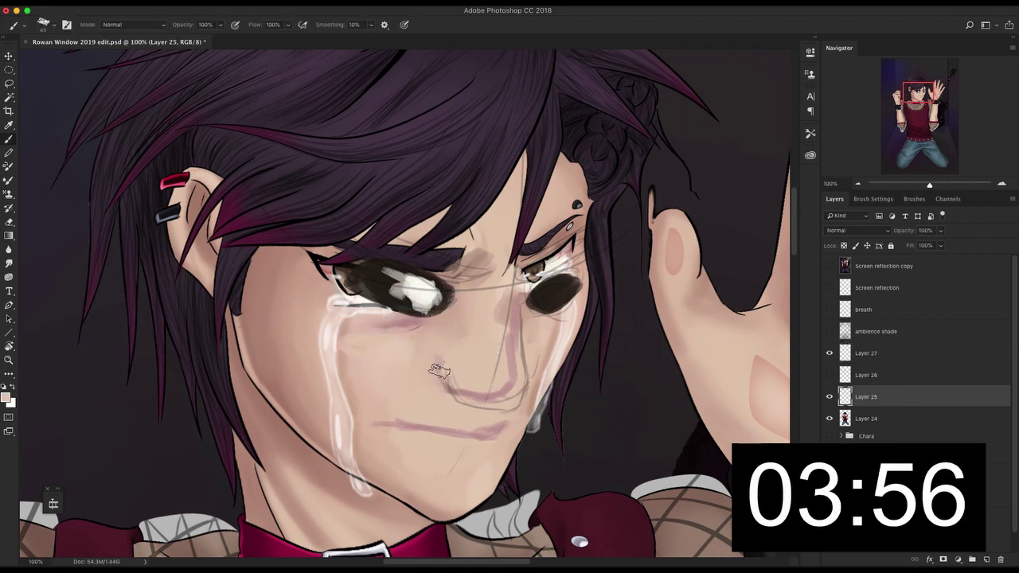
left_click(504, 386, "alt")
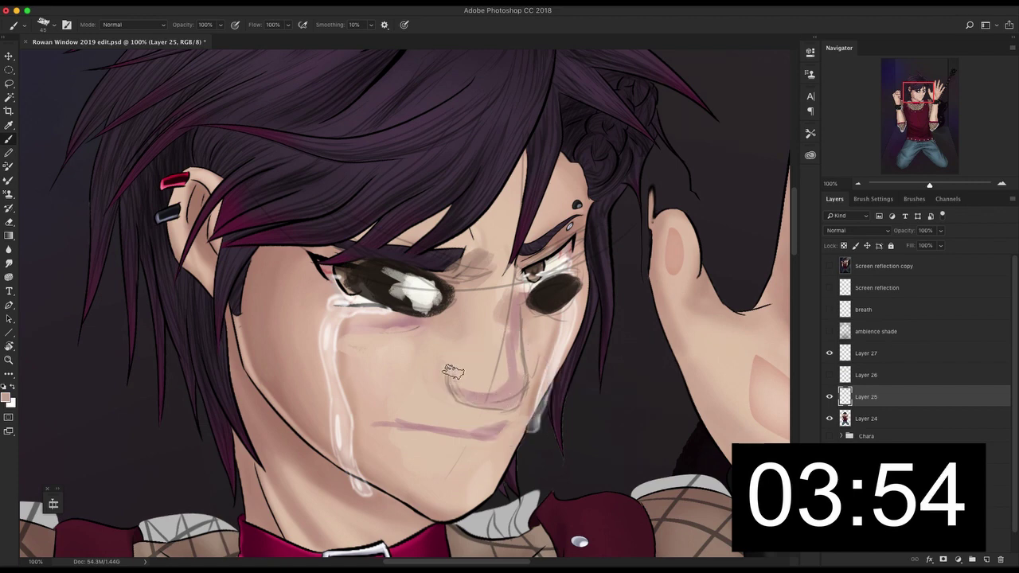
Step: Cover the old outer corner of the near eye and the start of its tear with sampled skin tones
left_click(388, 356, "alt")
mouse_move(342, 307)
left_mouse_down()
mouse_move(384, 310)
mouse_move(342, 280)
left_mouse_up()
left_click(335, 348, "alt")
mouse_move(342, 320)
left_mouse_down()
mouse_move(305, 318)
mouse_move(331, 289)
mouse_move(315, 262)
left_mouse_up()
left_click(326, 275, "alt")
Step: Repaint both eyebrows in sampled dark purple, lengthening the near brow, and cover the old far brow and its piercing with skin color
left_click(438, 252, "alt")
mouse_move(455, 256)
left_mouse_down()
mouse_move(402, 260)
mouse_move(424, 270)
mouse_move(533, 271)
mouse_move(575, 250)
mouse_move(567, 244)
mouse_move(519, 273)
left_mouse_up()
left_click(546, 244, "alt")
left_click(557, 219, "alt")
left_click_drag(573, 223, 541, 246)
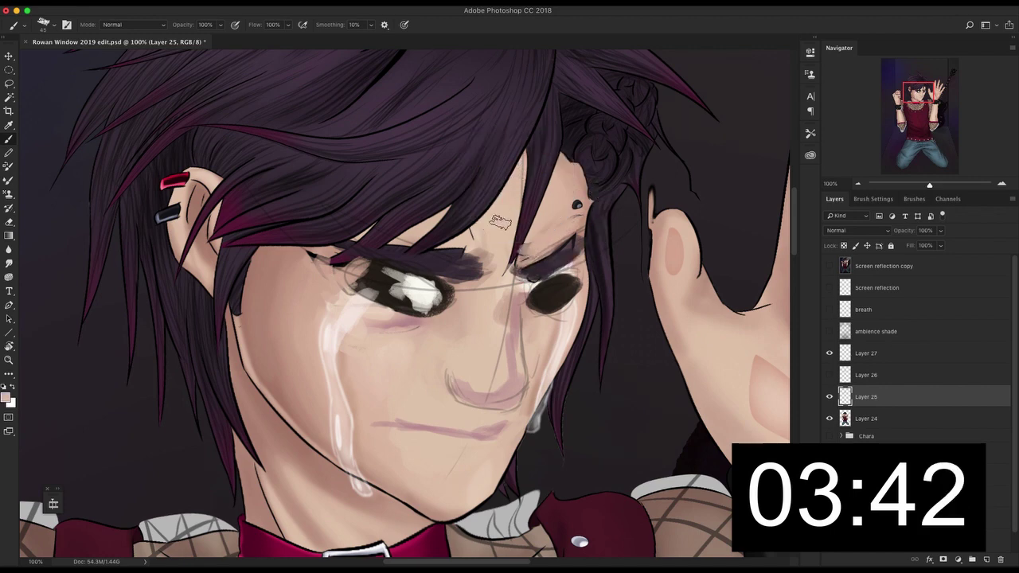
left_click(538, 266, "alt")
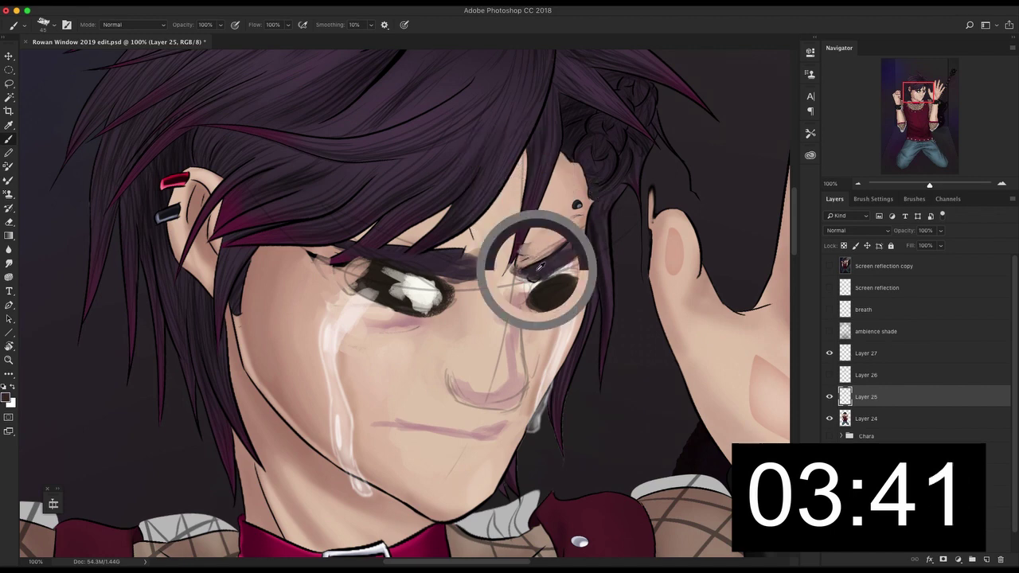
Step: Paint the white of the far eye with the textured brush at size 25, adding sampled light grey tones
left_click(430, 285, "alt")
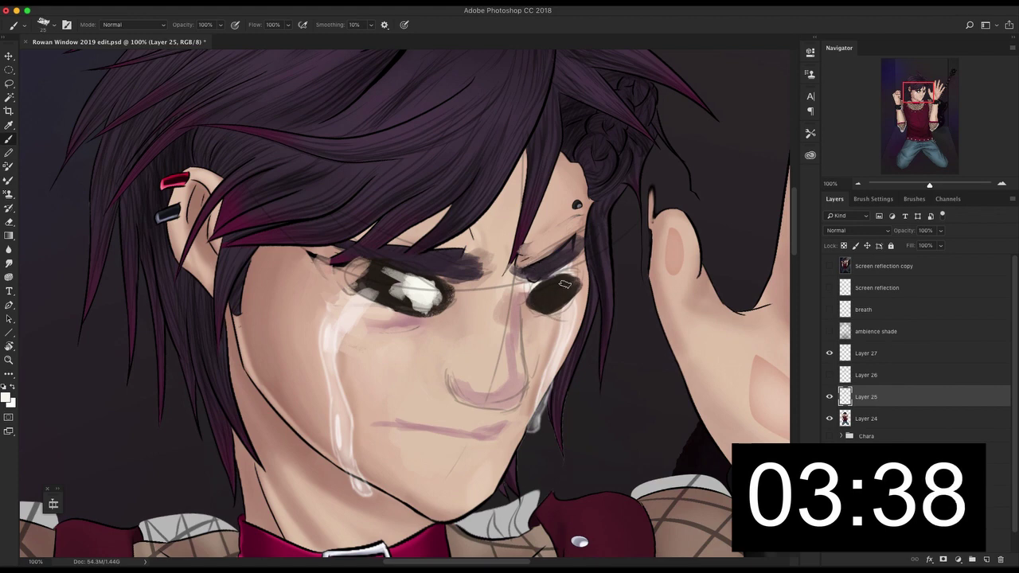
left_click_drag(564, 284, 566, 291)
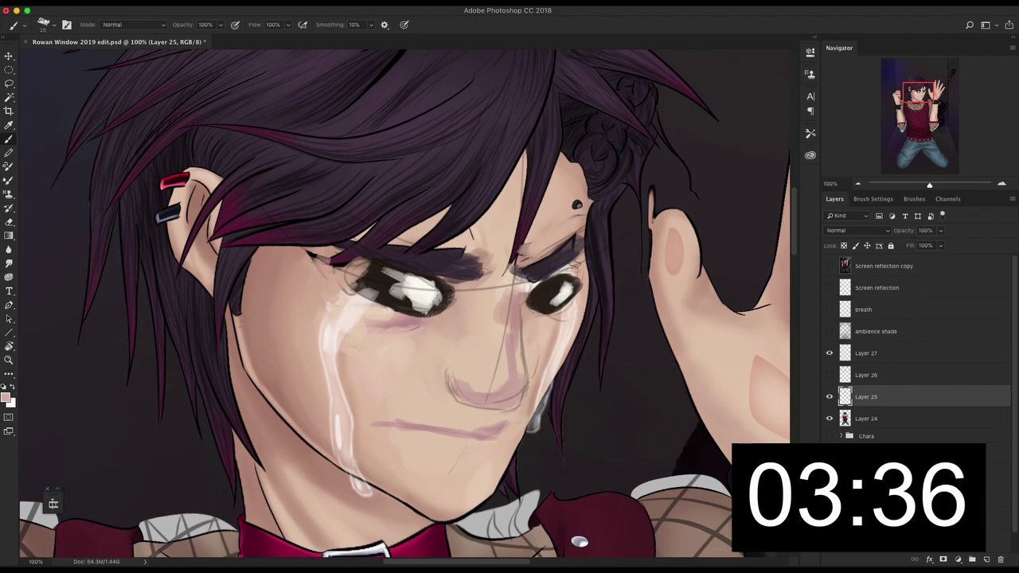
left_click(567, 295, "alt")
mouse_move(556, 306)
left_mouse_down()
mouse_move(536, 308)
mouse_move(555, 307)
left_mouse_up()
left_click(410, 297, "alt")
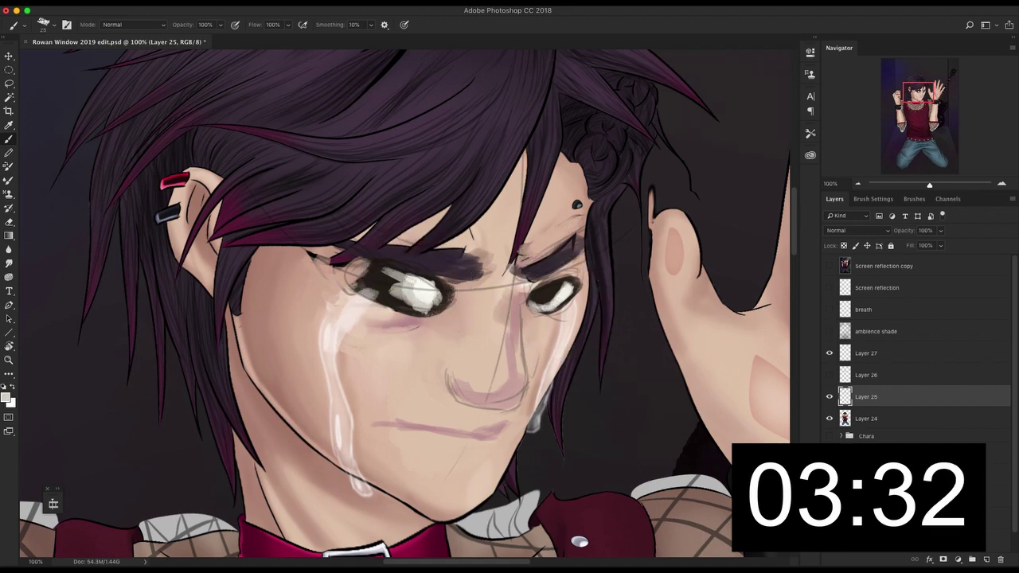
Step: Toggle Layers 25 and 26 to compare the face versions, and hide the Layer 27 sketch
left_click(830, 396)
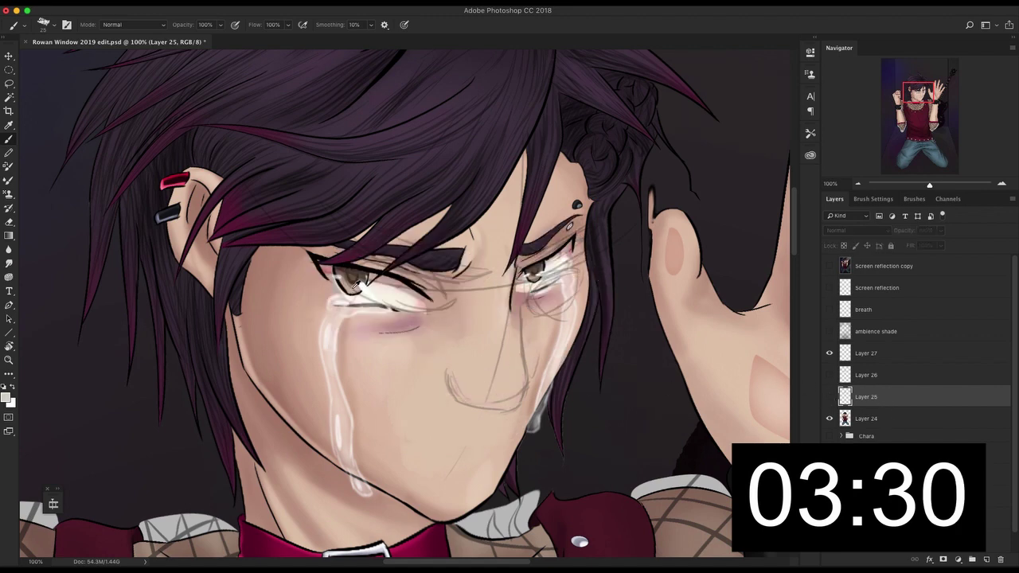
left_click(830, 375)
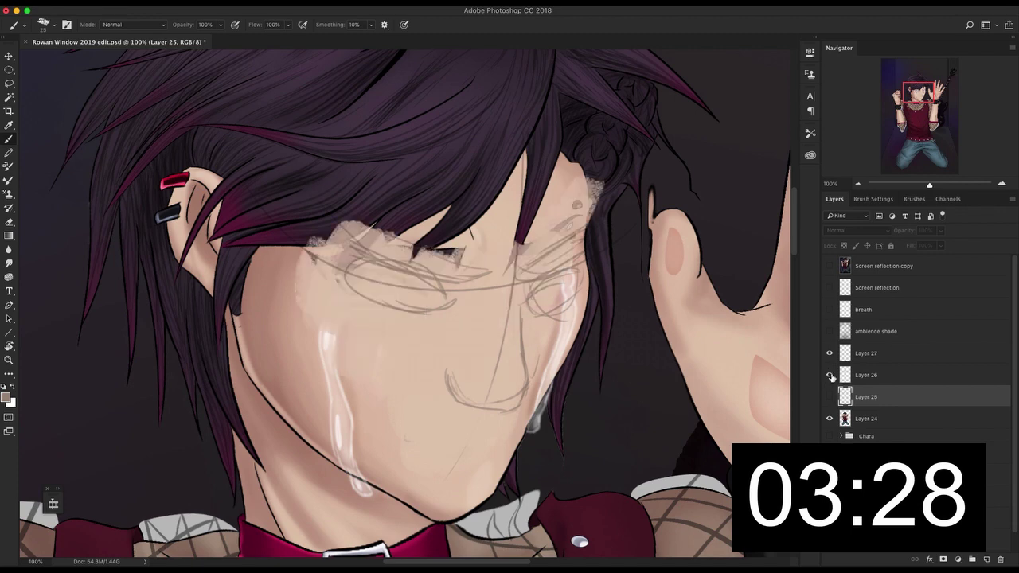
left_click(830, 375)
left_click(832, 352)
left_click(829, 396)
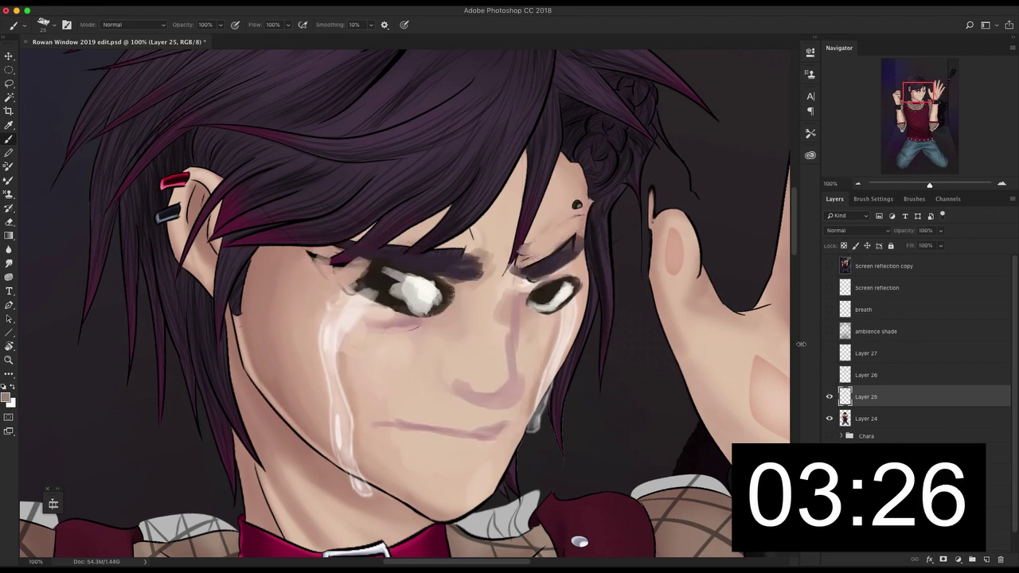
Step: Paint grey-brown irises in both eyes and touch up the white of the near eye
mouse_move(549, 305)
left_mouse_down()
mouse_move(534, 303)
mouse_move(562, 286)
left_mouse_up()
left_click(552, 284, "alt")
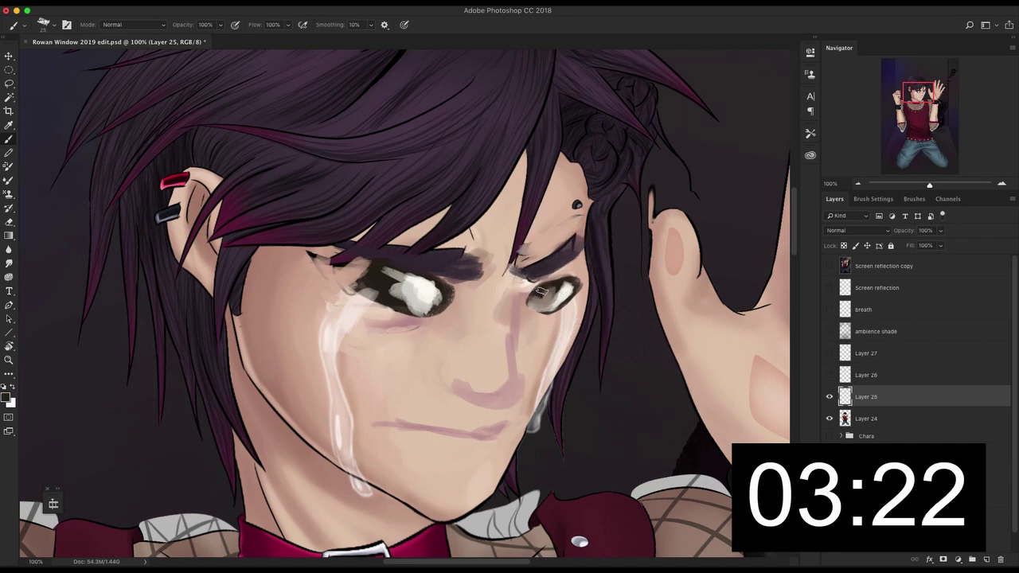
key("x")
left_click_drag(422, 292, 428, 298)
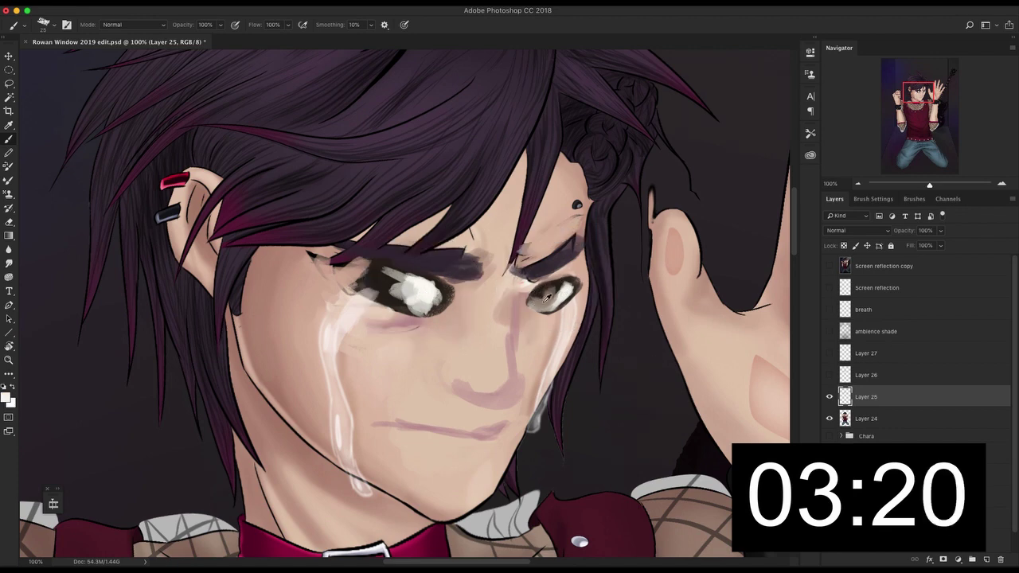
left_click(546, 297, "alt")
left_click_drag(365, 281, 386, 291)
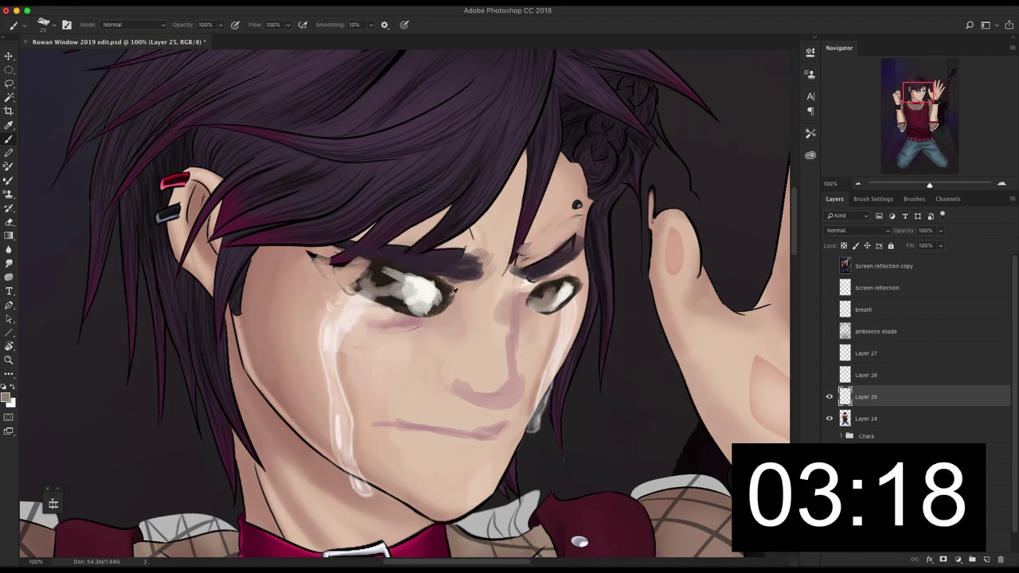
Step: Rework the skin above the near eyebrow and extend the dark hair strands down over the brow
left_click(475, 248, "alt")
mouse_move(470, 232)
left_mouse_down()
mouse_move(446, 251)
mouse_move(388, 243)
mouse_move(409, 246)
left_mouse_up()
left_click(412, 238, "alt")
left_click(462, 214, "alt")
left_click_drag(468, 216, 436, 250)
left_click_drag(478, 215, 440, 249)
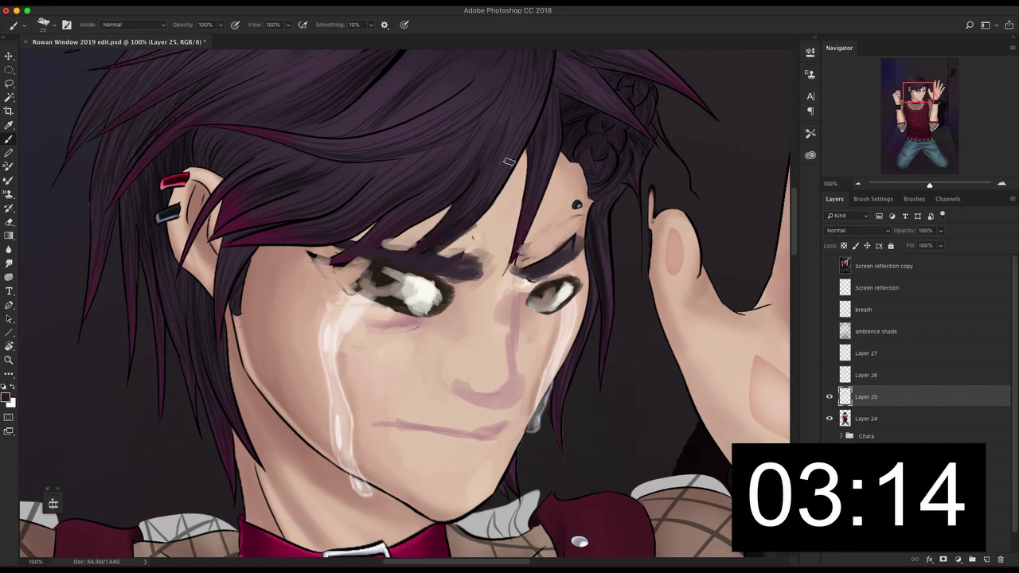
left_click(443, 195, "alt")
left_click_drag(429, 215, 382, 246)
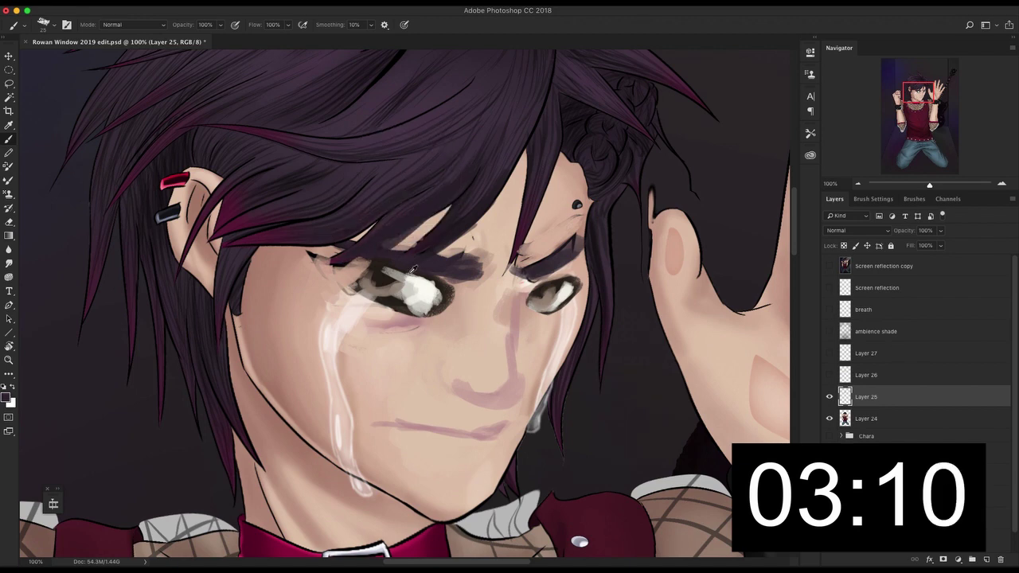
Step: Repaint the shadow under the near eye with sampled skin and pink tones, undoing an unwanted stroke
left_click(418, 290, "alt")
left_click(402, 325, "alt")
left_click_drag(423, 333, 388, 325)
left_click(450, 339, "alt")
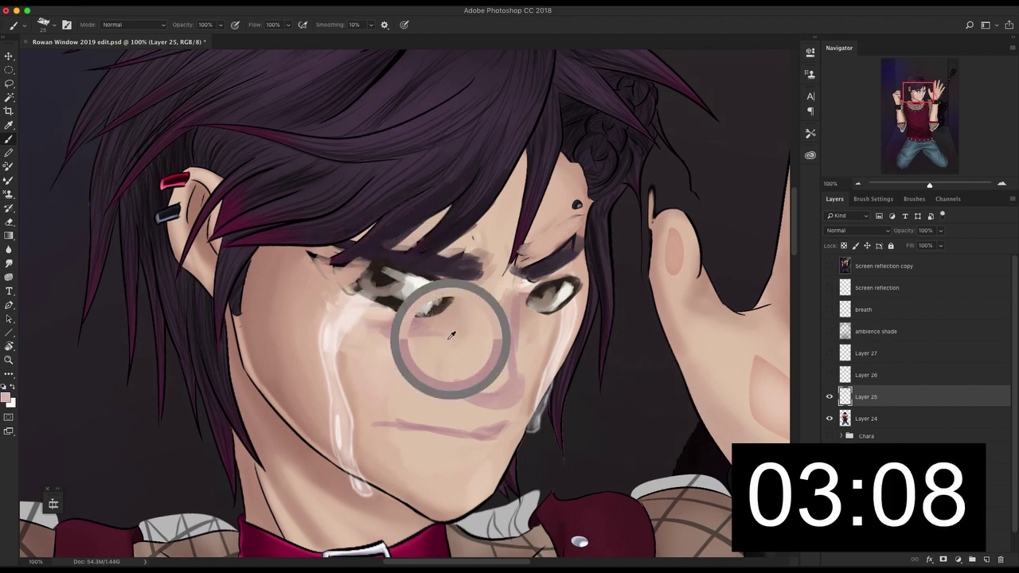
key("super+z")
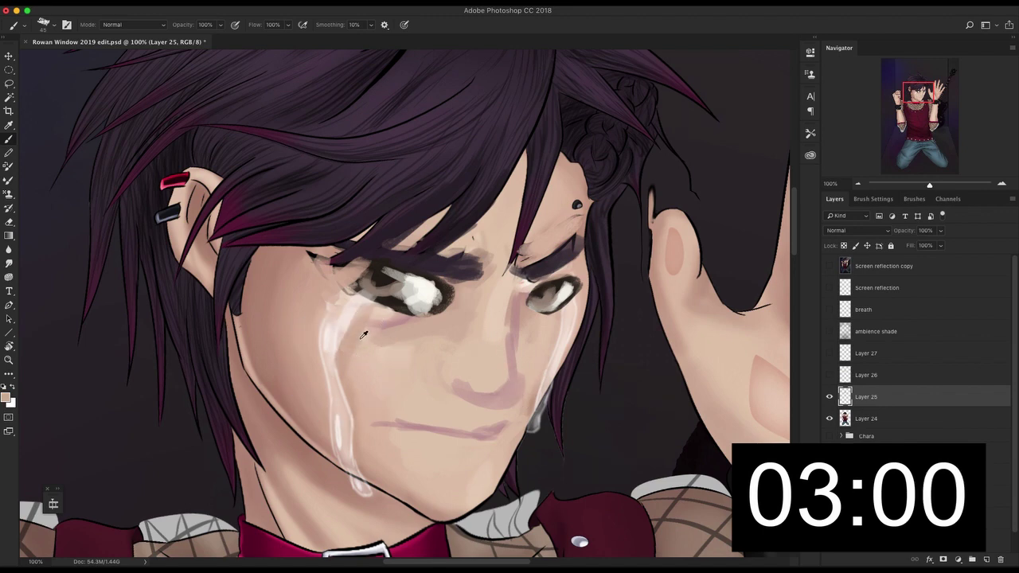
Step: Extend the near eye's dark upper and outer area with sampled tones using the size 45 textured brush
left_click(389, 265, "alt")
mouse_move(387, 264)
left_mouse_down()
mouse_move(347, 283)
mouse_move(385, 277)
mouse_move(373, 260)
mouse_move(378, 270)
mouse_move(357, 264)
mouse_move(368, 264)
mouse_move(356, 279)
mouse_move(377, 293)
left_mouse_up()
left_click(388, 272, "alt")
left_click(423, 296, "alt")
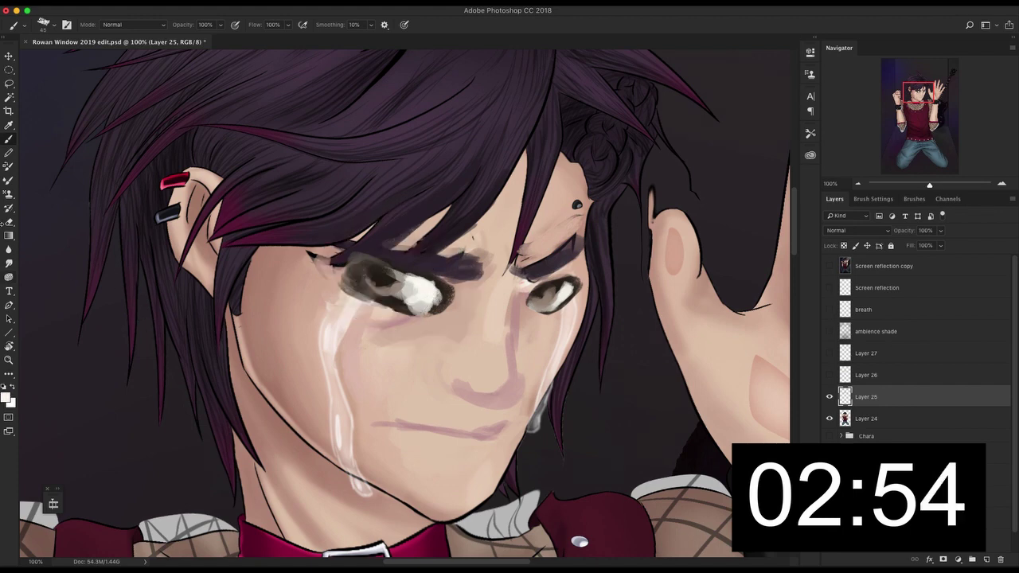
Step: Switch to a round brush and paint black upper lash lines and outer contours on both eyes
left_click(55, 23)
double_click(74, 147)
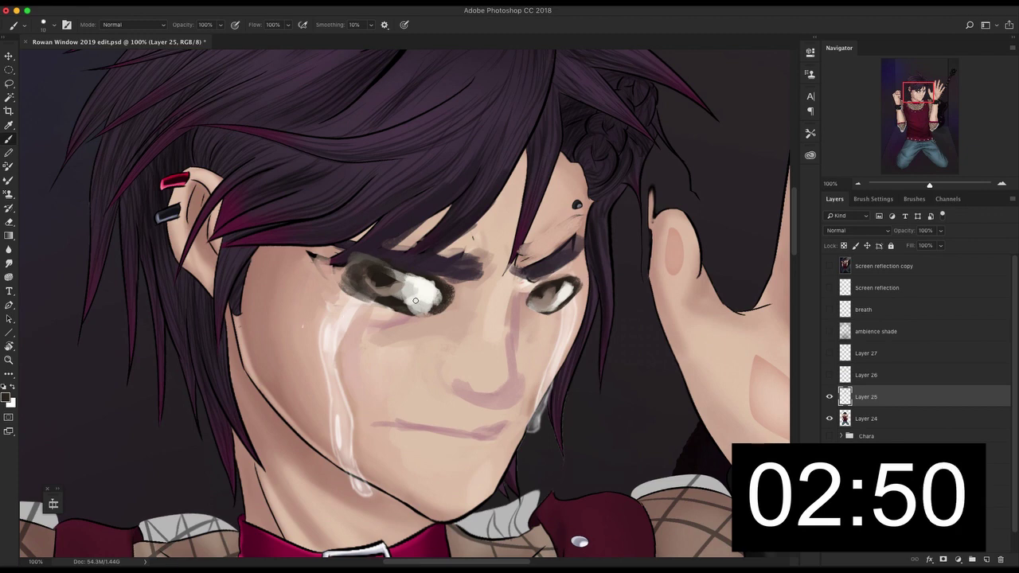
left_click_drag(359, 259, 423, 285)
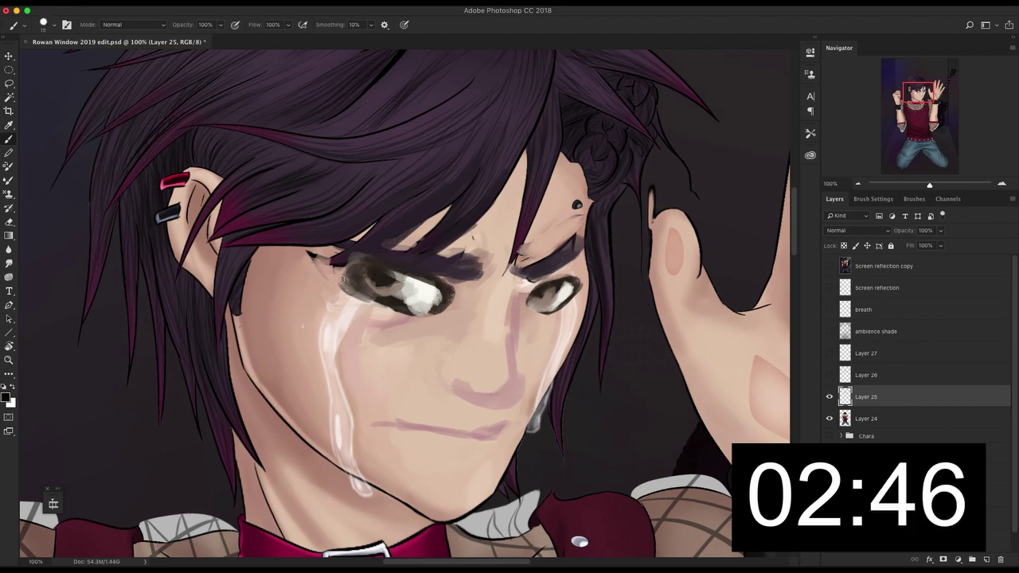
mouse_move(350, 258)
left_mouse_down()
mouse_move(447, 281)
mouse_move(363, 291)
mouse_move(385, 300)
left_mouse_up()
left_click_drag(517, 288, 580, 272)
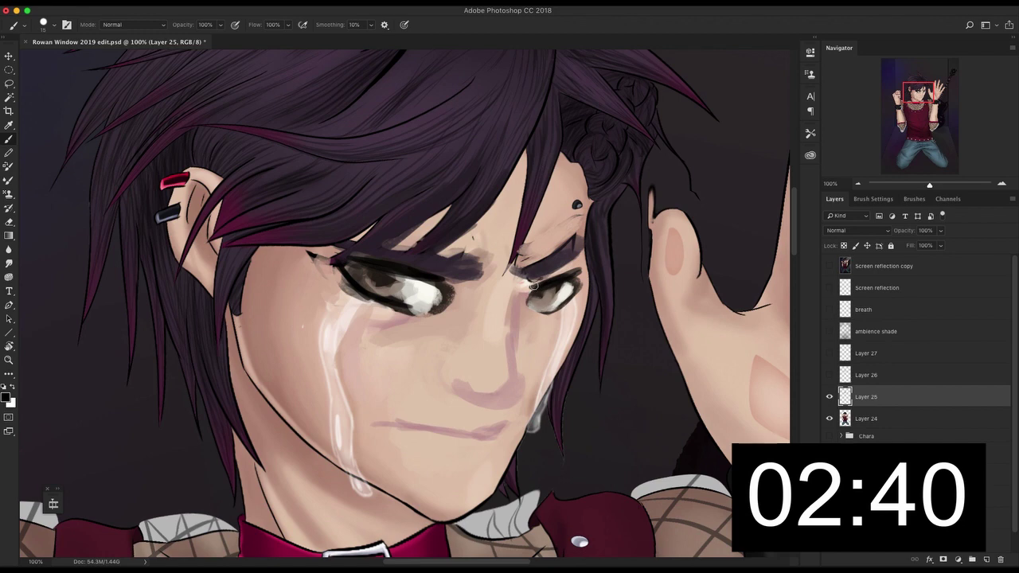
Step: Add white highlights to the iris and outer corner of the near eye
left_click(425, 289, "alt")
left_click_drag(402, 291, 414, 302)
left_click_drag(357, 276, 355, 271)
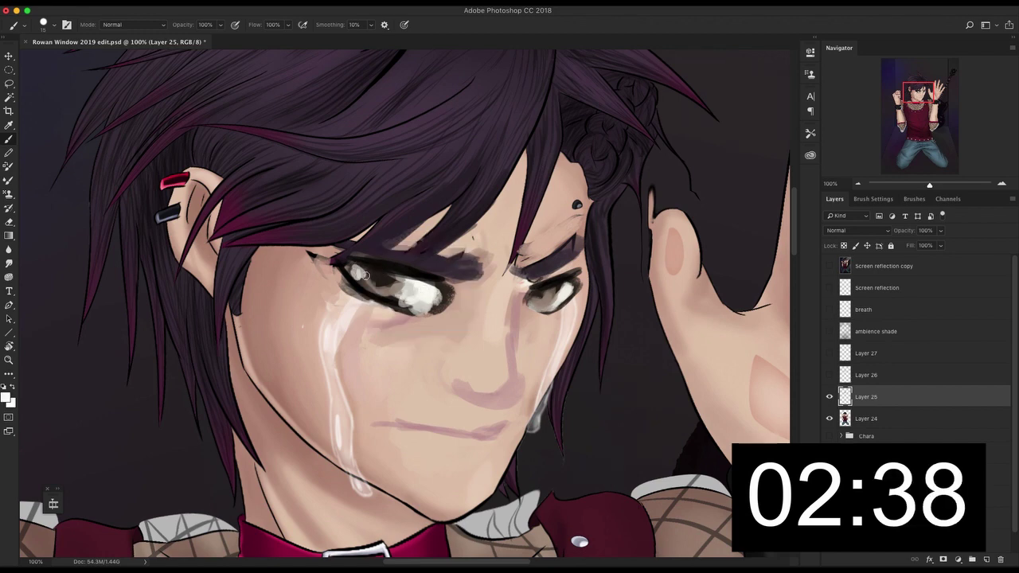
left_click_drag(358, 283, 400, 291)
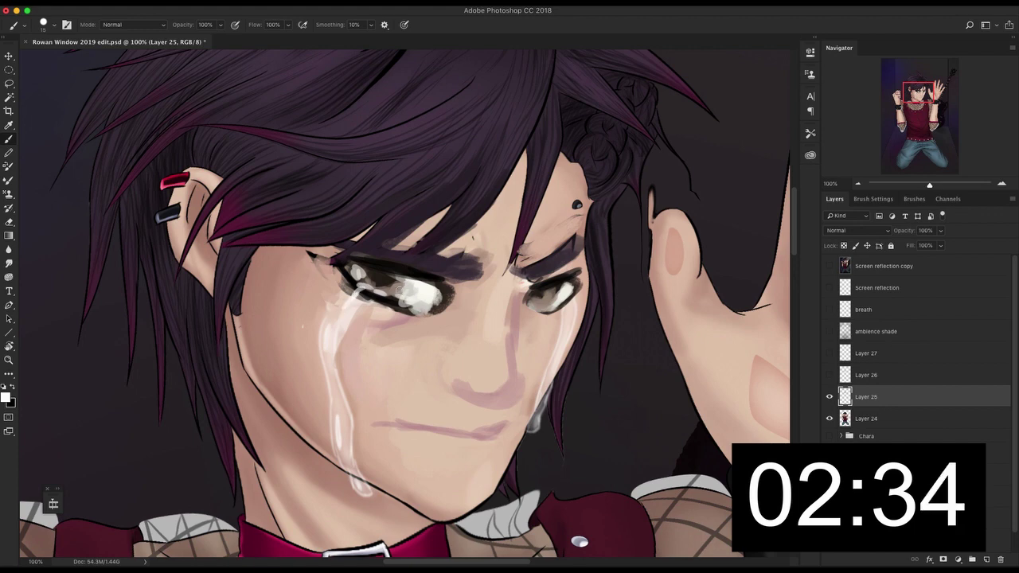
Step: Refine the inner ends of both eyebrows with hair-like strokes in sampled dark purple and skin tones
left_click(466, 294, "alt")
left_click(455, 265, "alt")
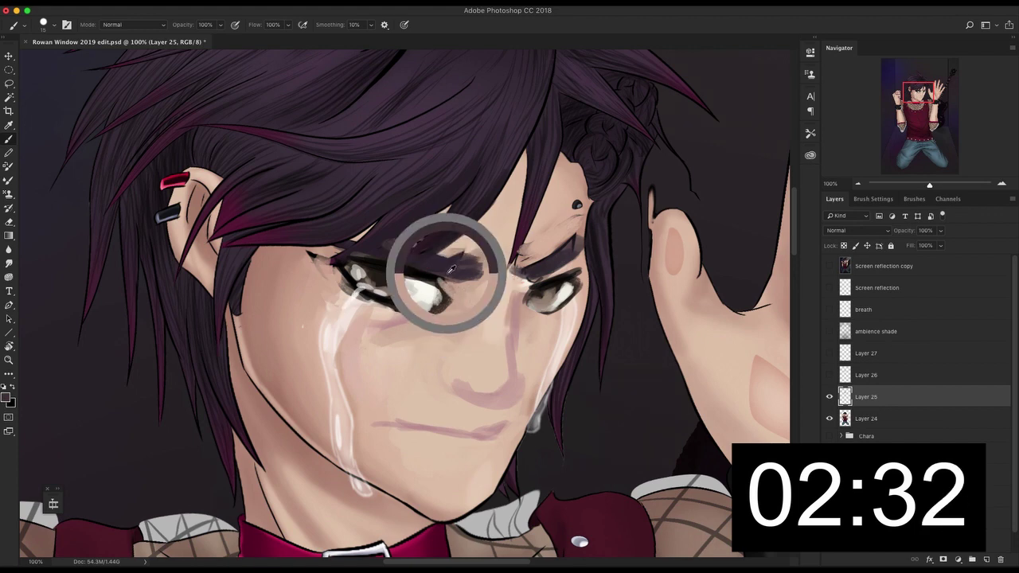
left_click_drag(450, 265, 531, 257)
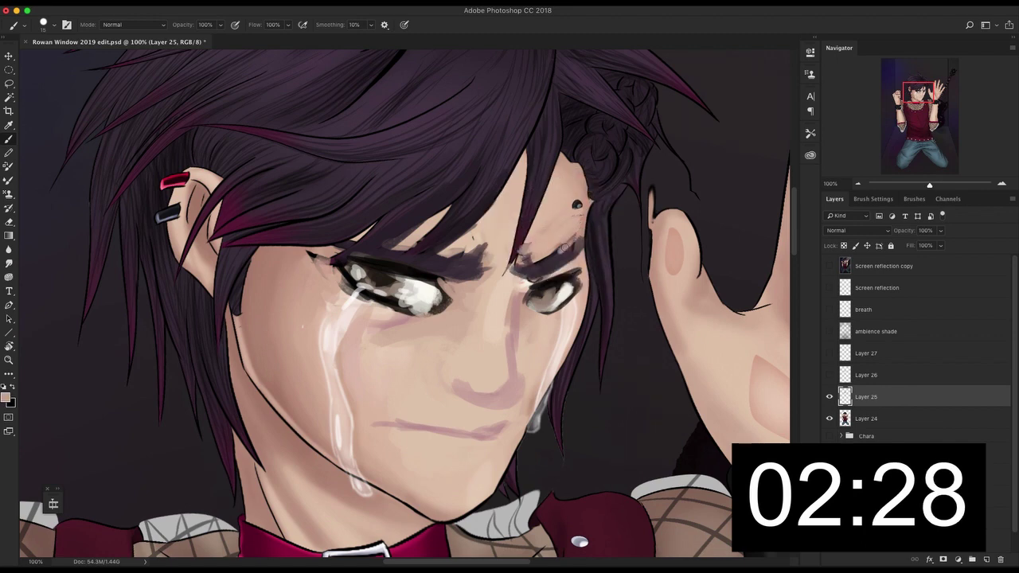
left_click(578, 253, "alt")
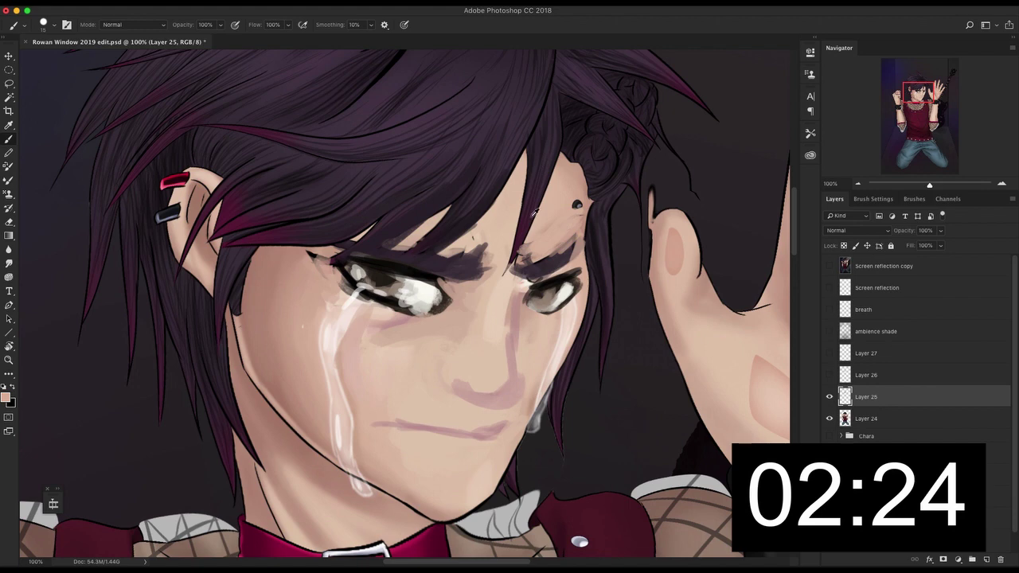
Step: Sample the shirt's dark red and paint the center line of the mouth and the base of the nose
left_click(613, 518, "alt")
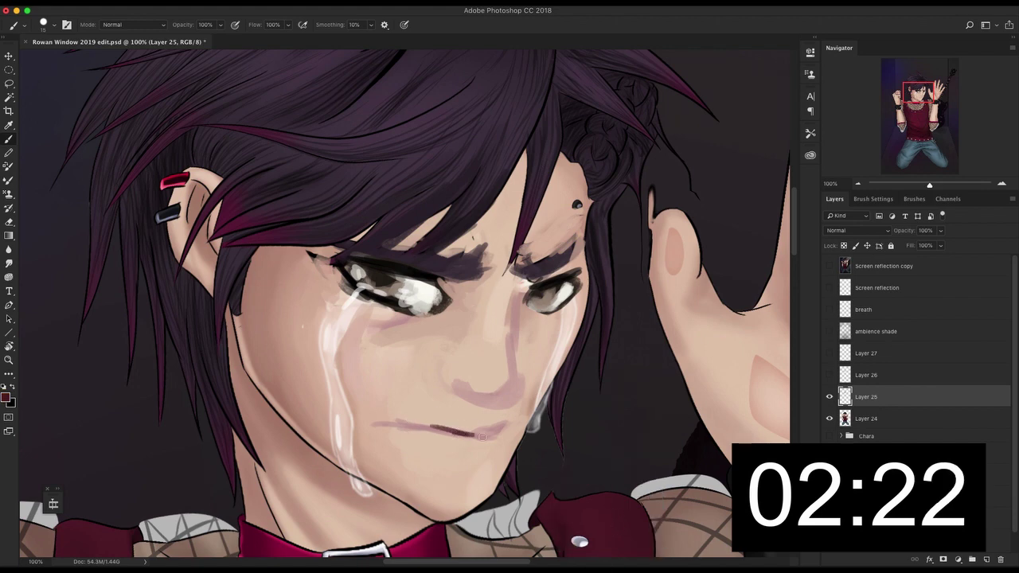
left_click_drag(482, 436, 456, 432)
mouse_move(442, 379)
left_mouse_down()
mouse_move(500, 398)
mouse_move(513, 394)
mouse_move(516, 366)
mouse_move(499, 396)
mouse_move(440, 382)
mouse_move(438, 369)
mouse_move(445, 388)
mouse_move(467, 395)
mouse_move(517, 387)
left_mouse_up()
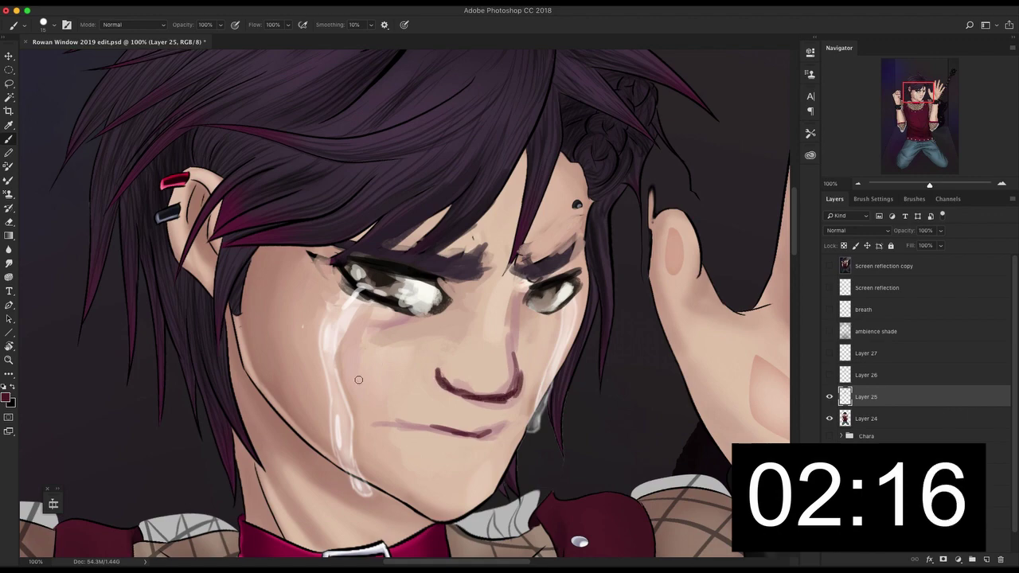
Step: Duplicate Layers 25 and 24 together and merge the copies into a single layer
key("super+minus")
key("super+minus")
key("super+minus")
key("super+minus")
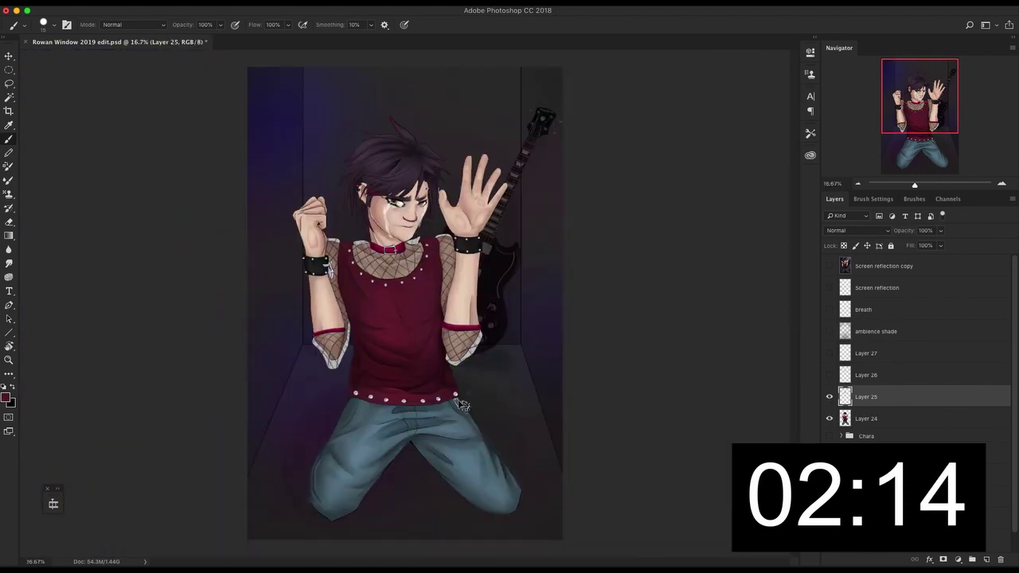
scroll(404, 302, "up", 2)
left_click(897, 418, "shift")
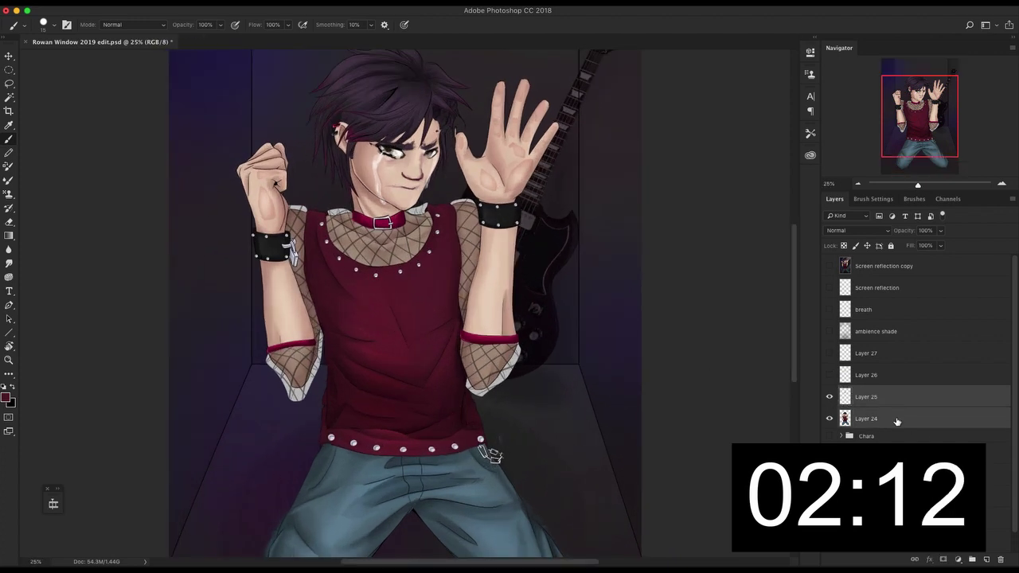
key("ctrl+j")
key("ctrl+e")
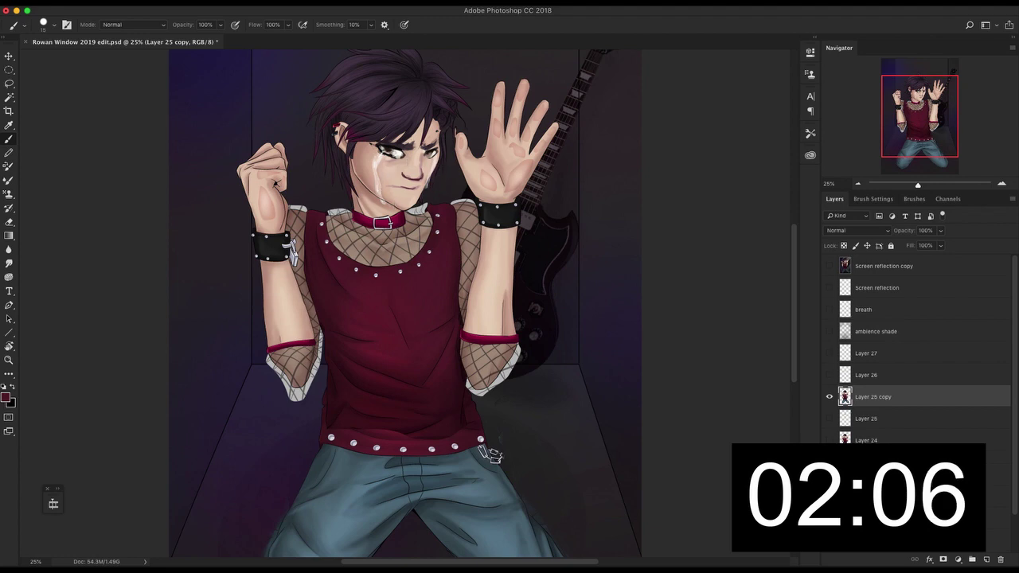
Step: Liquify the merged figure, nudging the far side of the face inward and lowering the top of the hair with a size 1000 brush
key("super+shift+x")
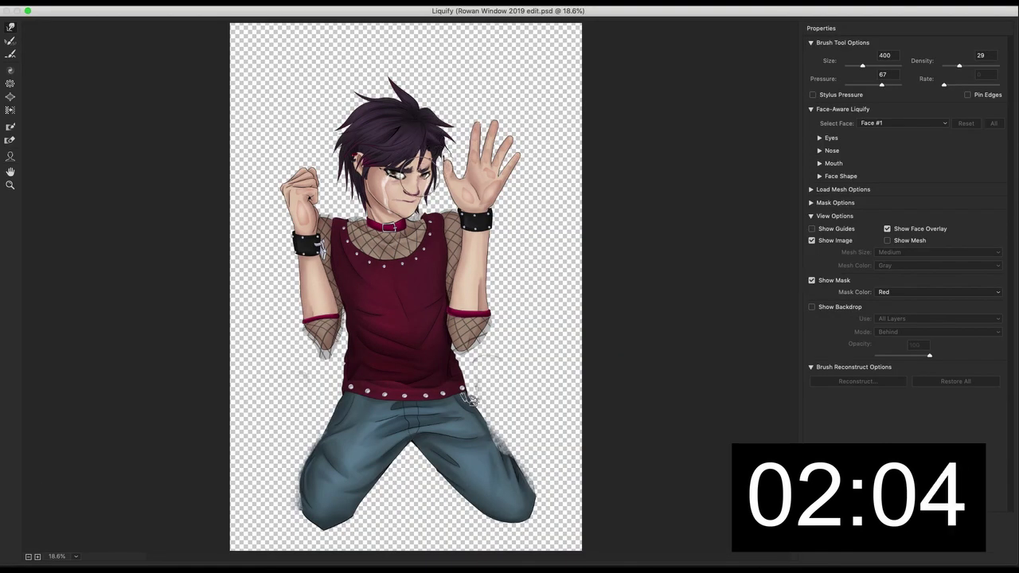
left_click_drag(435, 183, 429, 183)
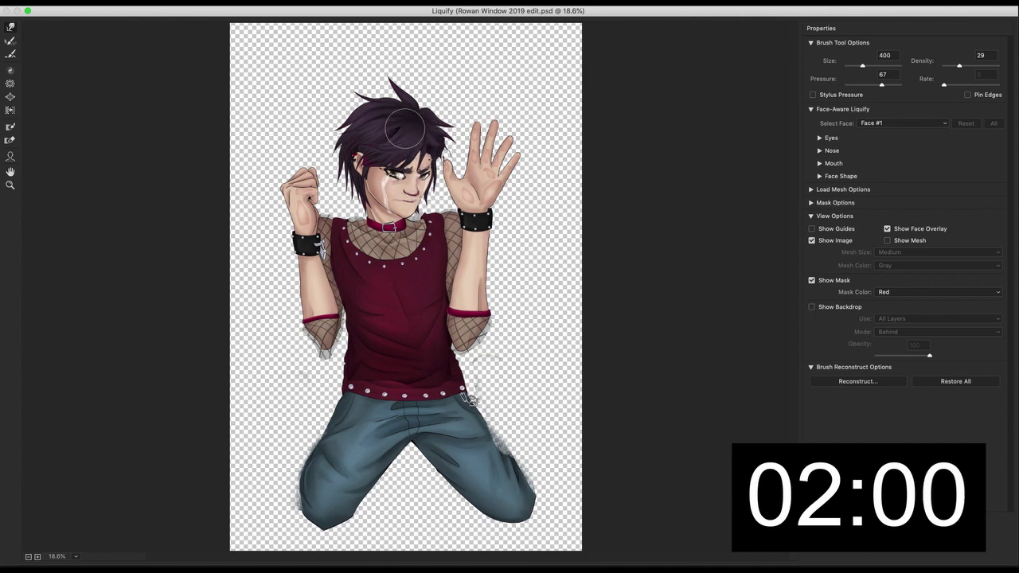
key("bracketright")
key("bracketright")
key("bracketright")
key("bracketright")
key("bracketright")
key("bracketright")
key("bracketright")
key("bracketright")
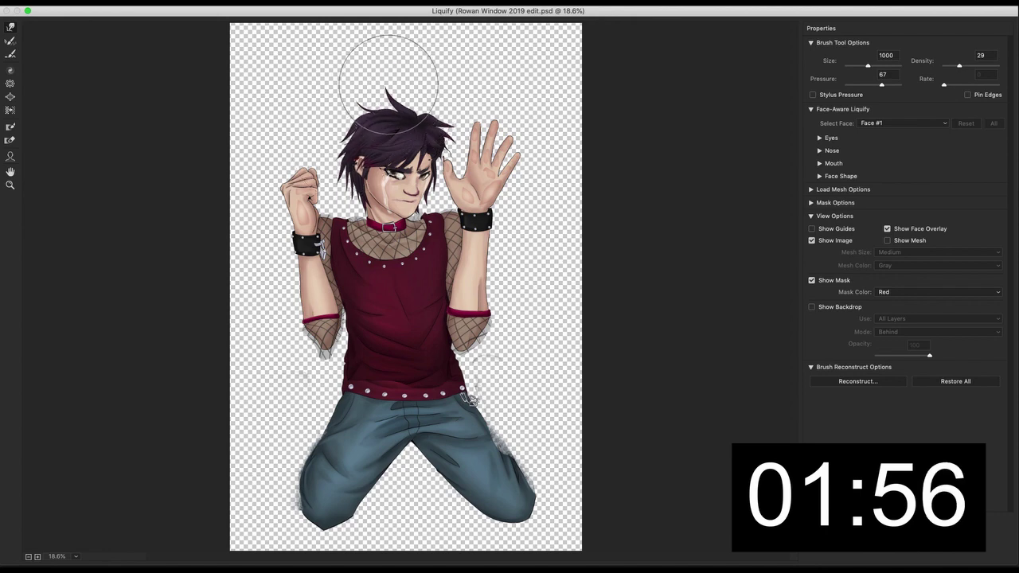
Step: Push in the hair on the far side of the head with progressively smaller warp brushes, from size 600 to 300
key("bracketleft")
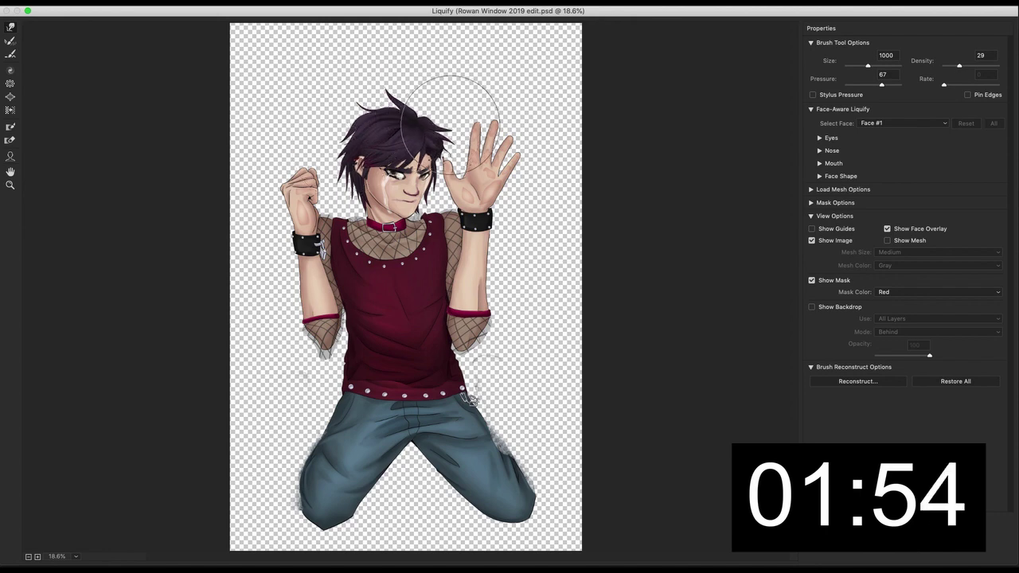
key("bracketleft")
key("bracketleft")
key("bracketleft")
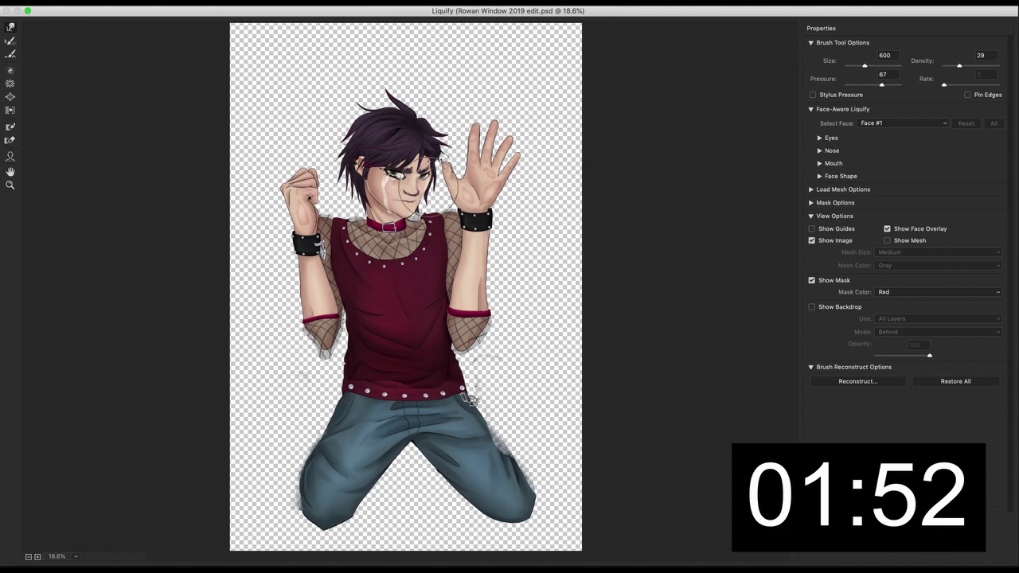
key("bracketleft")
key("bracketleft")
key("bracketleft")
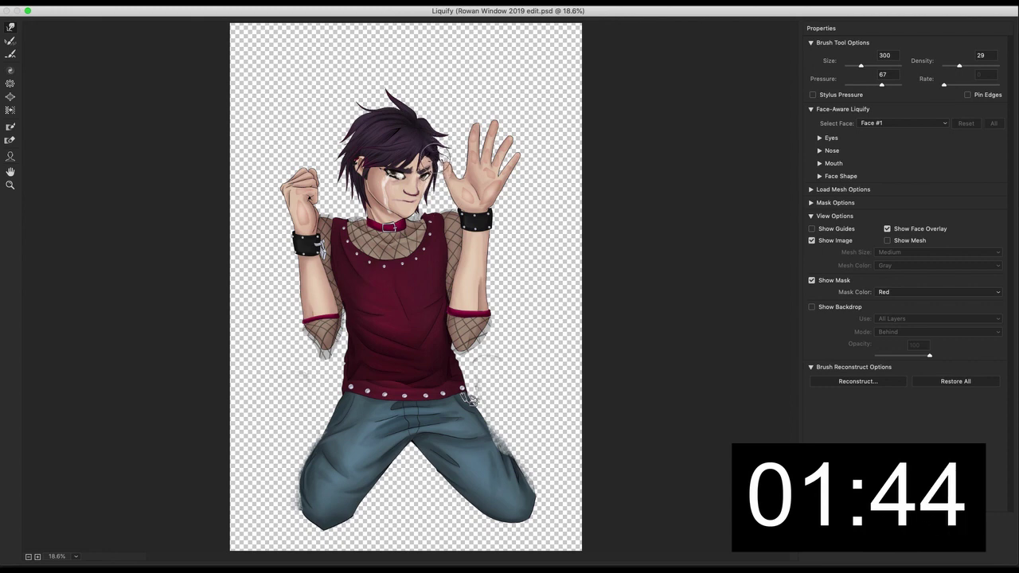
Step: Push the hair at the back of the head outward with brushes between 500 and 800, refine at 250, and apply Liquify
key("bracketright")
key("bracketright")
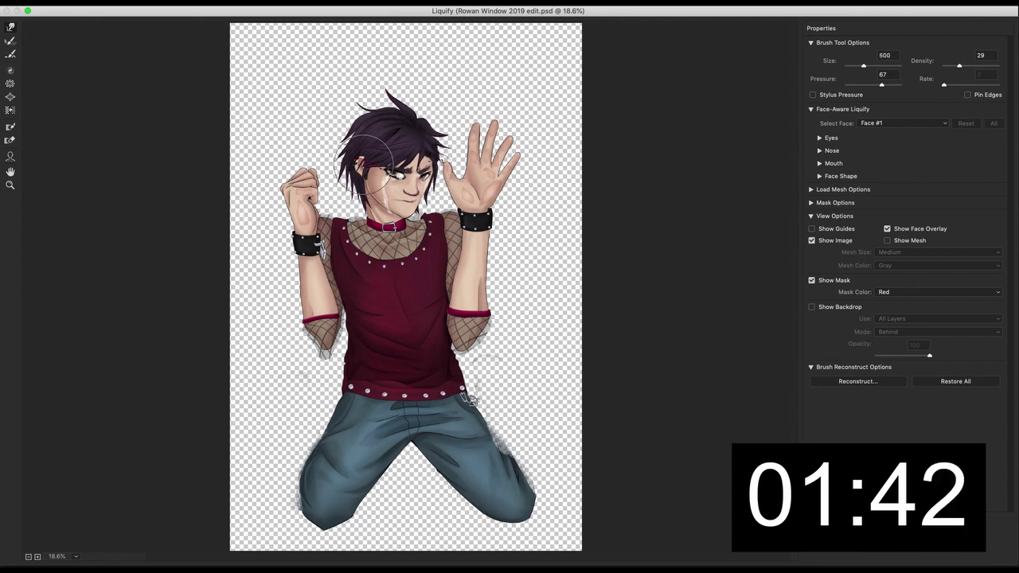
key("bracketright")
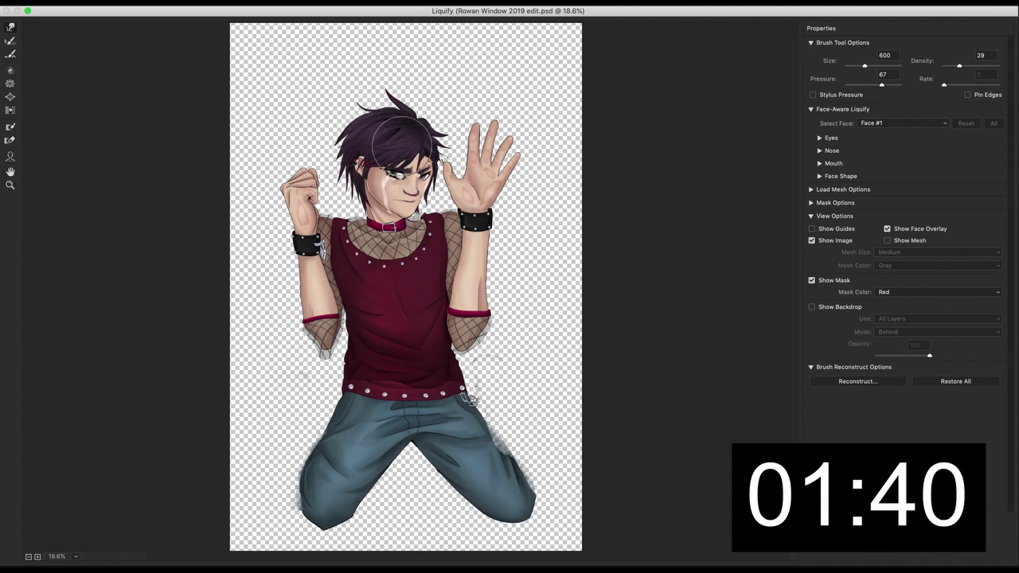
key("bracketright")
key("bracketright")
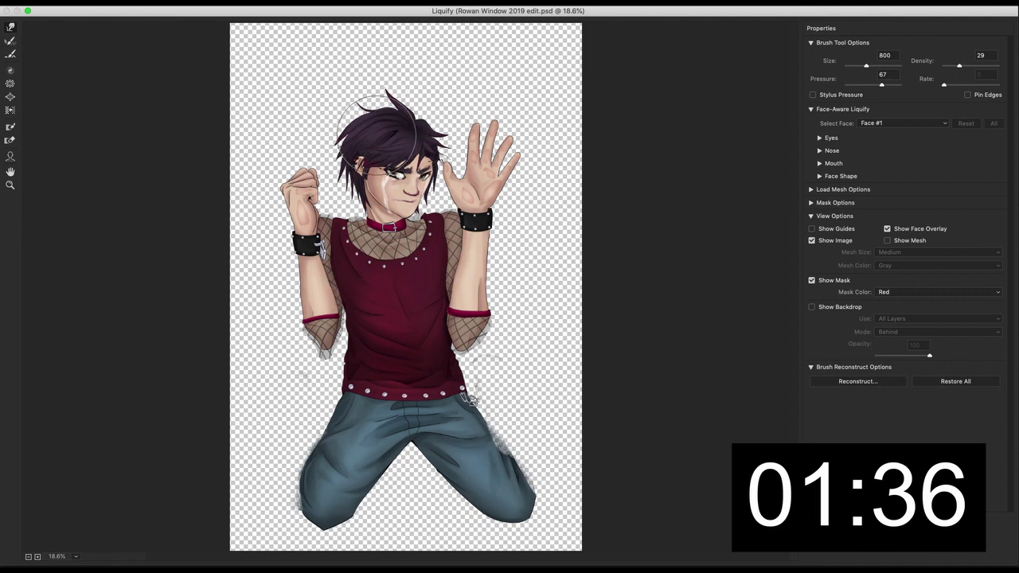
key("bracketleft")
key("bracketleft")
key("bracketleft")
key("bracketleft")
key("bracketleft")
key("bracketleft")
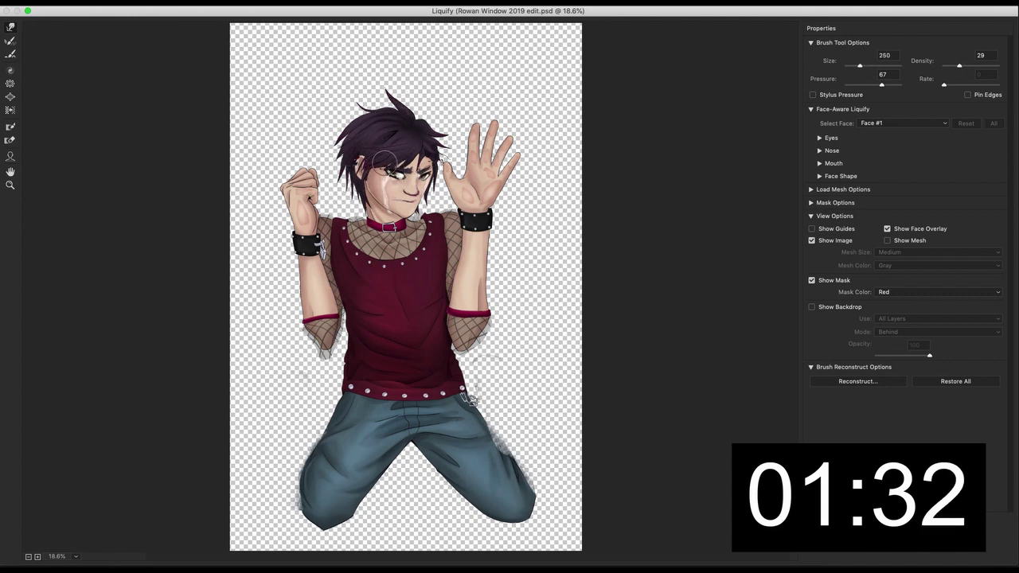
key("Return")
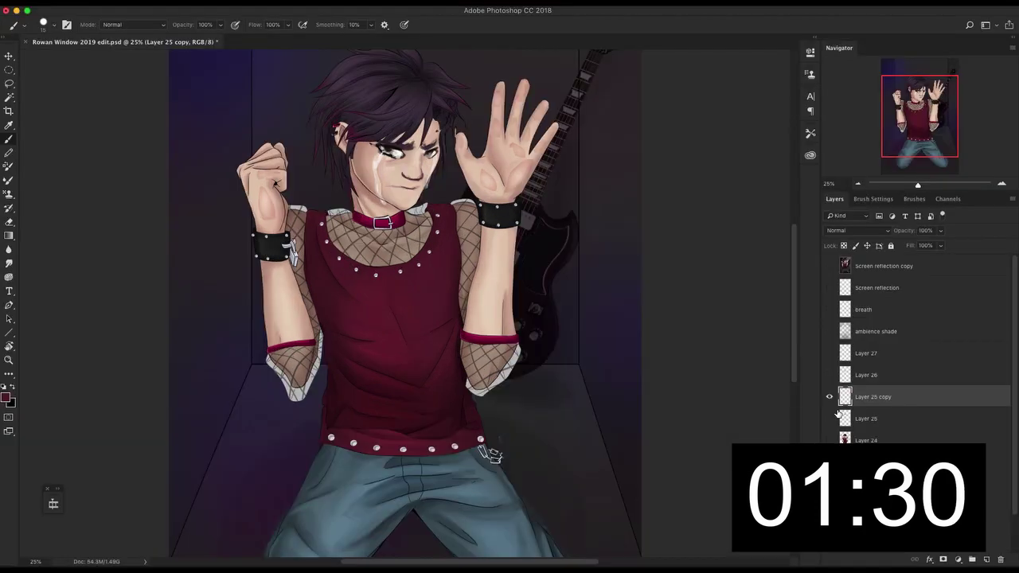
Step: Add a new layer above the figure and paint dark purple strokes over the hair creases and the ear piercings
left_click(987, 559)
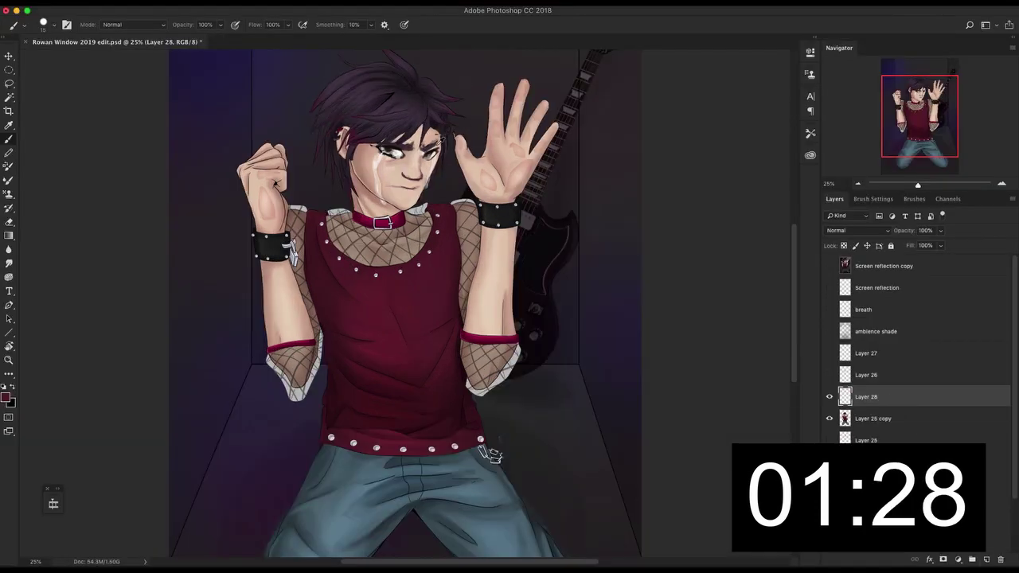
key("super+plus")
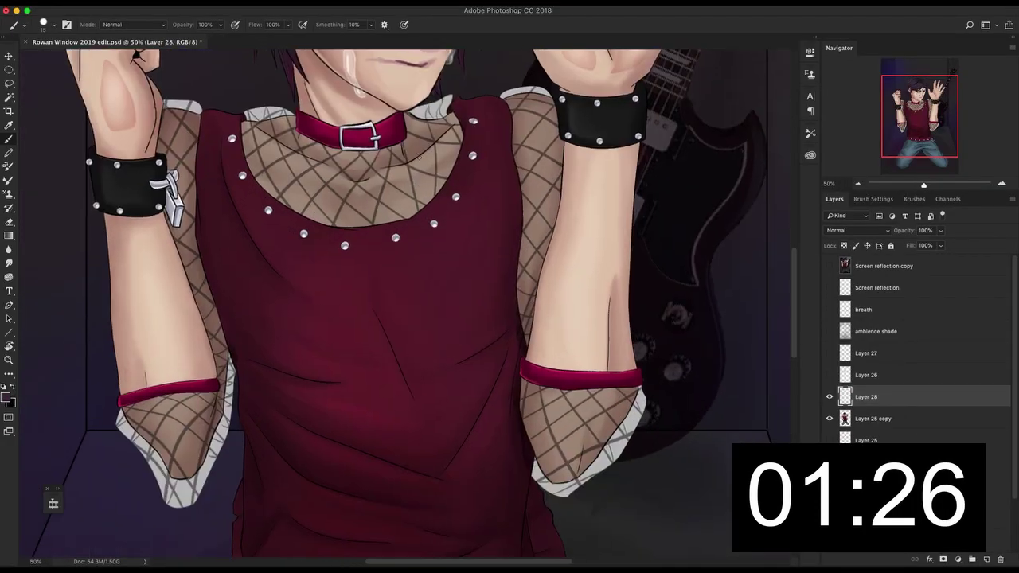
key("super+plus")
left_click_drag(453, 303, 499, 526)
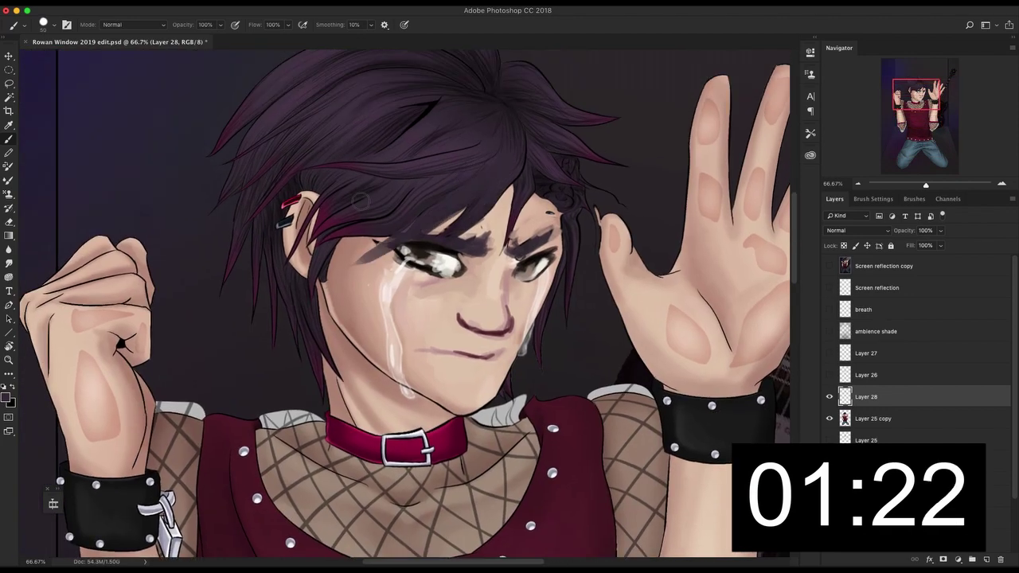
scroll(366, 191, "up", 5)
scroll(366, 191, "left", 2)
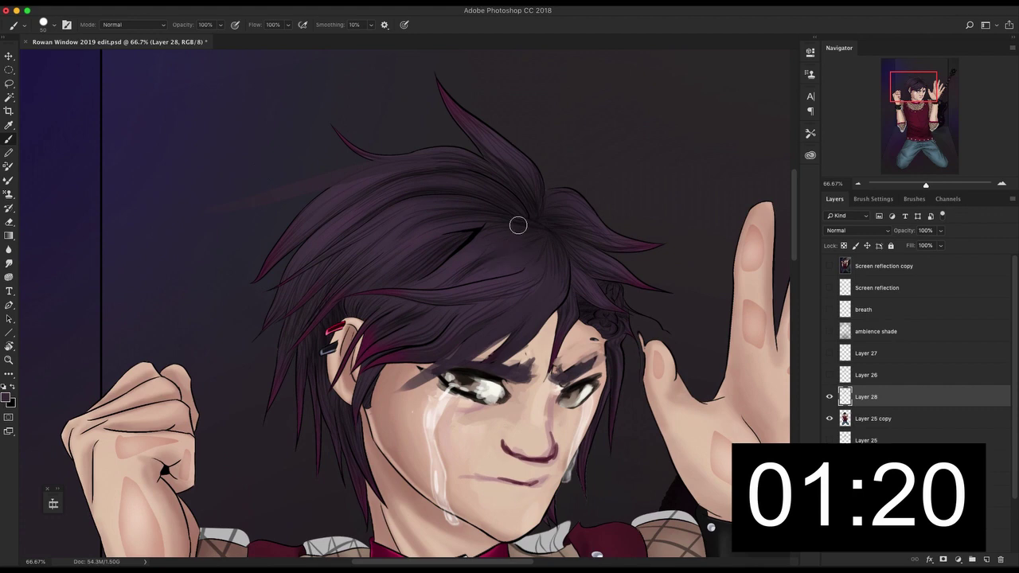
left_click_drag(361, 337, 323, 349)
left_click_drag(359, 317, 323, 341)
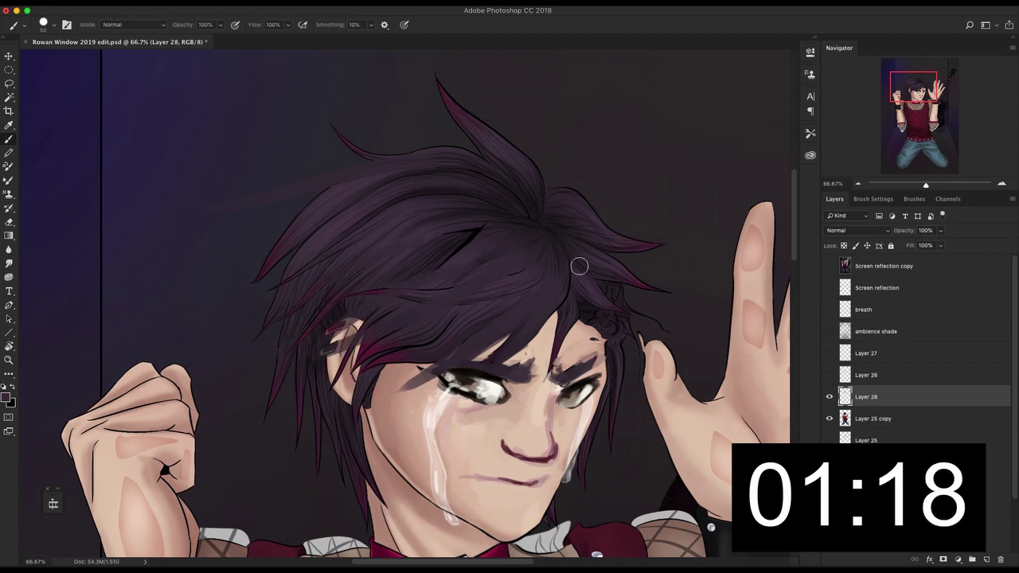
Step: Draw a freehand lasso selection around the whole head, from the hair down to the collar
scroll(549, 318, "down", 5)
scroll(549, 318, "right", 2)
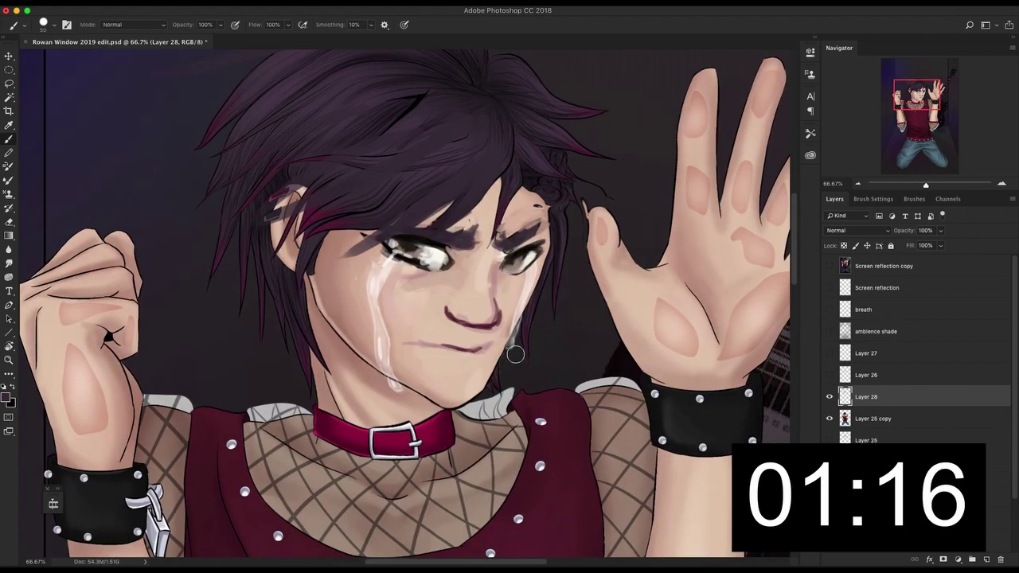
key("l")
mouse_move(247, 350)
left_mouse_down()
mouse_move(415, 480)
mouse_move(561, 371)
mouse_move(578, 254)
left_mouse_up()
mouse_move(625, 143)
left_mouse_down()
mouse_move(592, 239)
mouse_move(539, 132)
mouse_move(151, 141)
mouse_move(137, 316)
mouse_move(150, 203)
mouse_move(234, 437)
mouse_move(255, 456)
left_mouse_up()
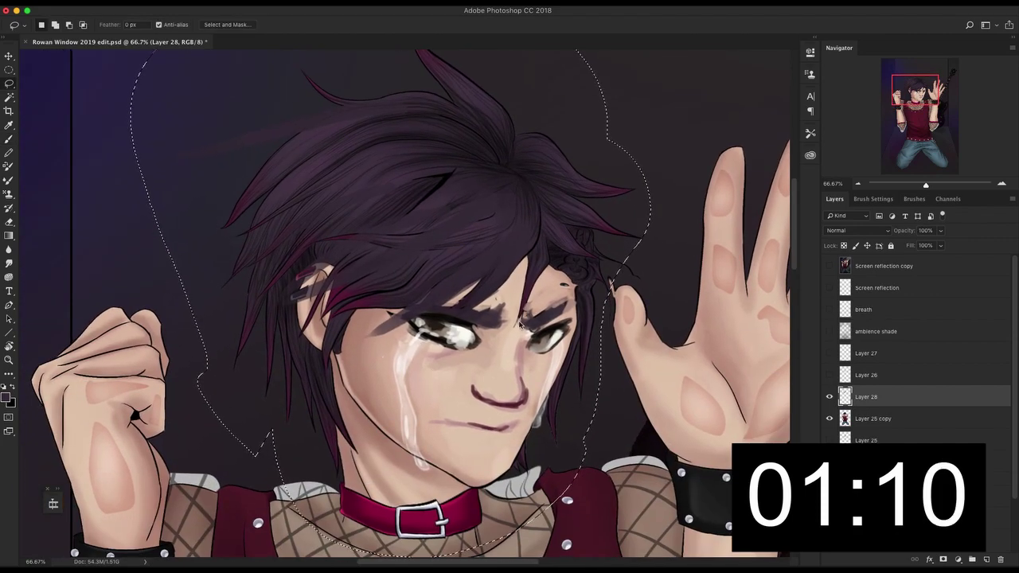
key("ctrl+shift+x")
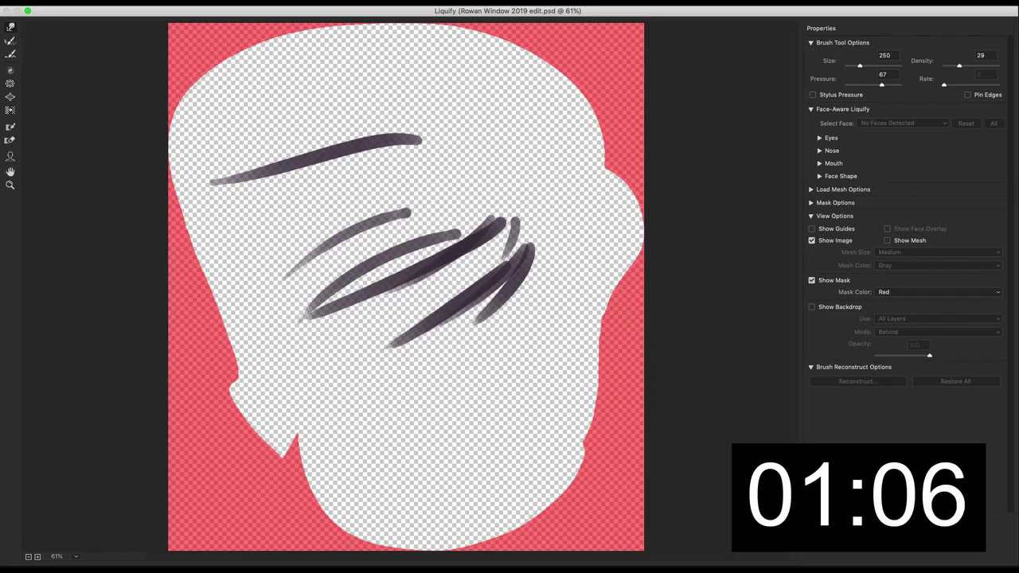
left_click(910, 539)
Step: Liquify the selected head on Layer 25 copy, pushing the far side of the face and the jaw inward with a size 700 brush
left_click(881, 415)
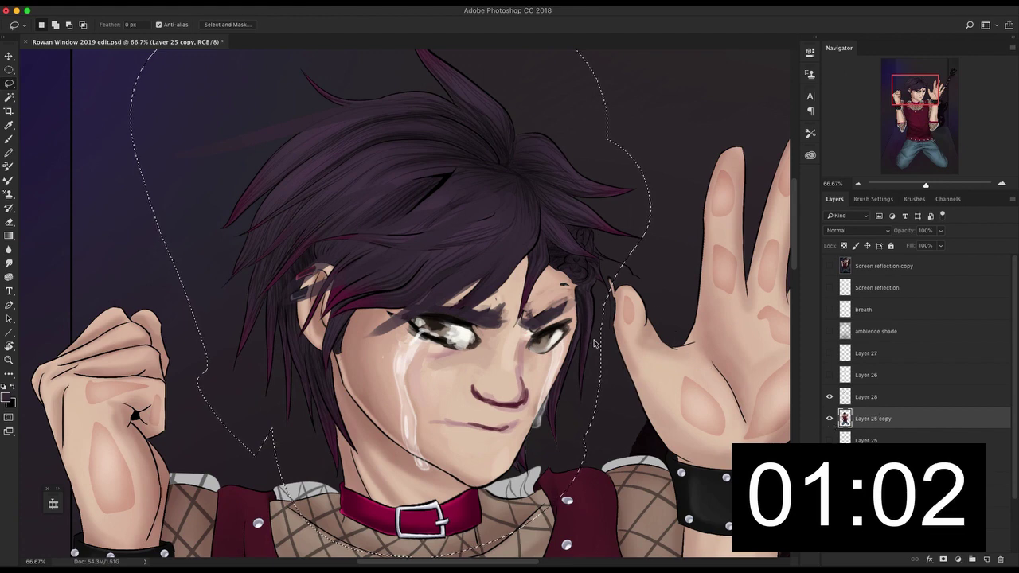
key("ctrl+shift+x")
mouse_move(590, 340)
left_mouse_down()
mouse_move(581, 317)
mouse_move(550, 333)
left_mouse_up()
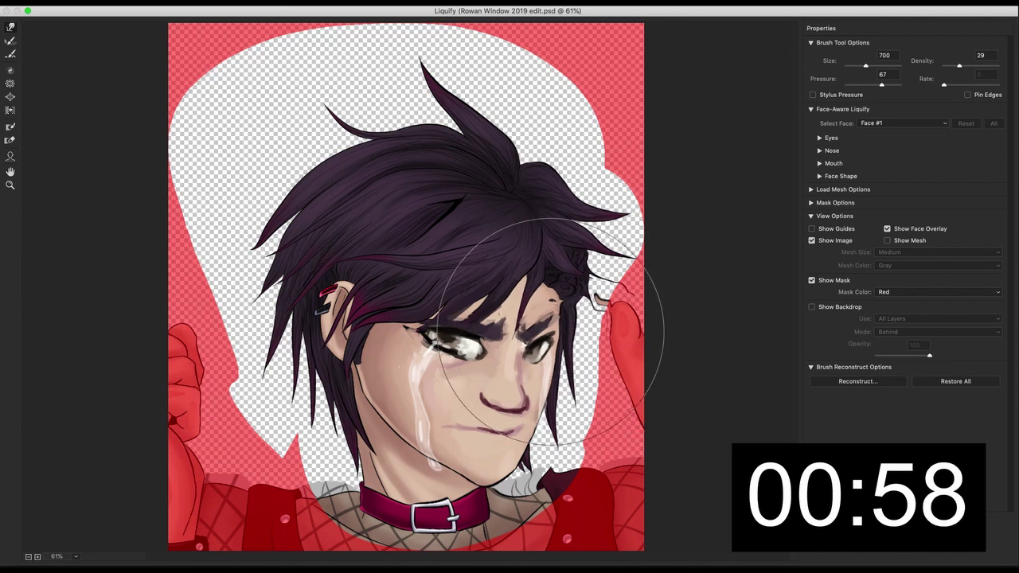
left_click_drag(417, 439, 404, 430)
Step: Reshape the chin, far jawline and mouth with a size 250 warp brush, apply Liquify and clear the selection
key("bracketleft")
key("bracketleft")
key("bracketleft")
key("bracketleft")
key("bracketleft")
key("bracketleft")
key("bracketleft")
key("bracketleft")
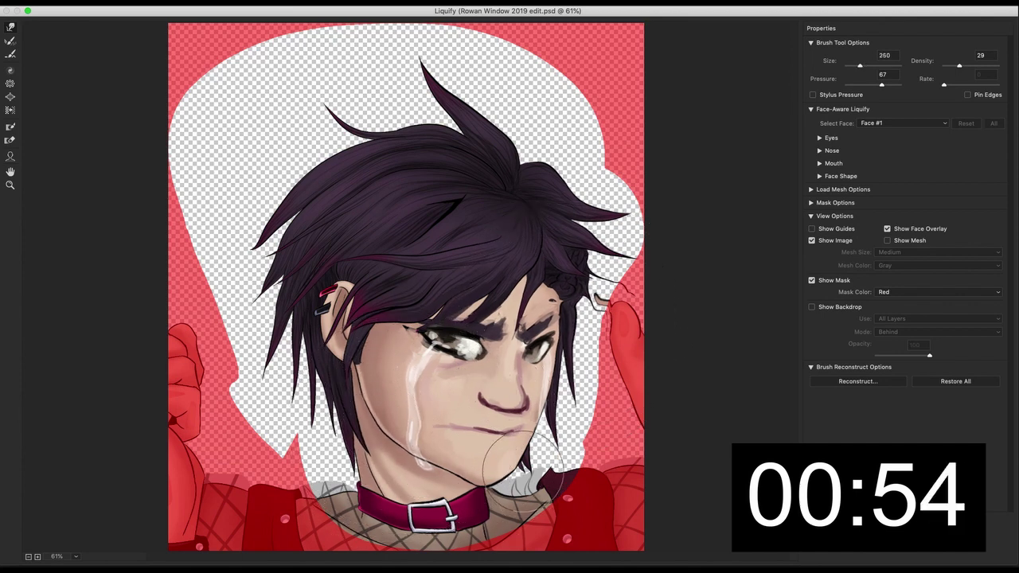
left_click_drag(526, 470, 513, 476)
mouse_move(539, 442)
left_mouse_down()
mouse_move(525, 447)
mouse_move(545, 433)
mouse_move(514, 399)
mouse_move(485, 406)
mouse_move(493, 430)
mouse_move(447, 424)
left_mouse_up()
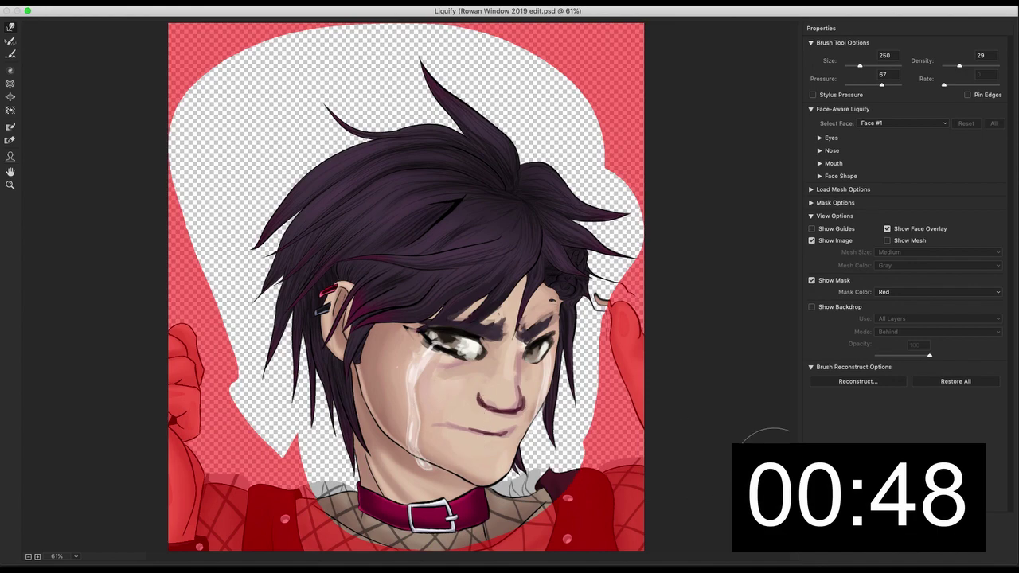
left_click(960, 539)
key("super+d")
Step: Liquify the choker with a size 300 brush so it curves further down around the neck, and apply the warp
left_click_drag(349, 516, 394, 338)
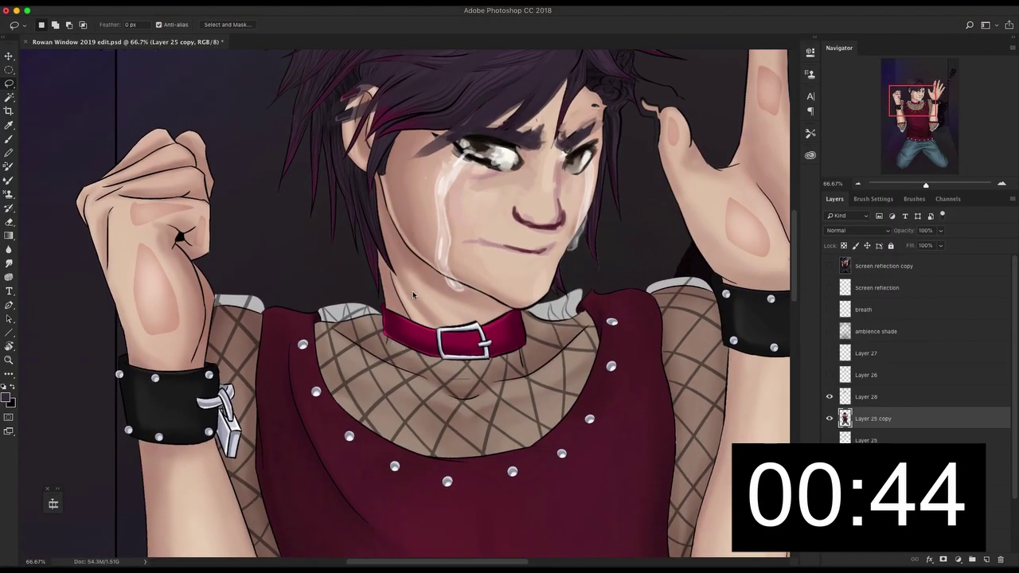
key("super+minus")
key("super+shift+x")
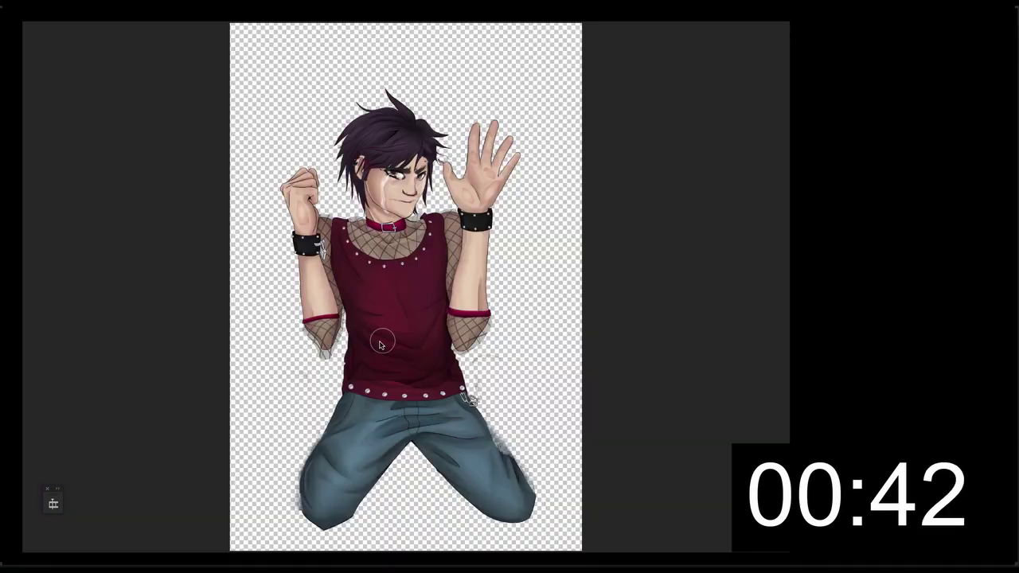
key("bracketleft")
key("bracketleft")
mouse_move(358, 230)
left_mouse_down()
mouse_move(378, 239)
mouse_move(370, 227)
mouse_move(393, 228)
left_mouse_up()
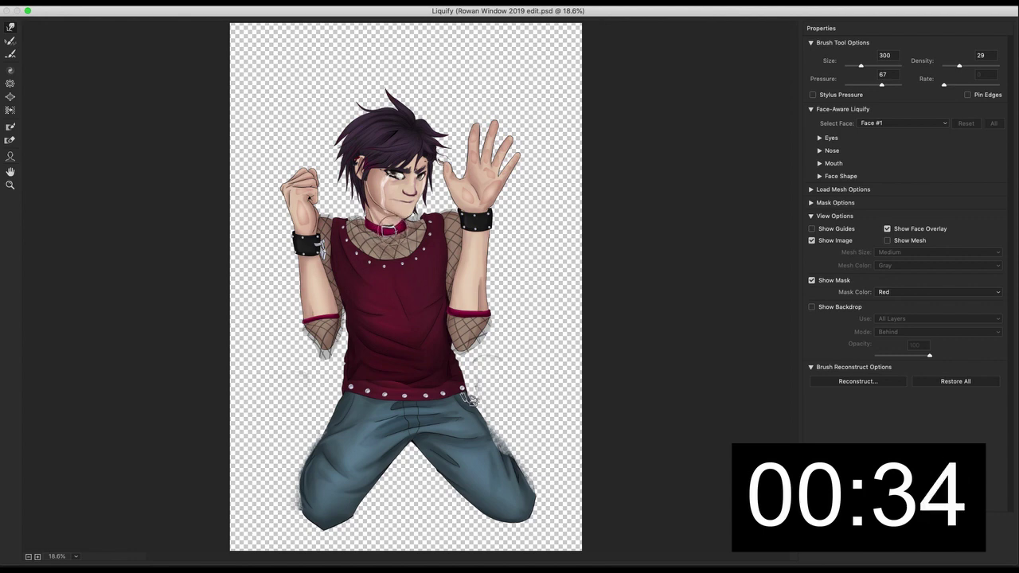
left_click(949, 562)
Step: Add a new layer below the SPACE layer and choose a rough textured brush for painting the floor around the knees
scroll(923, 485, "down", 3)
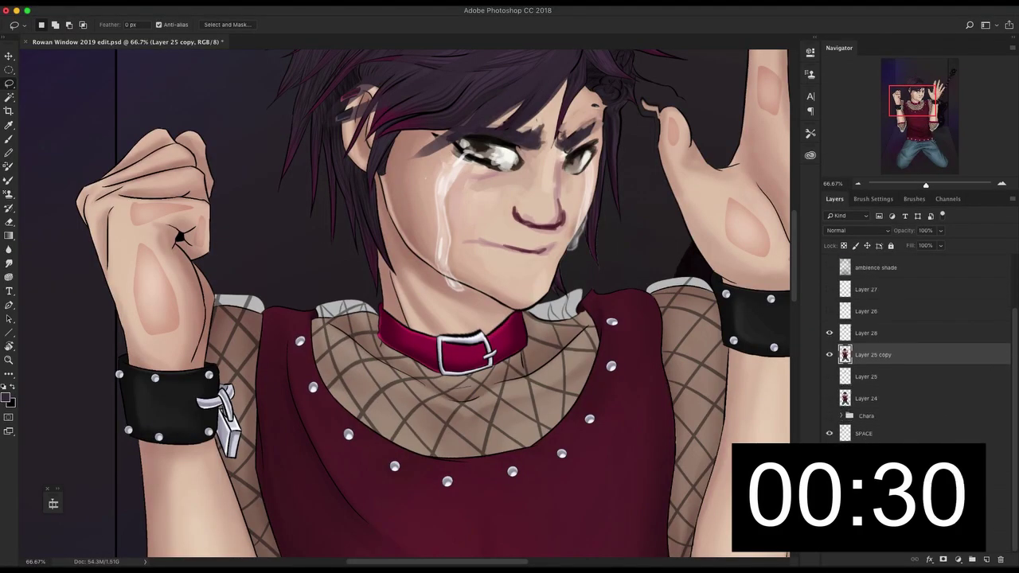
left_click(915, 476)
left_click(984, 558)
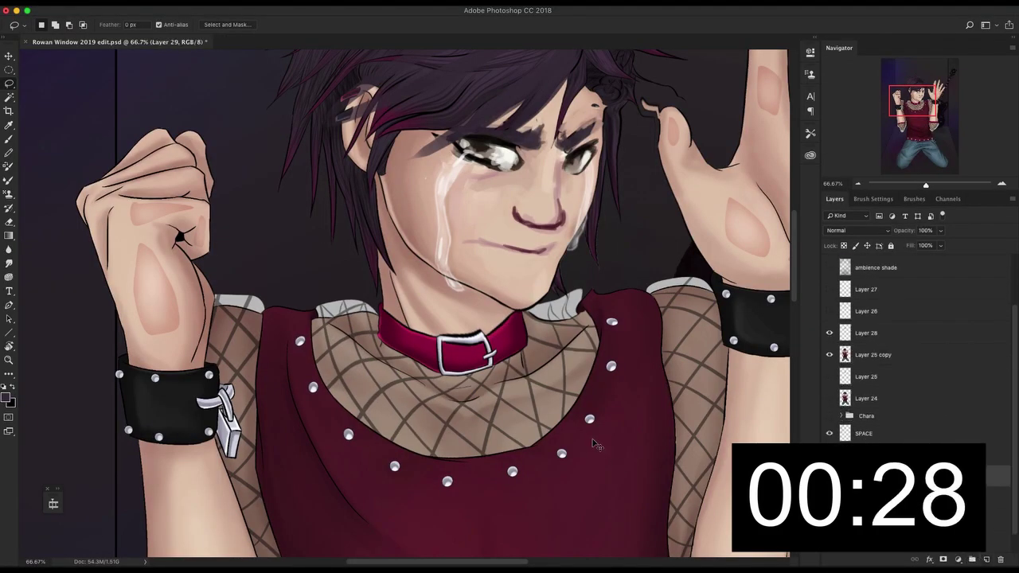
key("super+minus")
key("super+minus")
key("super+minus")
left_click_drag(539, 548, 555, 346)
key("b")
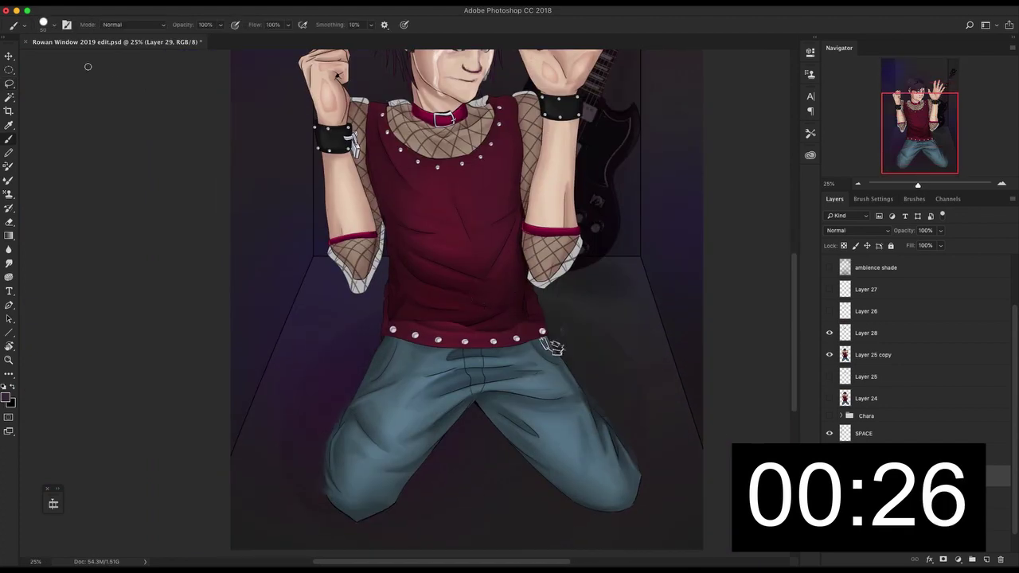
left_click(52, 25)
double_click(34, 161)
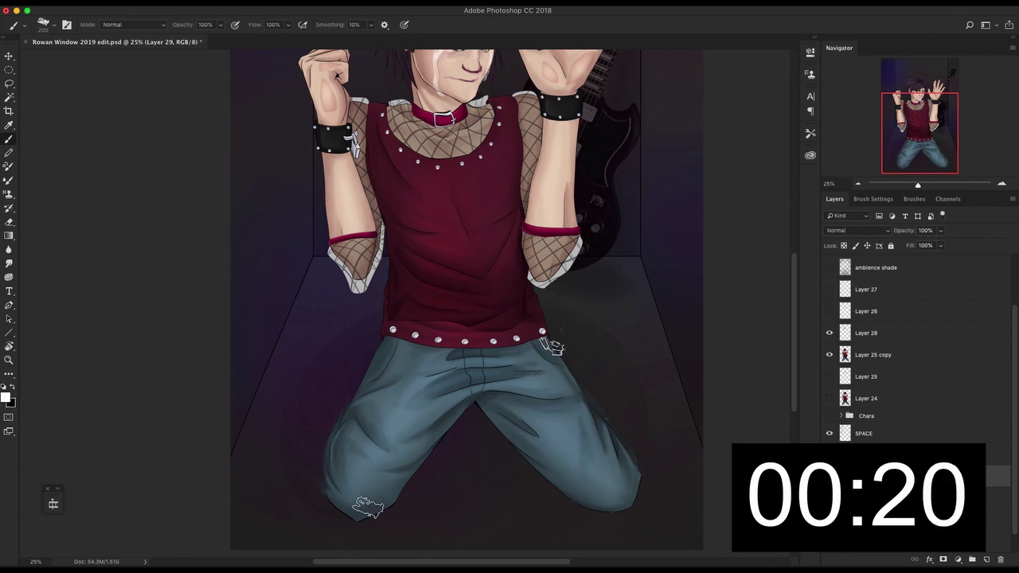
Step: Paint a black shadow on the floor beneath and between the knees with the textured brush at size 500
key("bracketright")
key("bracketright")
key("bracketright")
left_click_drag(309, 510, 539, 514)
key("super+z")
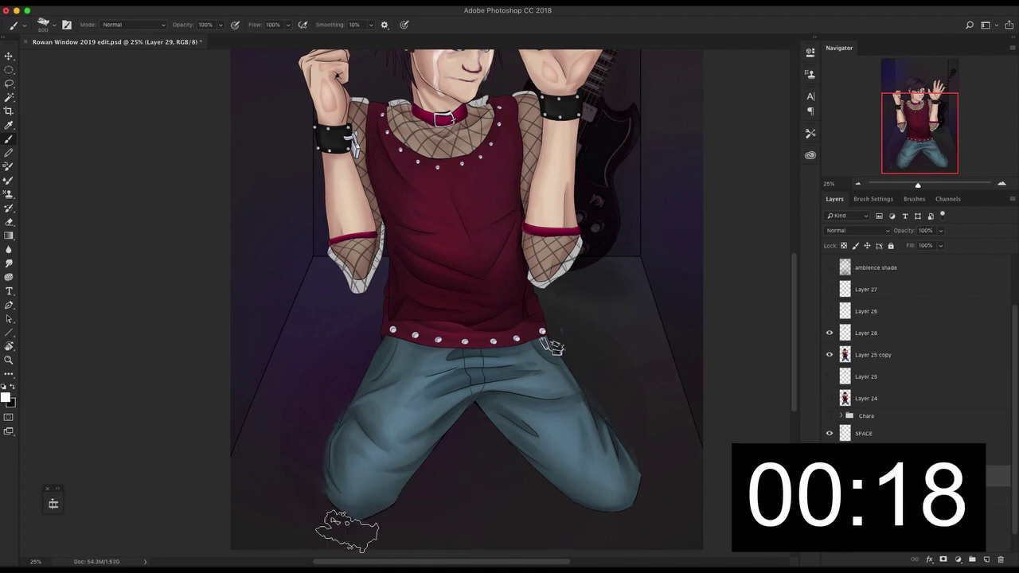
key("x")
mouse_move(320, 504)
left_mouse_down()
mouse_move(350, 519)
mouse_move(598, 491)
mouse_move(525, 518)
left_mouse_up()
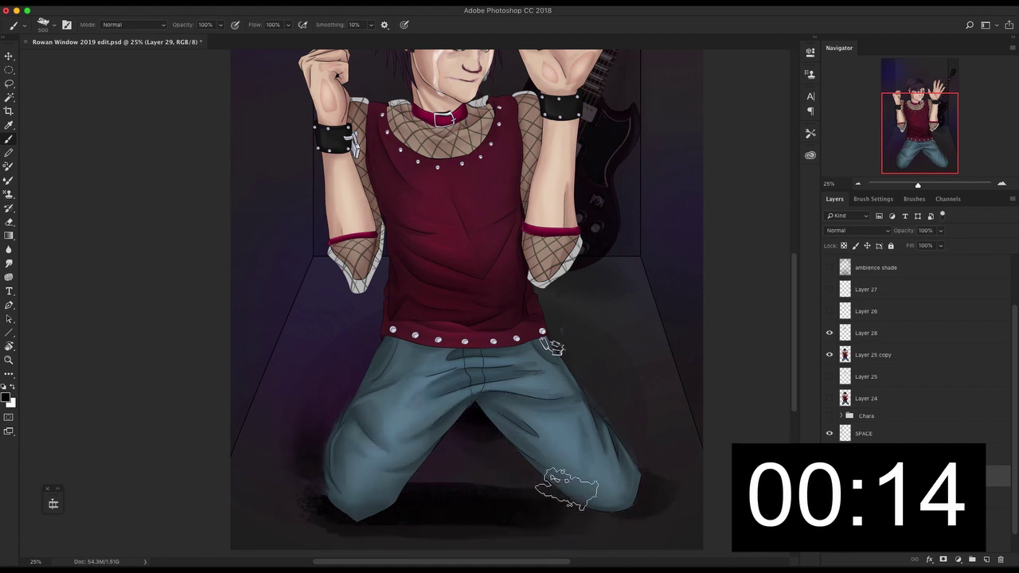
Step: Set the shadow layer's opacity to 70% and the brush opacity to 30%
key("v")
key("4")
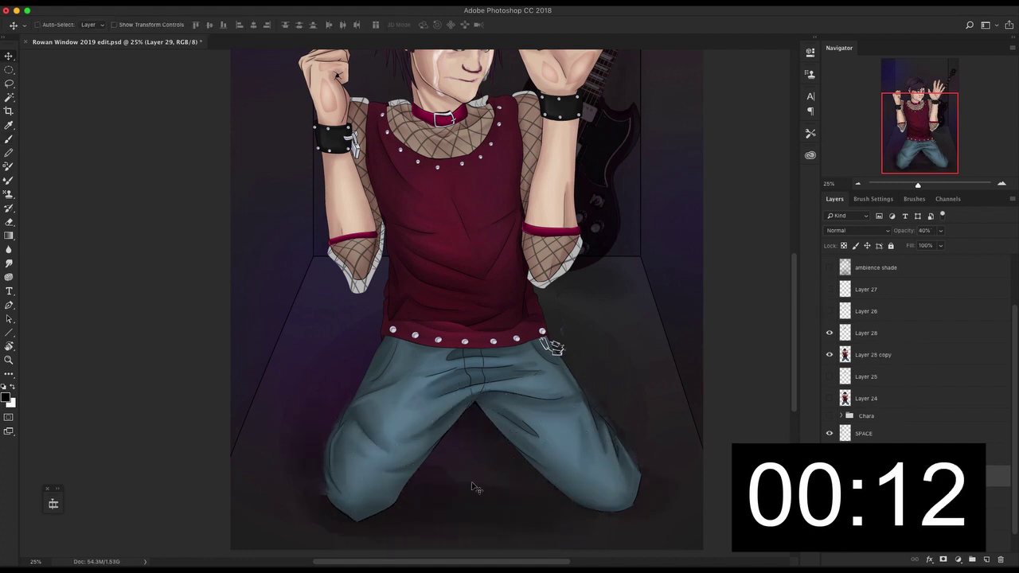
key("7")
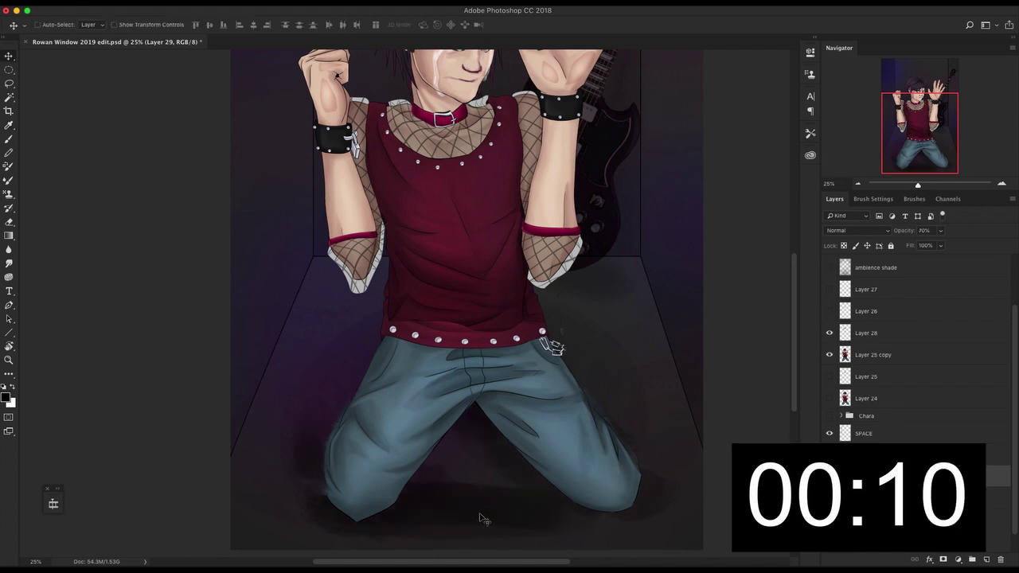
key("b")
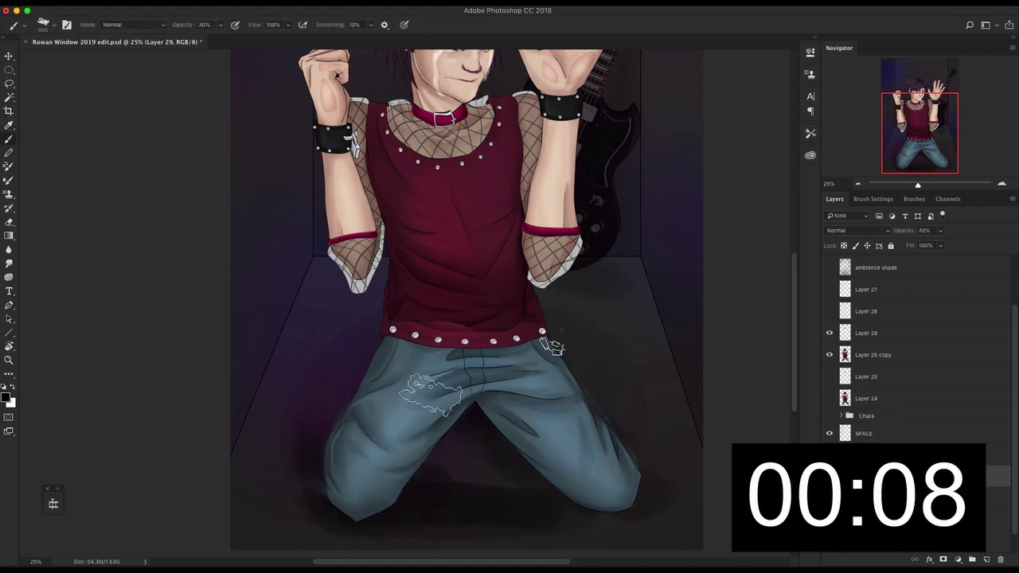
Step: Delete the 1-Epiphone-G400-Cherry guitar layer from the background behind the character
key("e")
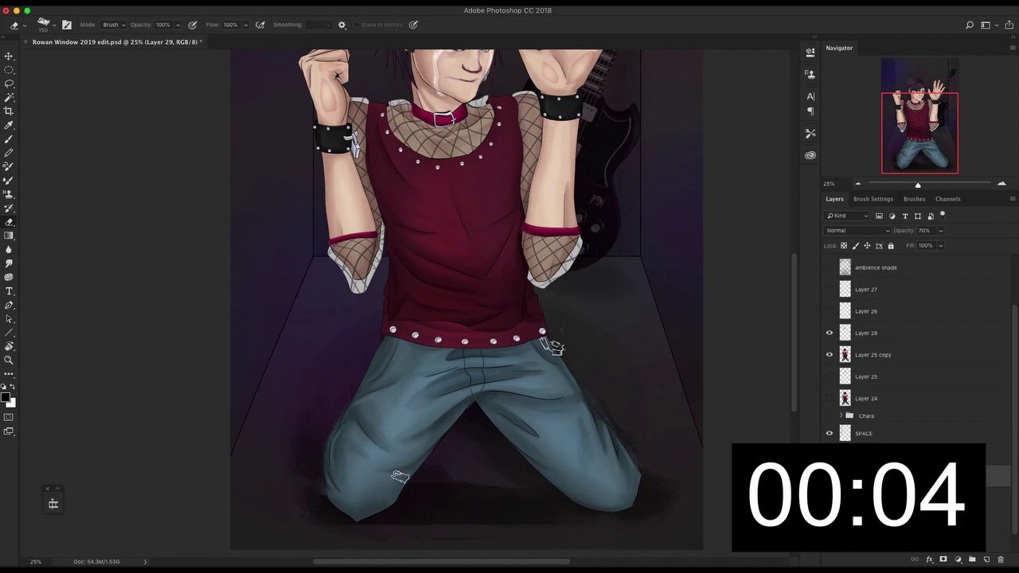
key("b")
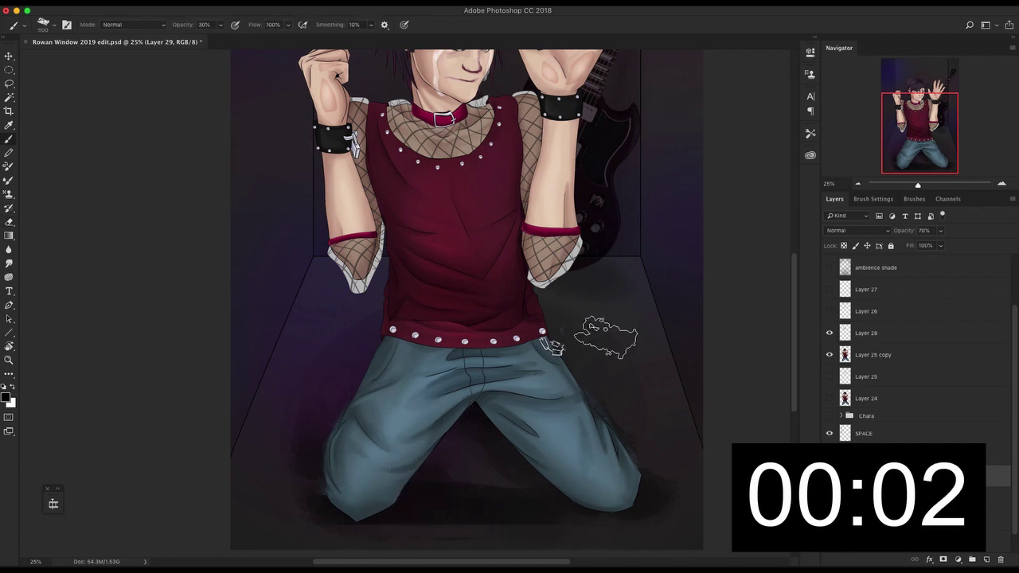
left_click(884, 355)
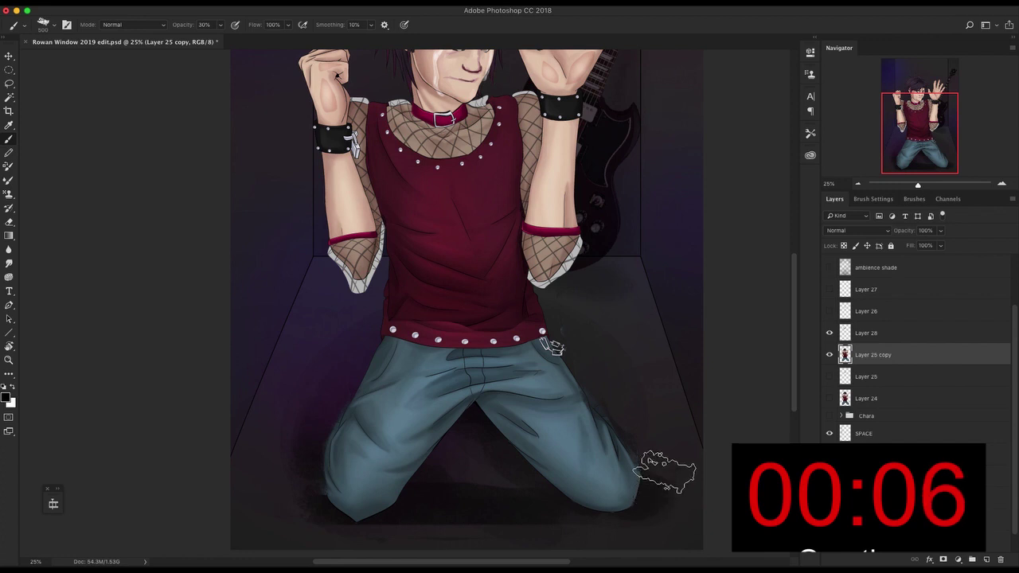
key("ctrl+minus")
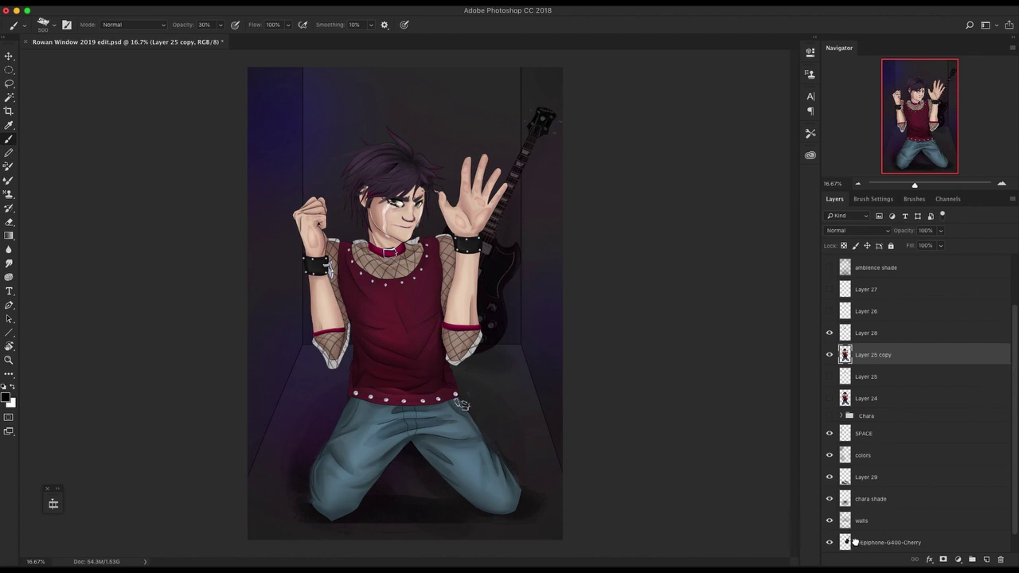
left_click_drag(856, 542, 1002, 559)
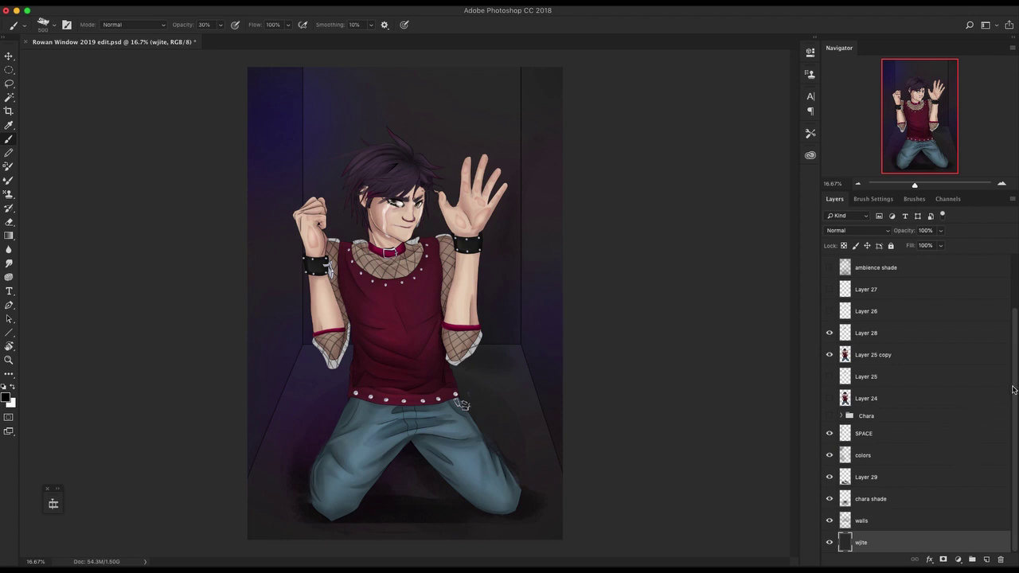
Step: Toggle the Screen reflection copy layer on and off to compare the original artwork with the edited version
left_click_drag(1016, 365, 1016, 265)
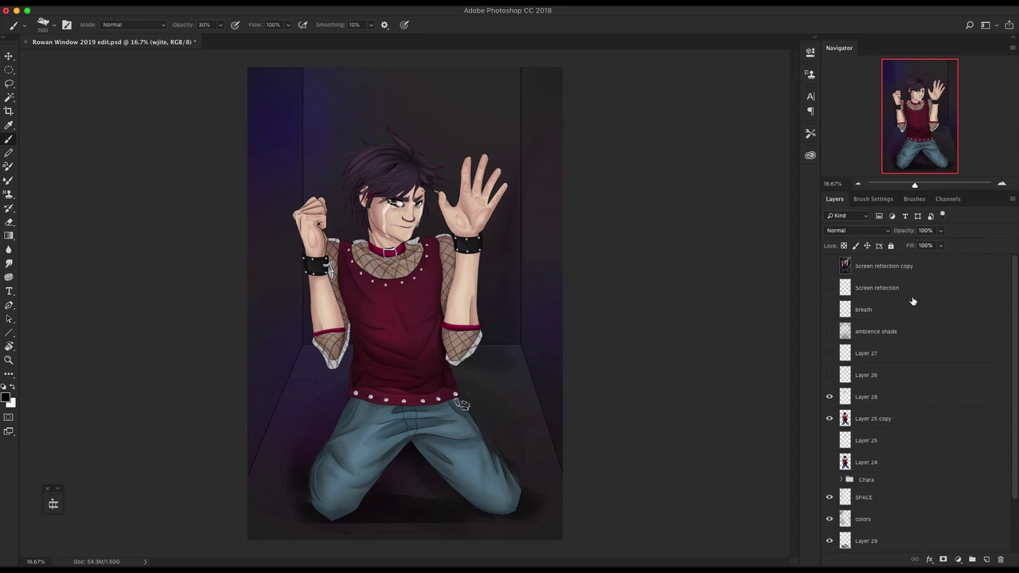
left_click(830, 266)
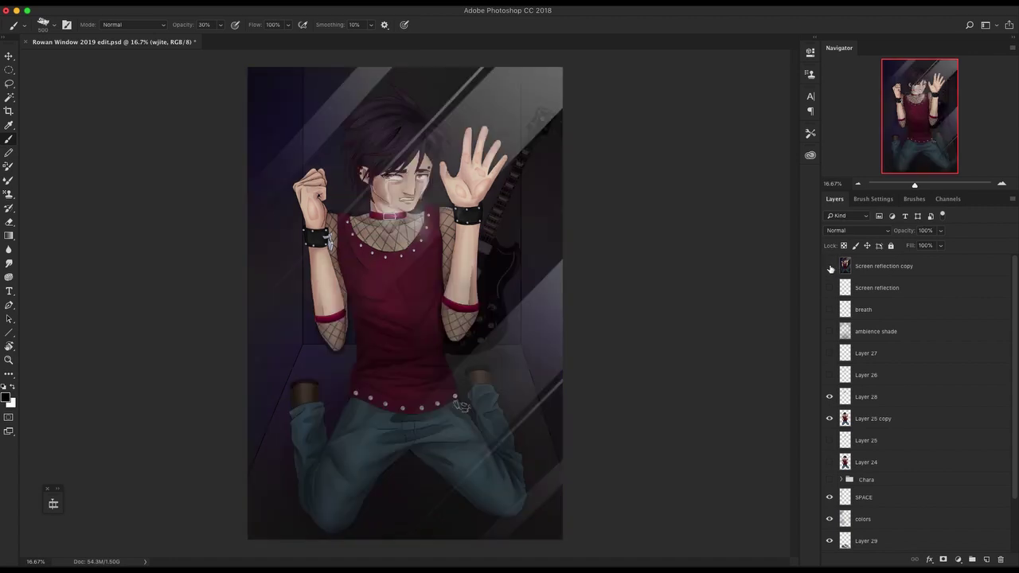
left_click(829, 266)
left_click(828, 267)
left_click(828, 267)
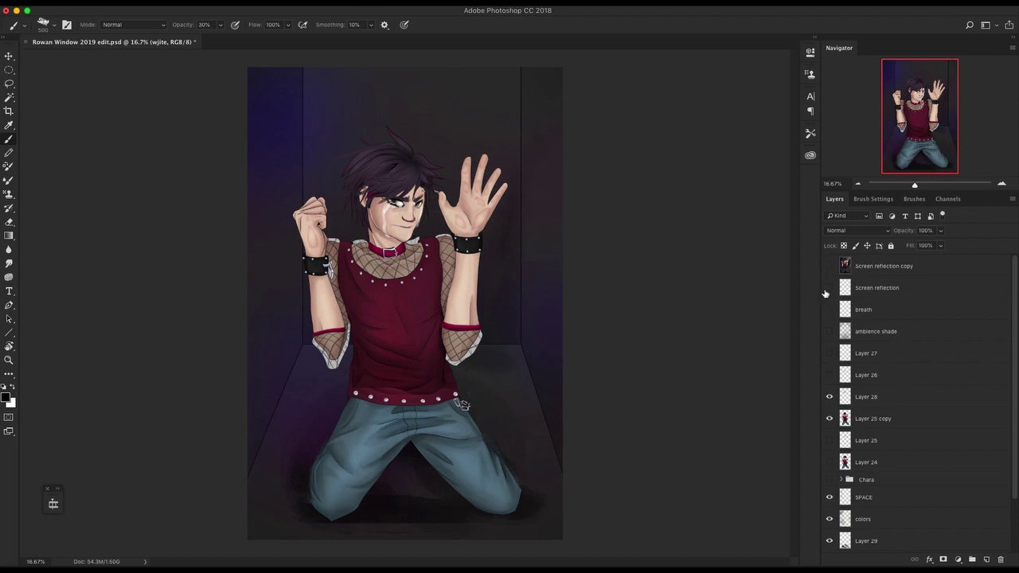
Step: Show the layers from Screen reflection down to Layer 26, and restore the guitar layer for comparison before deleting it again
left_click(829, 394)
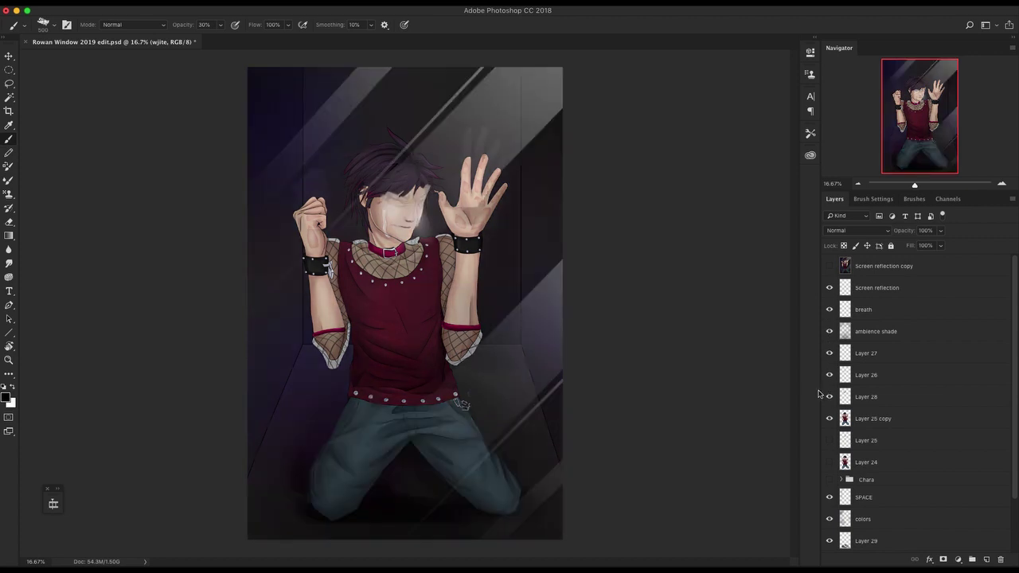
key("super+z")
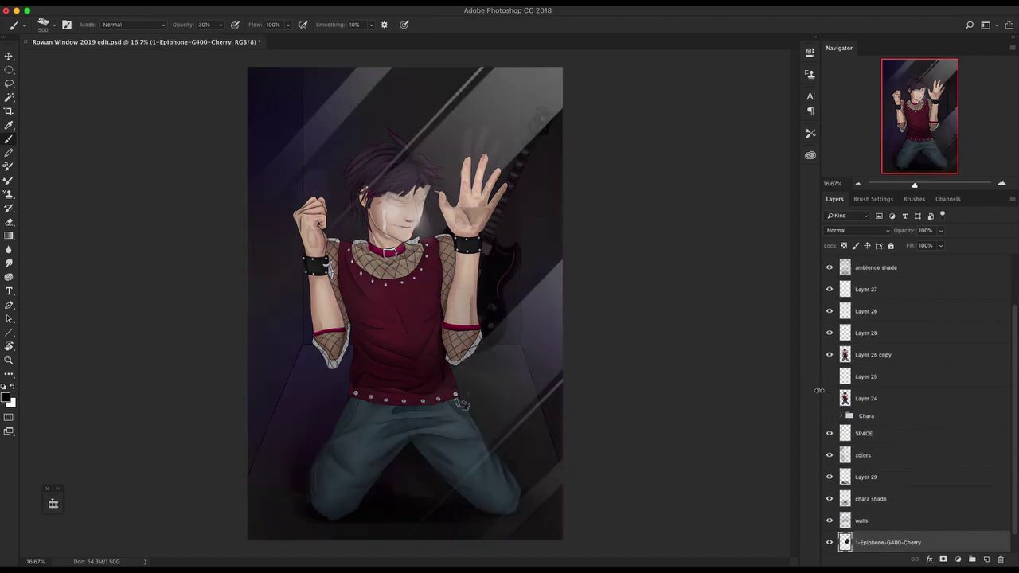
left_click(1000, 560)
Step: Hide the breath, ambience shade, Layer 27 and Layer 26 layers, leaving Screen reflection and Layer 28 visible
left_click(829, 268)
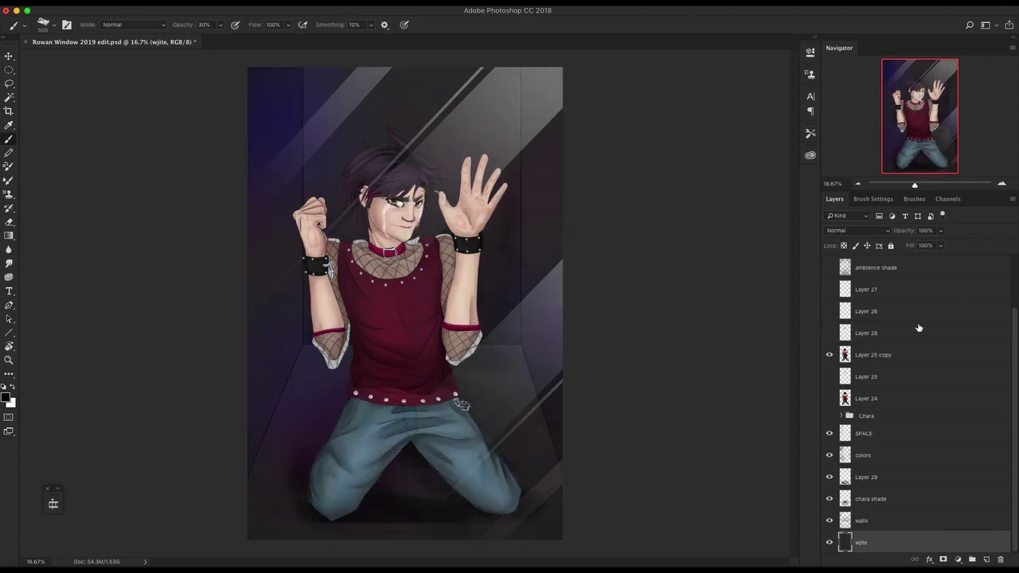
left_click_drag(1015, 377, 1010, 418)
left_click(829, 268)
left_click(829, 268)
left_click(829, 311)
left_click(830, 312)
left_click(830, 332)
left_click(830, 332)
left_click(829, 334)
scroll(830, 326, "up", 3)
left_click(830, 310)
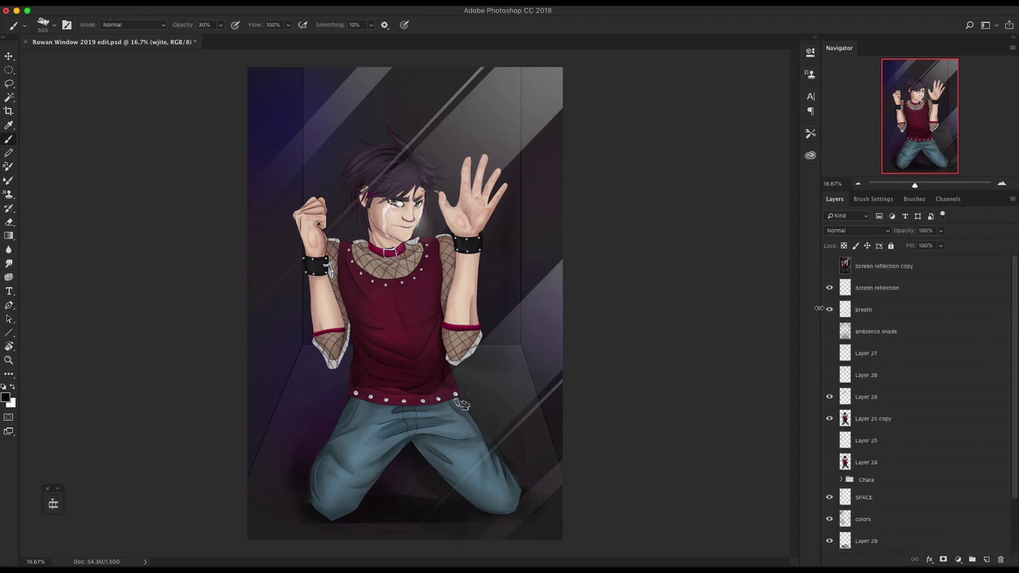
left_click(829, 310)
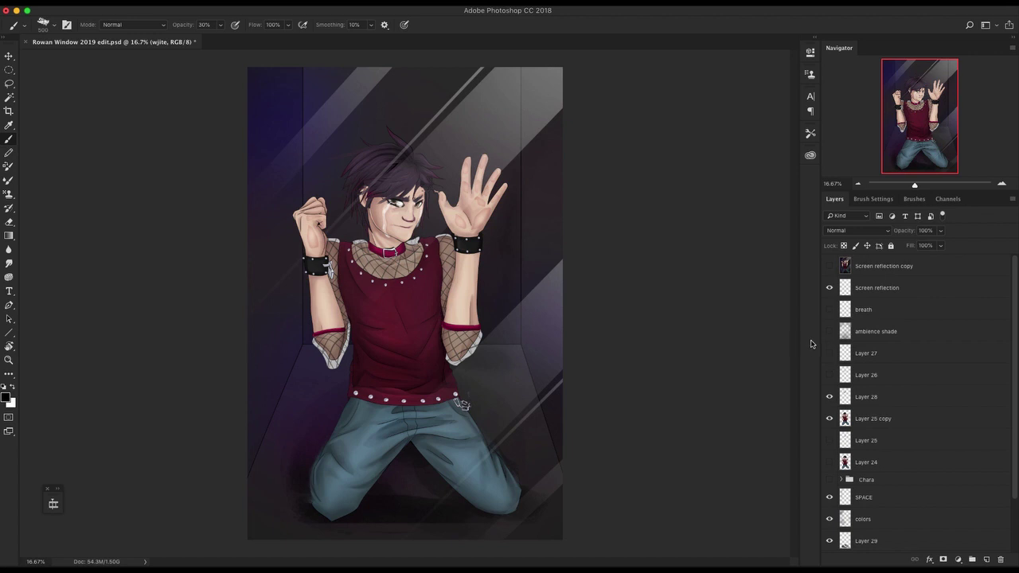
Step: Extend the canvas to twice its width and place the original artwork beside the edited version for comparison
left_click(148, 7)
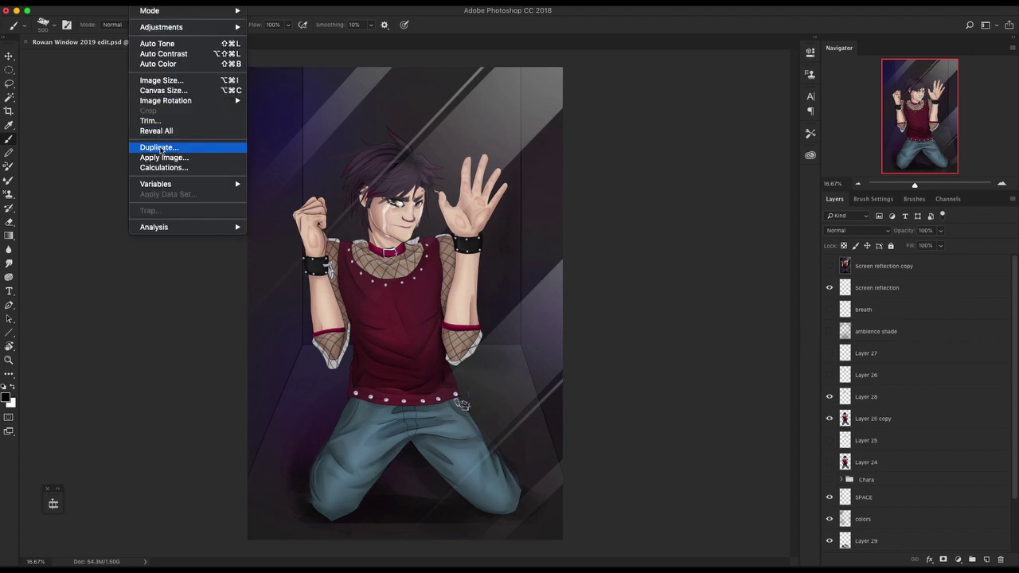
left_click(167, 90)
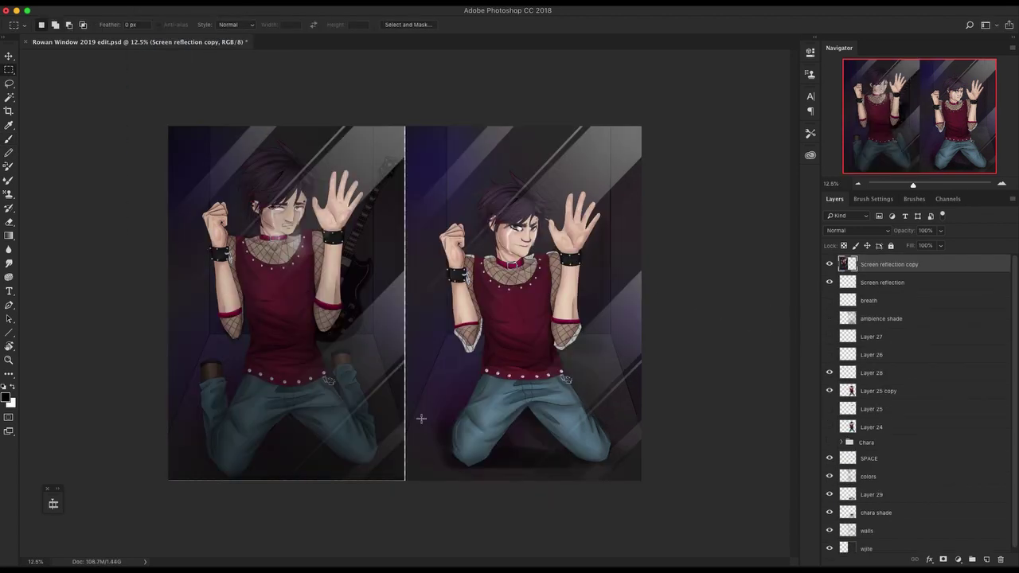